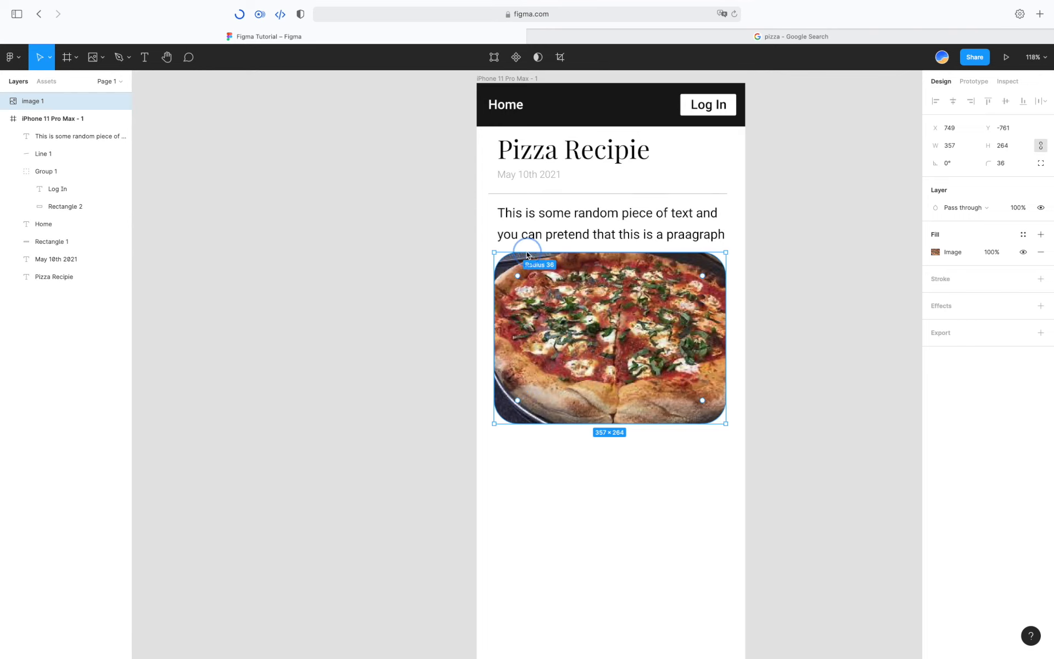
# Step: Switch to the Google Images search and look for "adobe flash installer" pictures
pyautogui.press('super+t')
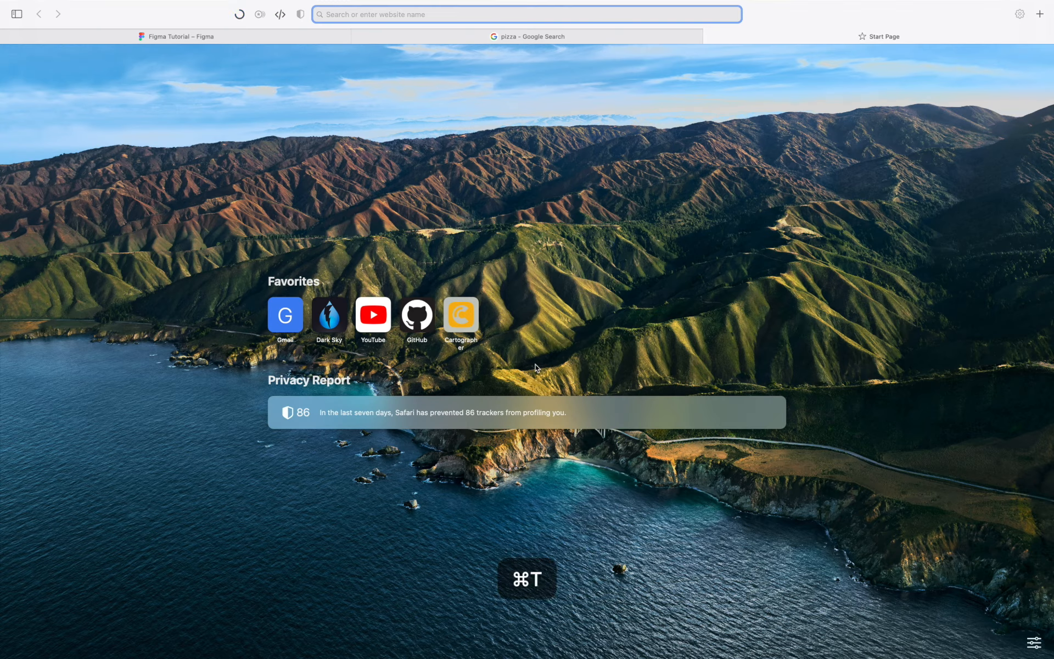
pyautogui.click(569, 39)
pyautogui.click(313, 70)
pyautogui.press('super+a')
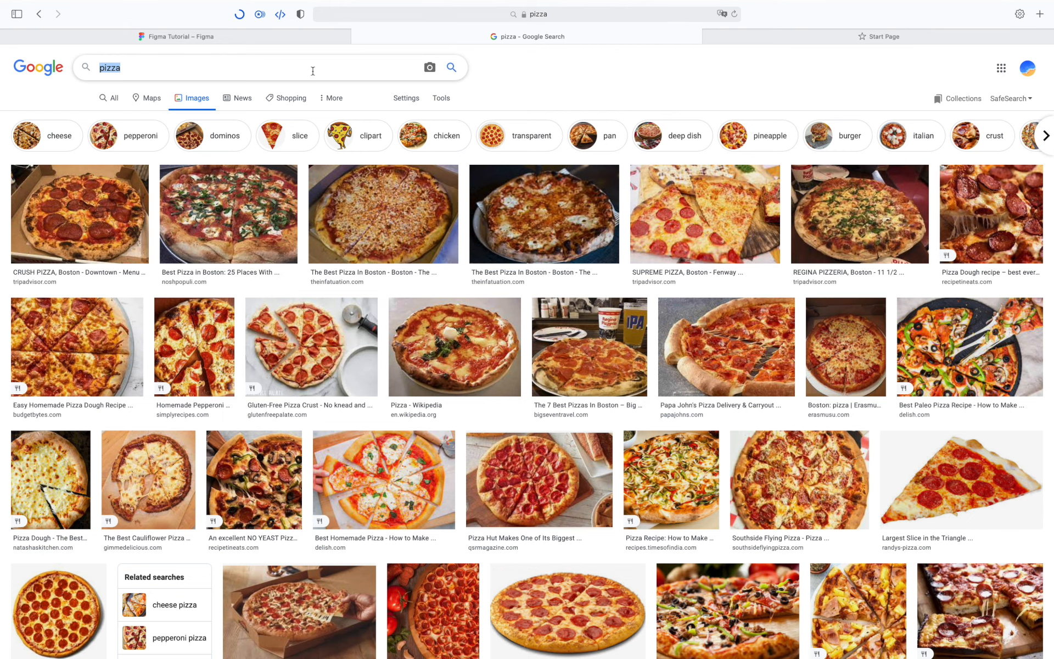
pyautogui.write('adobe flash installer')
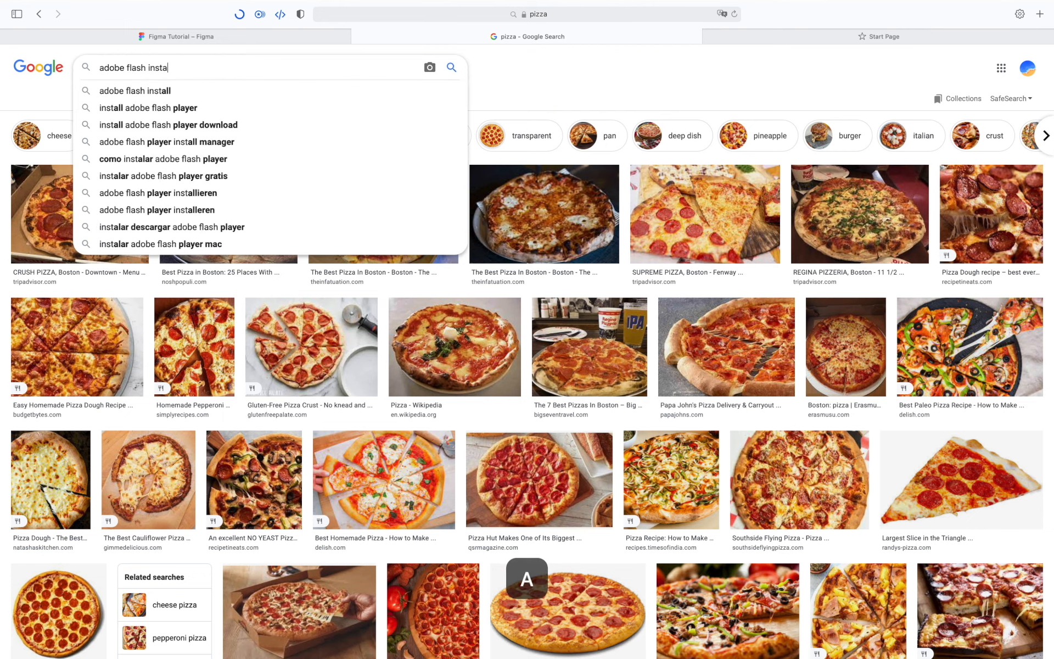
pyautogui.press('Return')
pyautogui.hotkey('ctrl', 'shift', 'Tab')
pyautogui.scroll(-2, 514, 301)
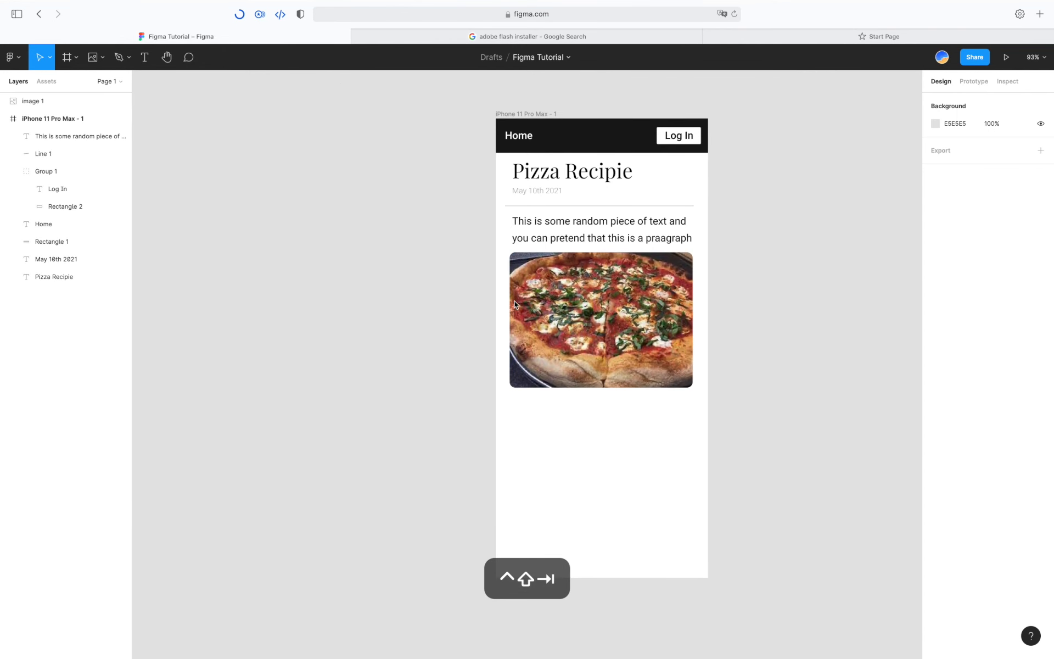
pyautogui.click(537, 229)
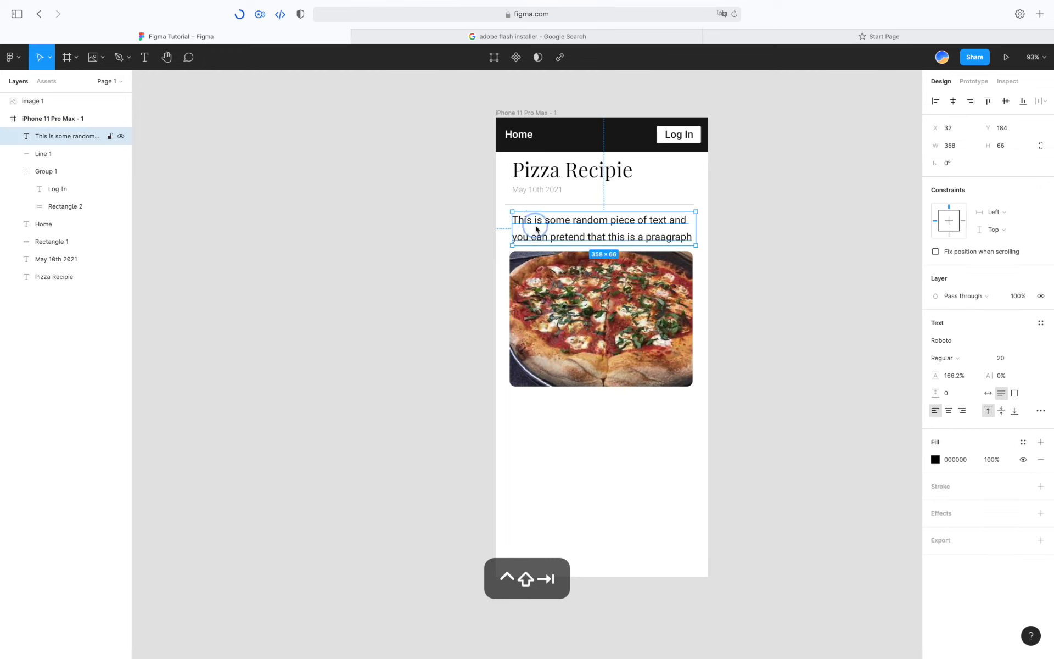
pyautogui.click(549, 175)
pyautogui.click(528, 191)
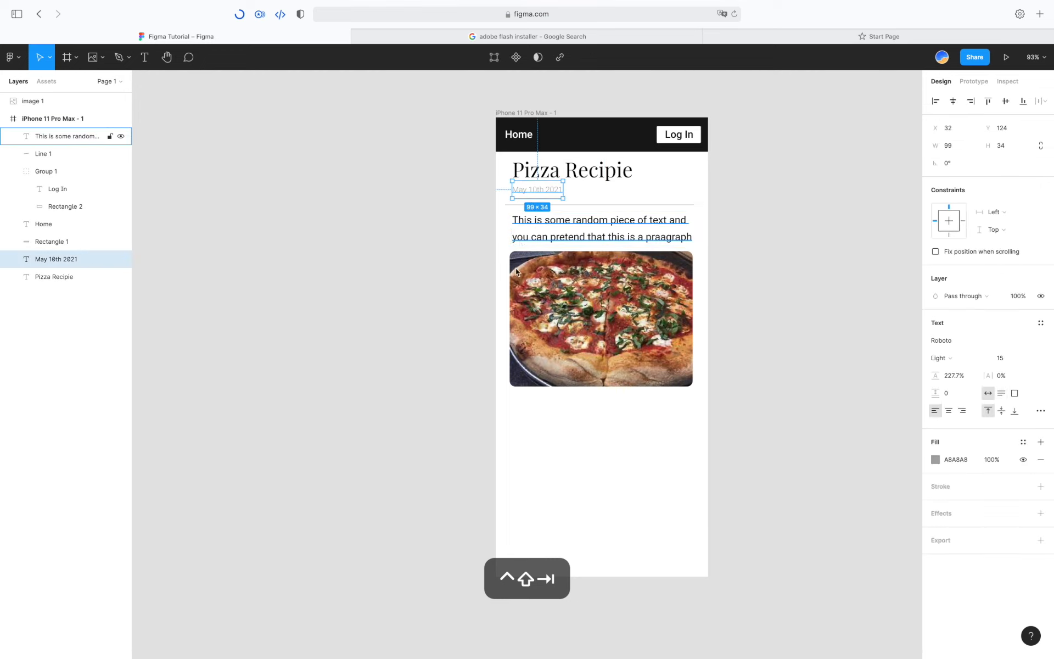
pyautogui.click(437, 329)
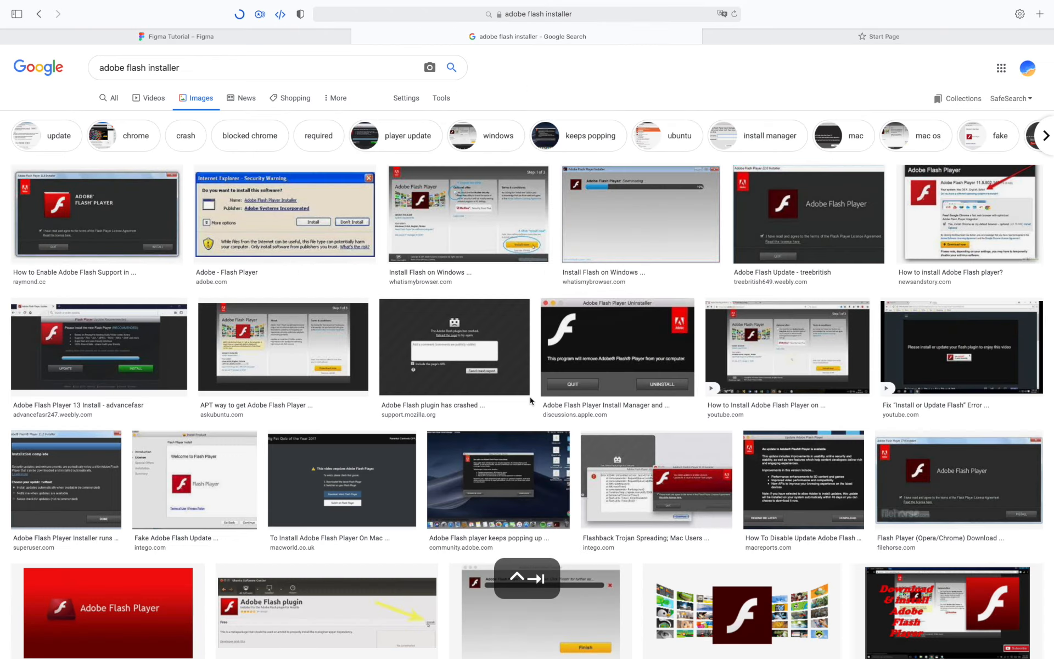
# Step: Copy the Adobe Flash Player Uninstaller picture from the Google Images results and paste it into the Figma design
pyautogui.hotkey('ctrl', 'Tab')
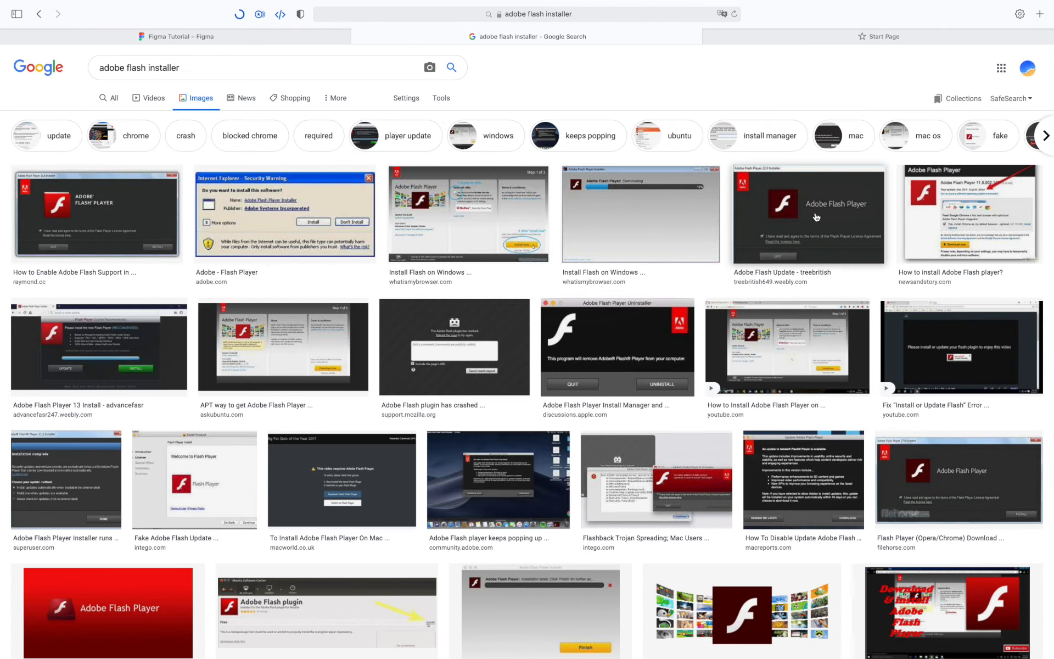
pyautogui.rightClick(646, 331)
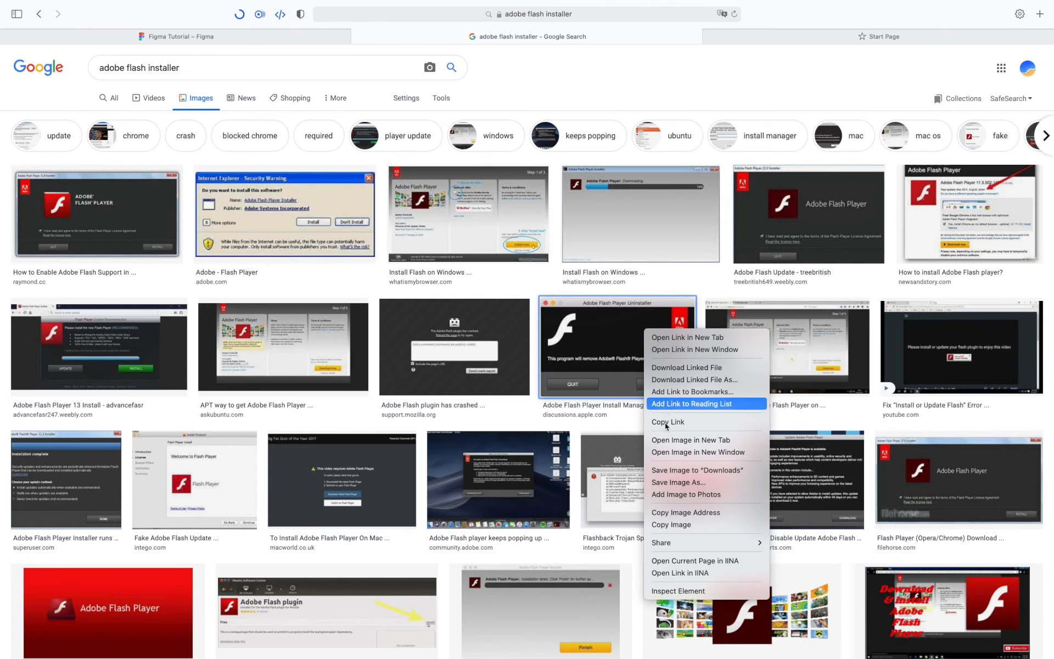
pyautogui.click(673, 525)
pyautogui.hotkey('ctrl', 'shift', 'Tab')
pyautogui.press('super+v')
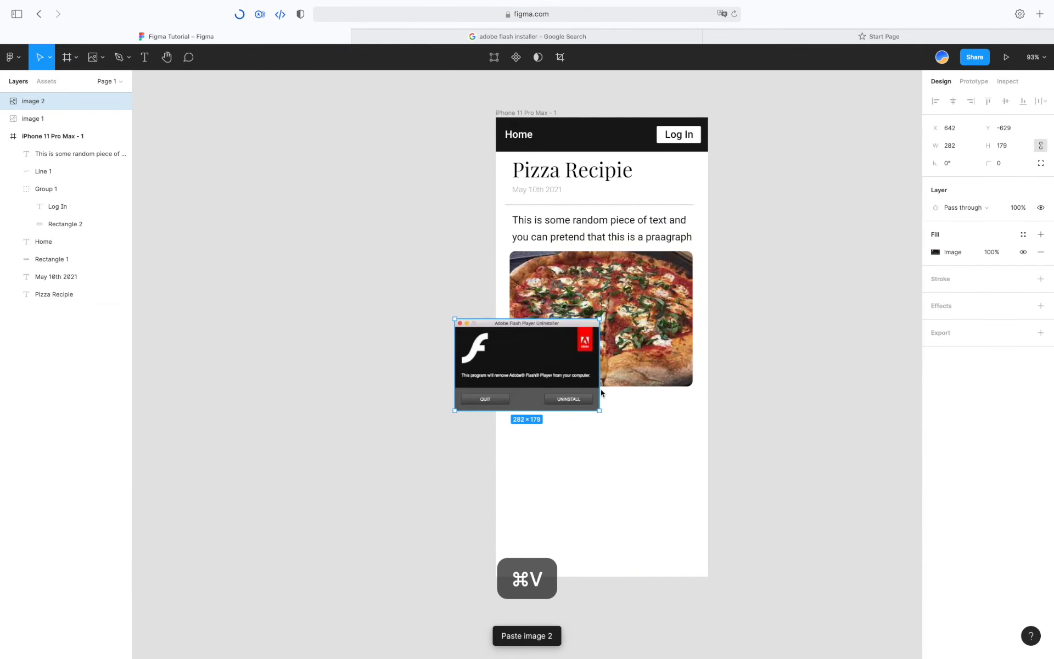
# Step: Enlarge the pasted uninstaller picture and move it below the pizza photo
pyautogui.moveTo(601, 408); pyautogui.dragTo(822, 549)
pyautogui.moveTo(720, 381); pyautogui.dragTo(720, 259)
pyautogui.moveTo(652, 265); pyautogui.dragTo(793, 565)
# Step: Nest the pizza photo inside the iPhone 11 Pro Max frame and fit the uninstaller picture across the bottom of the phone screen
pyautogui.click(640, 344)
pyautogui.moveTo(640, 344); pyautogui.dragTo(629, 345)
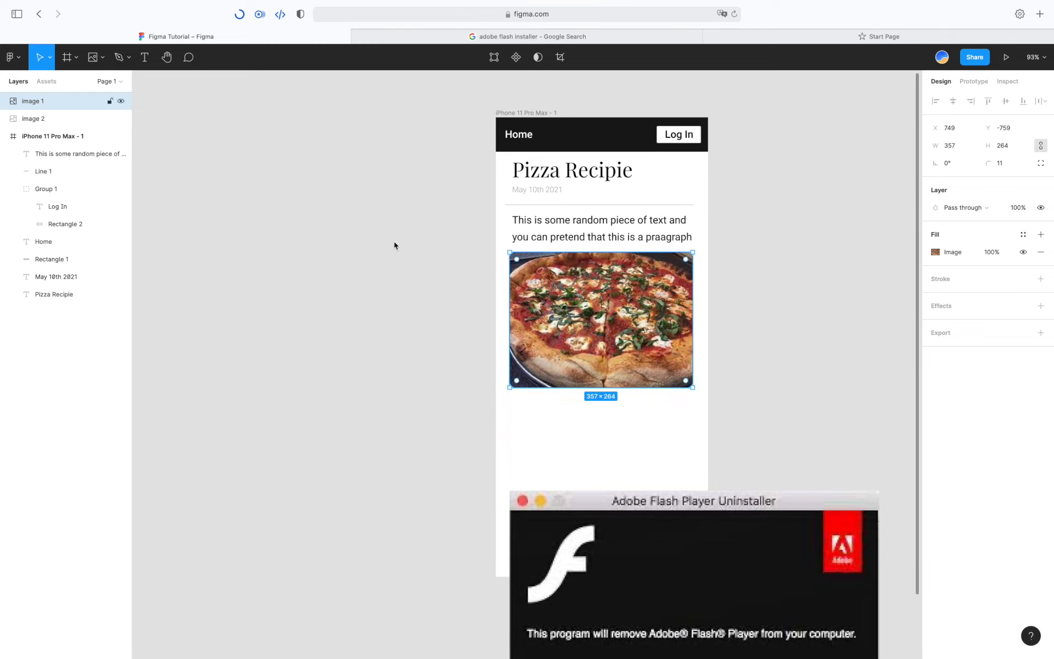
pyautogui.moveTo(61, 145); pyautogui.dragTo(61, 141)
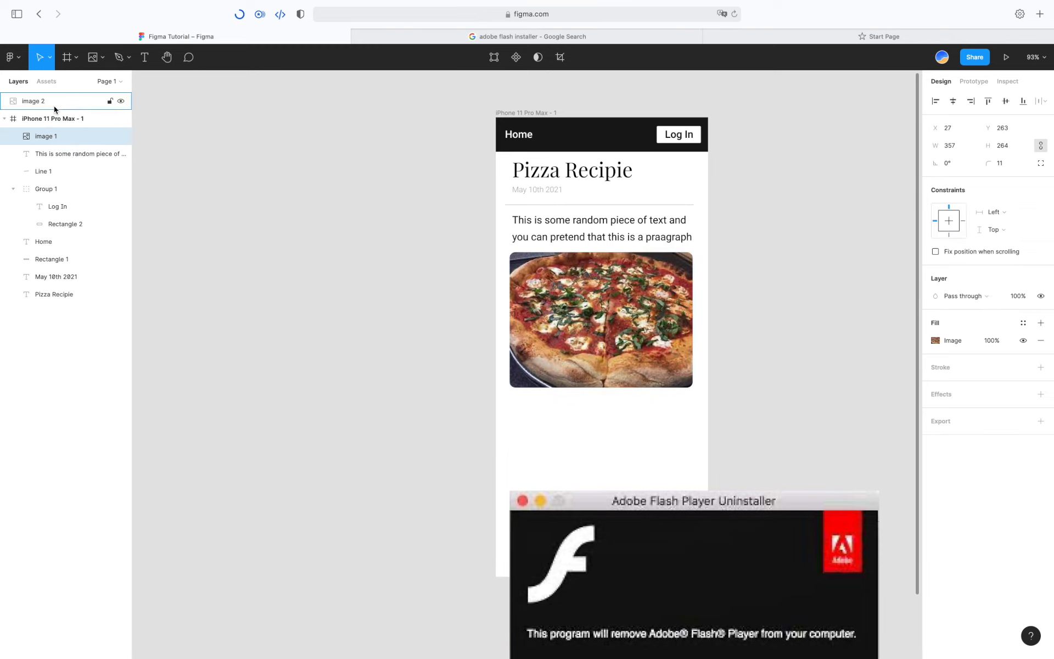
pyautogui.moveTo(553, 532); pyautogui.dragTo(527, 382)
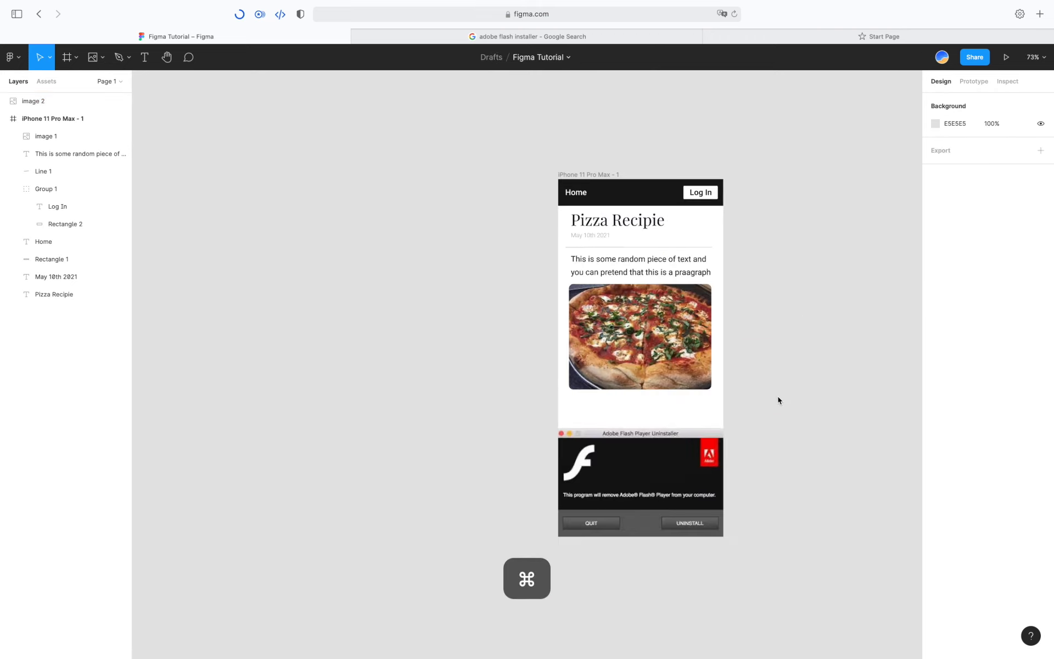
# Step: Add a MacBook Pro preset frame of 1440 × 900 beside the phone frame
pyautogui.scroll(-2, 778, 397)
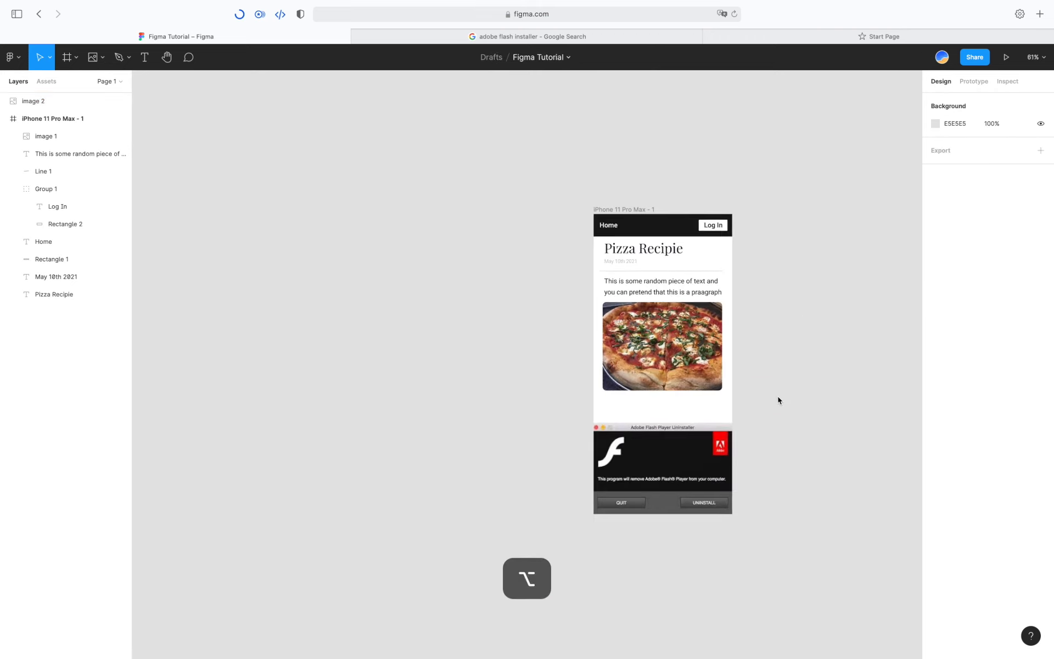
pyautogui.hscroll(10, 777, 400)
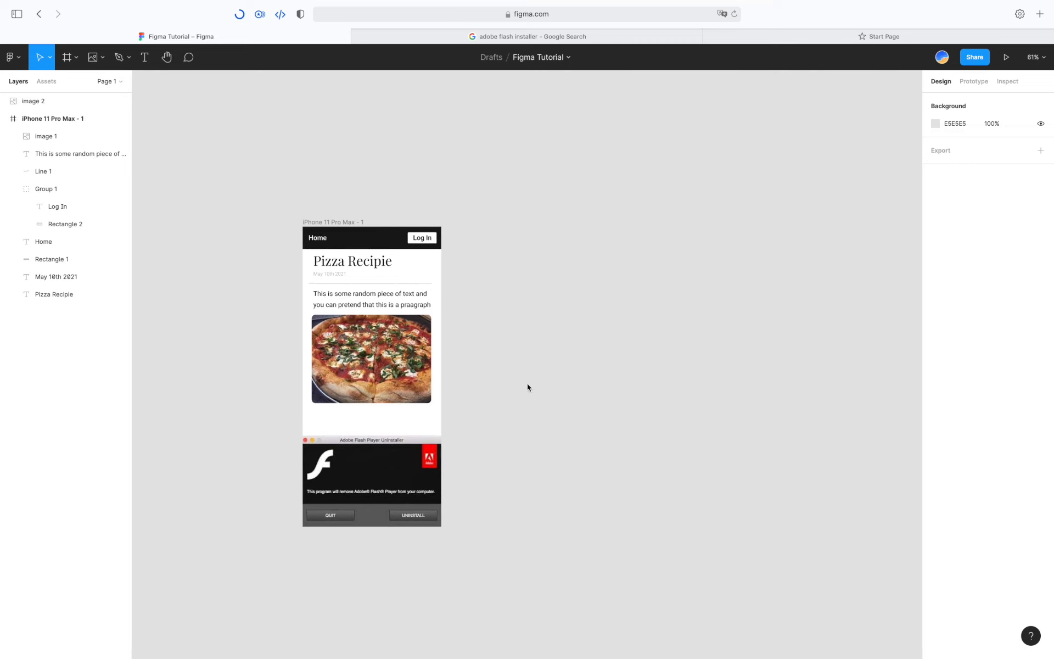
pyautogui.press('f')
pyautogui.click(929, 301)
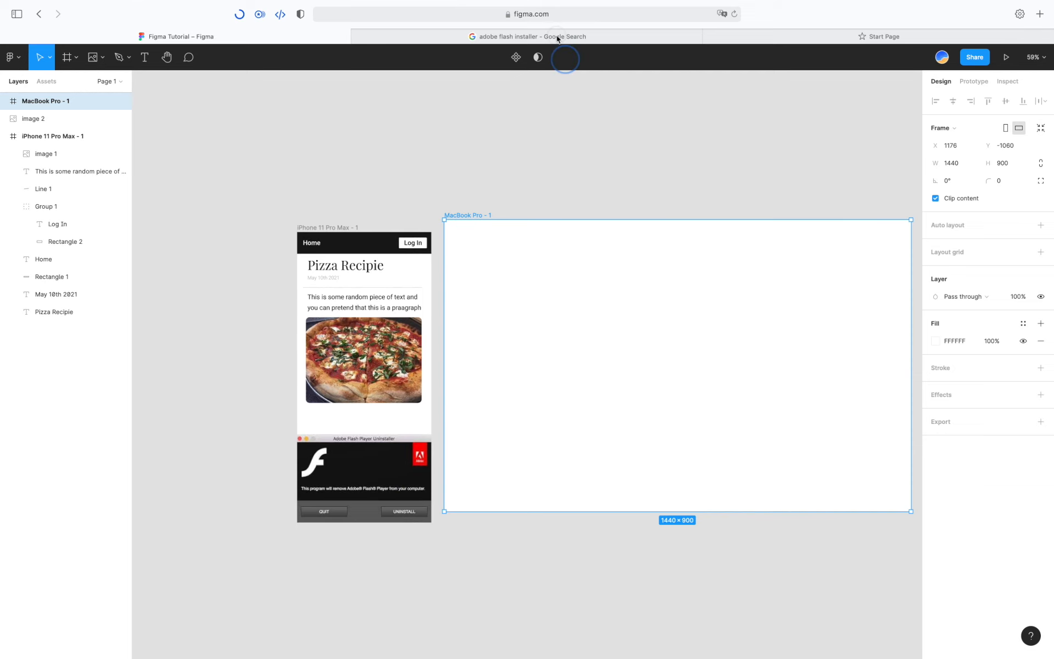
# Step: Switch to the Google Images page and search for "wallpaper"
pyautogui.click(556, 37)
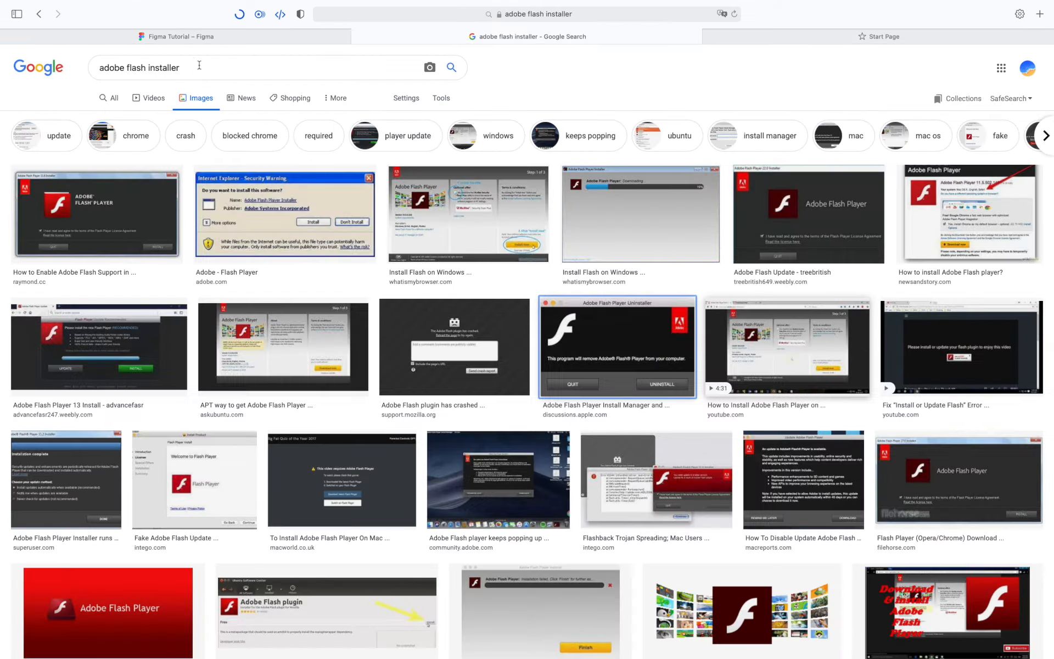
pyautogui.click(199, 66)
pyautogui.press('super+a')
pyautogui.write('wall')
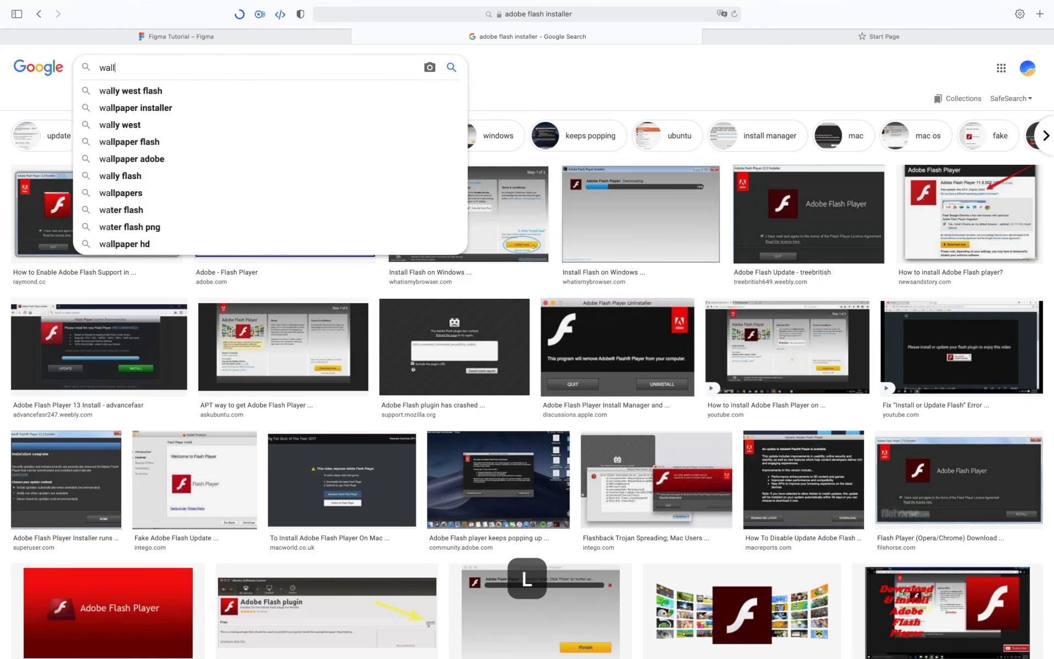
pyautogui.write('paper')
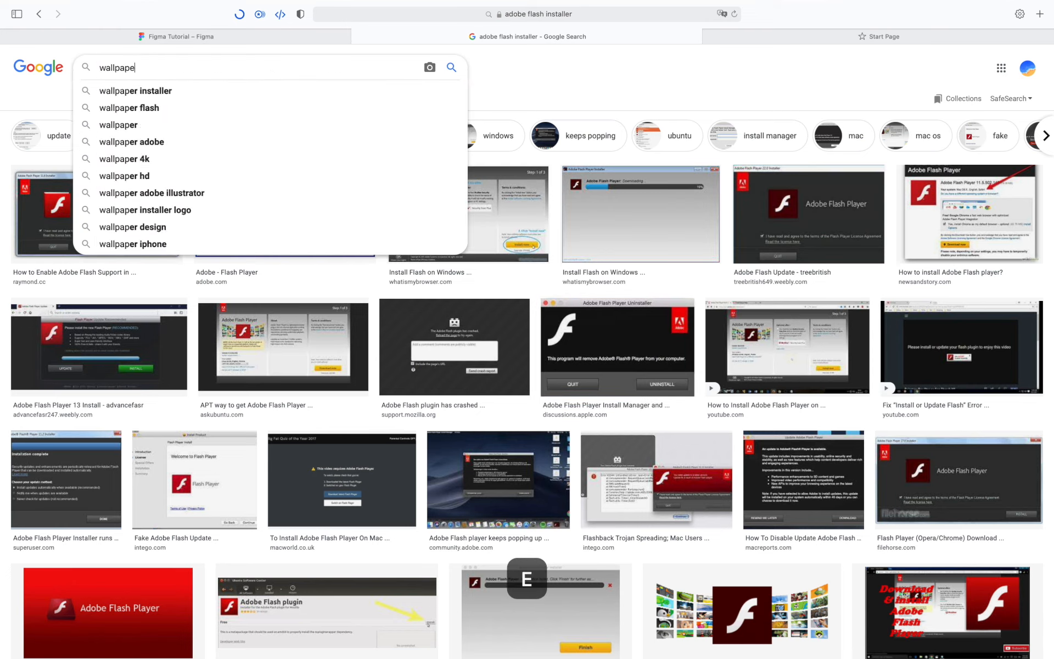
pyautogui.press('Return')
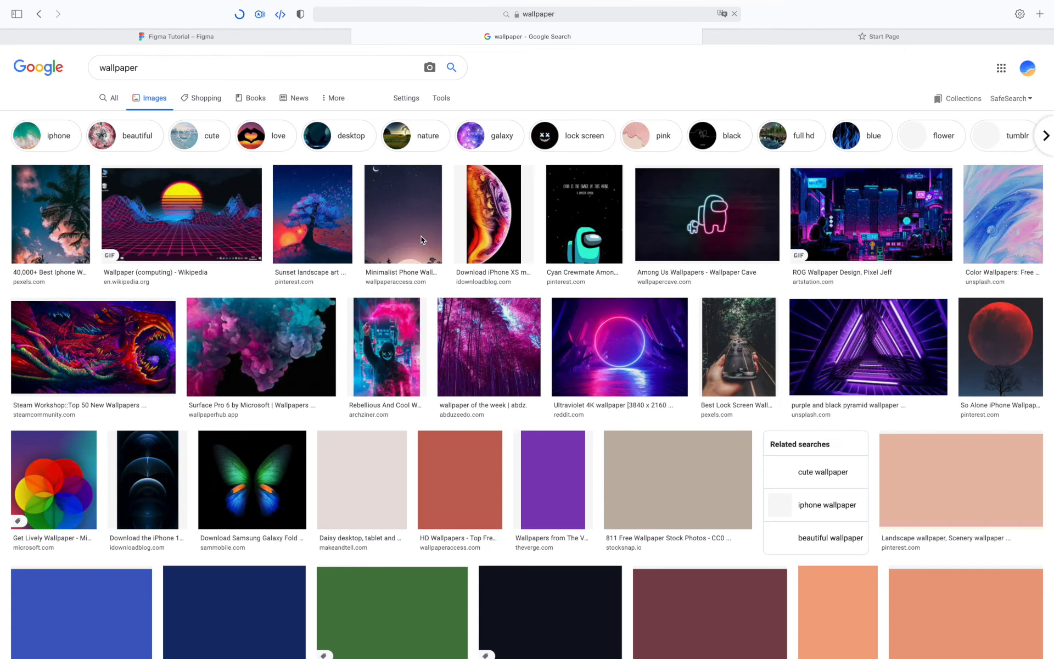
# Step: Copy the ROG Wallpaper Design pixel-art city picture from the image results
pyautogui.click(423, 237)
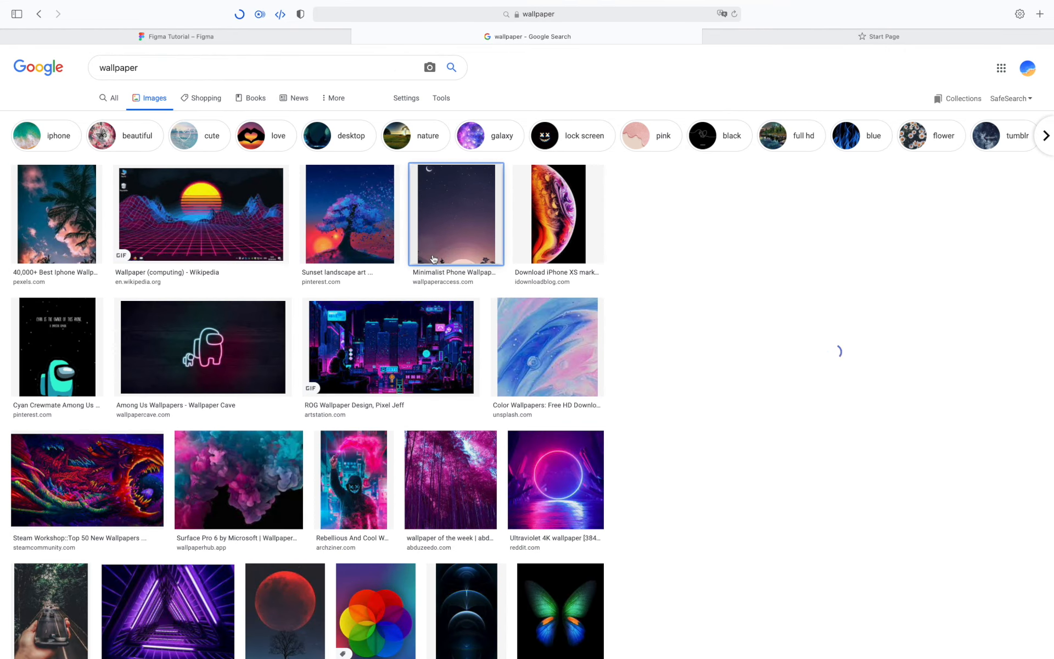
pyautogui.rightClick(421, 230)
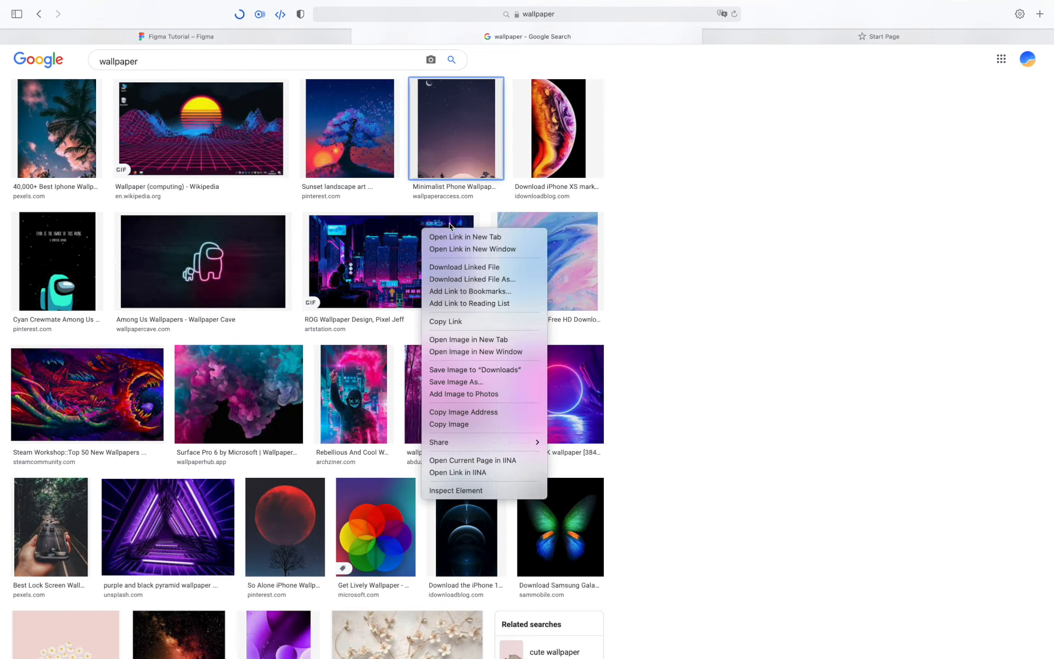
pyautogui.click(449, 222)
pyautogui.rightClick(449, 222)
pyautogui.click(476, 415)
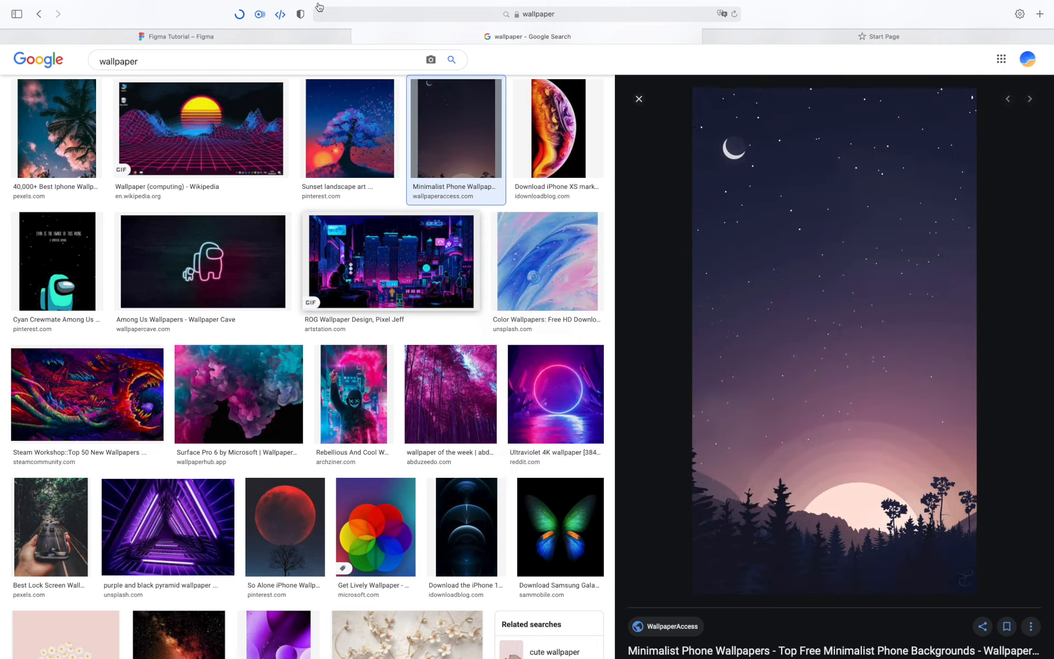
# Step: Paste the copied wallpaper into the MacBook Pro frame in Figma and scale it down to match the frame's height
pyautogui.click(274, 36)
pyautogui.press('super+v')
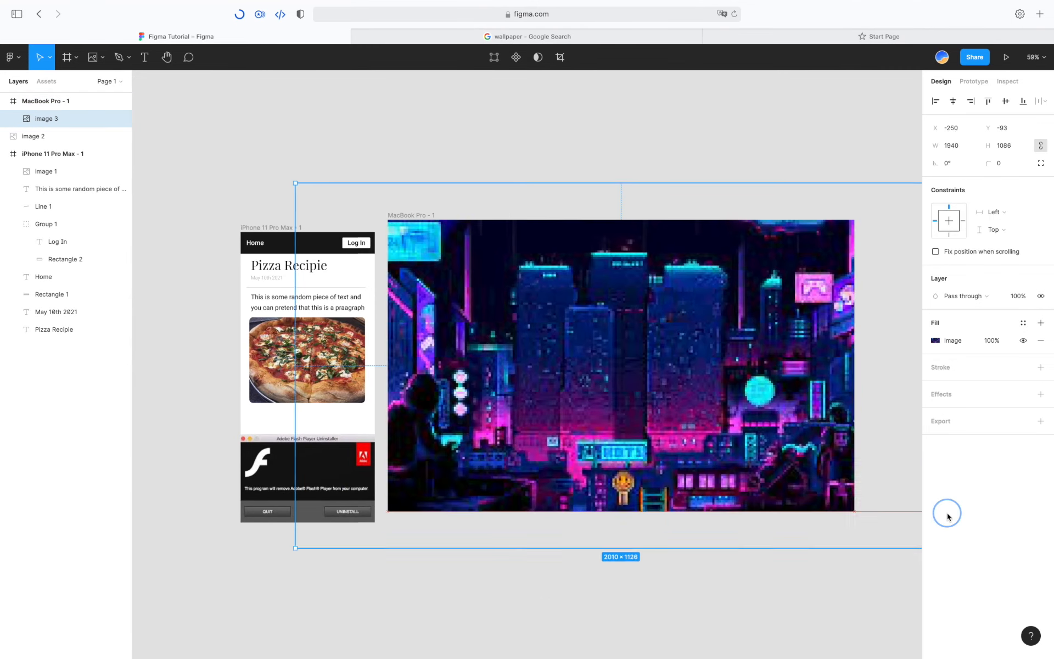
pyautogui.moveTo(948, 516); pyautogui.dragTo(715, 446)
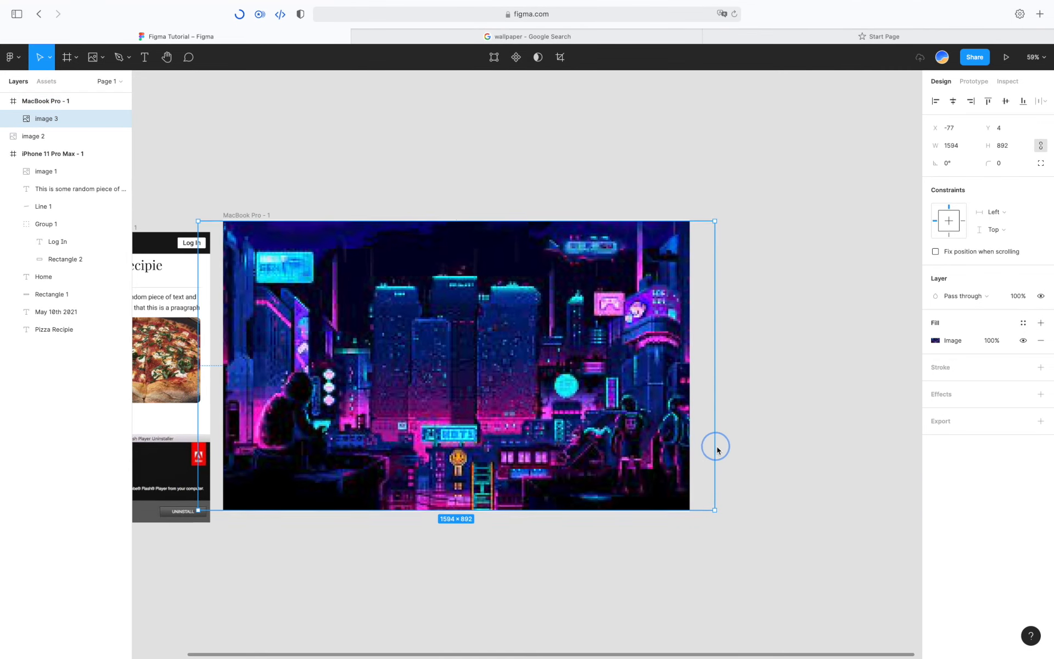
# Step: Draw a thin bar about 1440 × 25 across the top edge of the MacBook Pro frame
pyautogui.press('r')
pyautogui.moveTo(223, 262); pyautogui.dragTo(689, 270)
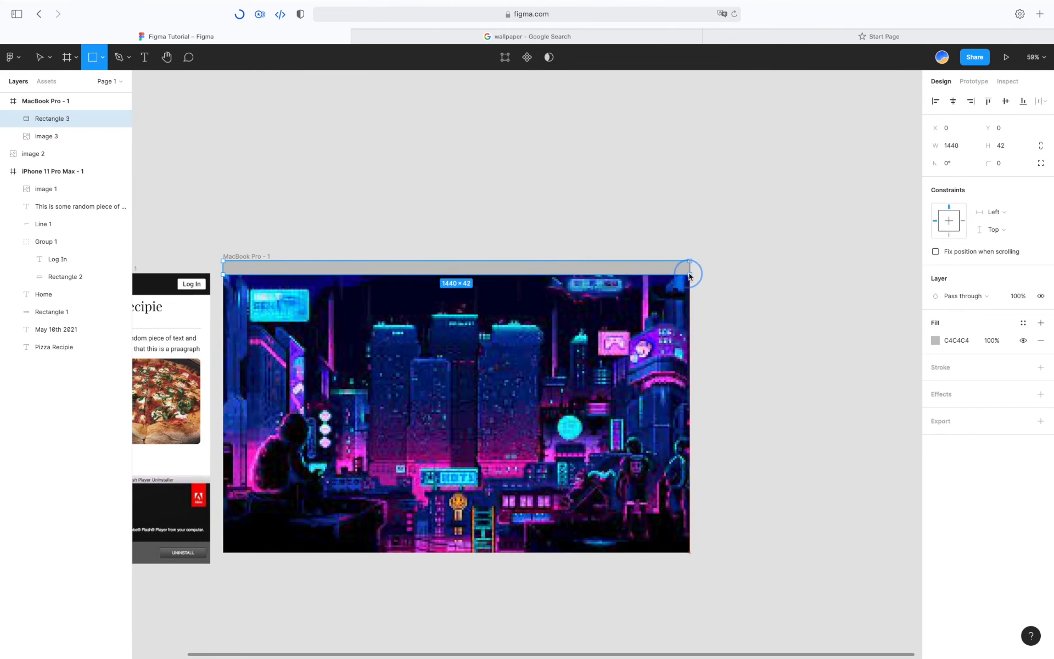
pyautogui.scroll(3, 607, 269)
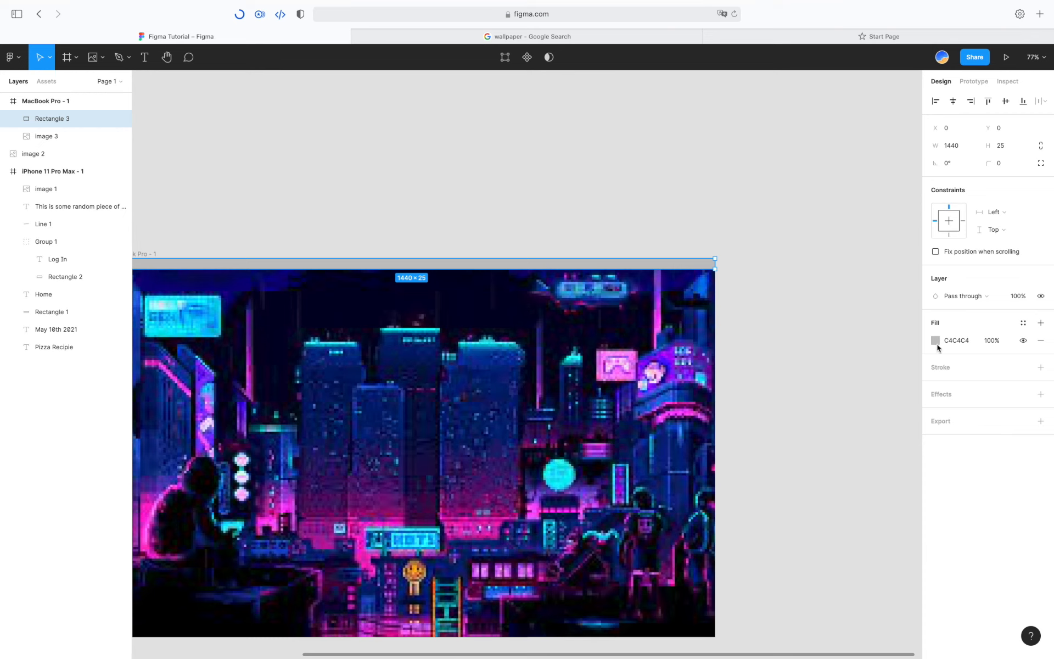
# Step: Set the top bar's fill to dark grey 2F2F2F at 49% opacity
pyautogui.click(935, 341)
pyautogui.moveTo(861, 434); pyautogui.dragTo(737, 515)
pyautogui.moveTo(739, 442)
pyautogui.mouseDown()
pyautogui.moveTo(741, 413)
pyautogui.moveTo(748, 464)
pyautogui.mouseUp()
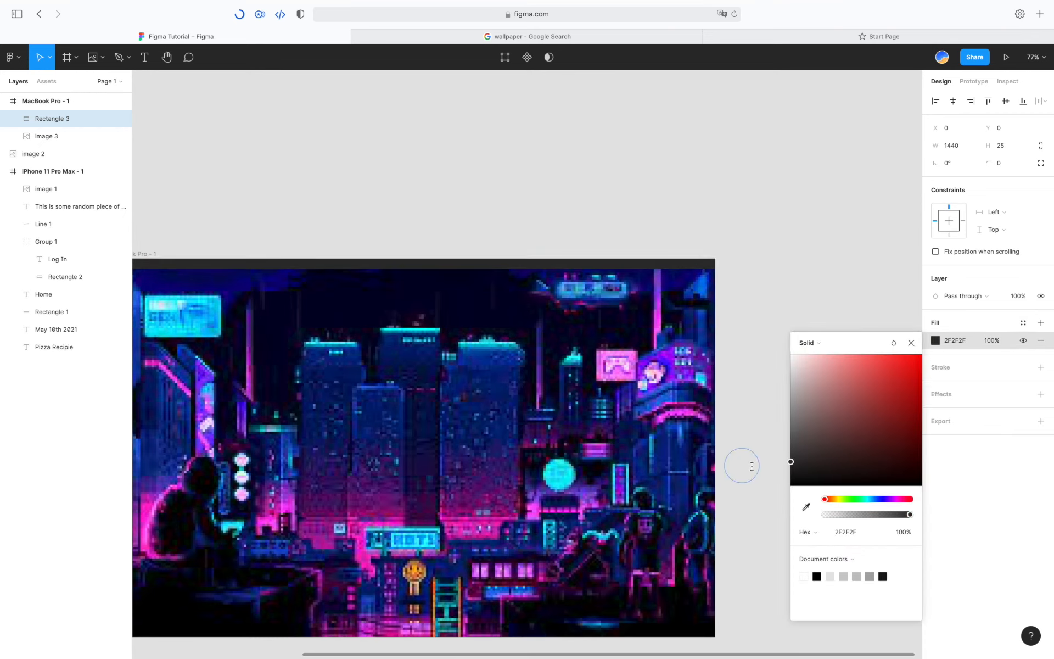
pyautogui.moveTo(910, 515); pyautogui.dragTo(870, 515)
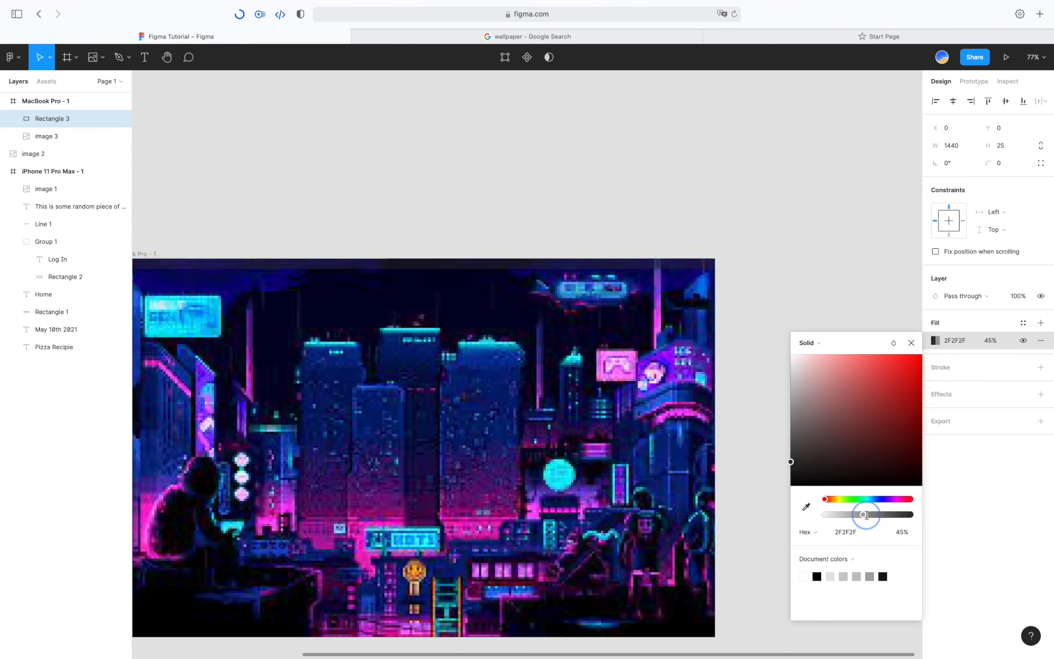
pyautogui.click(1008, 485)
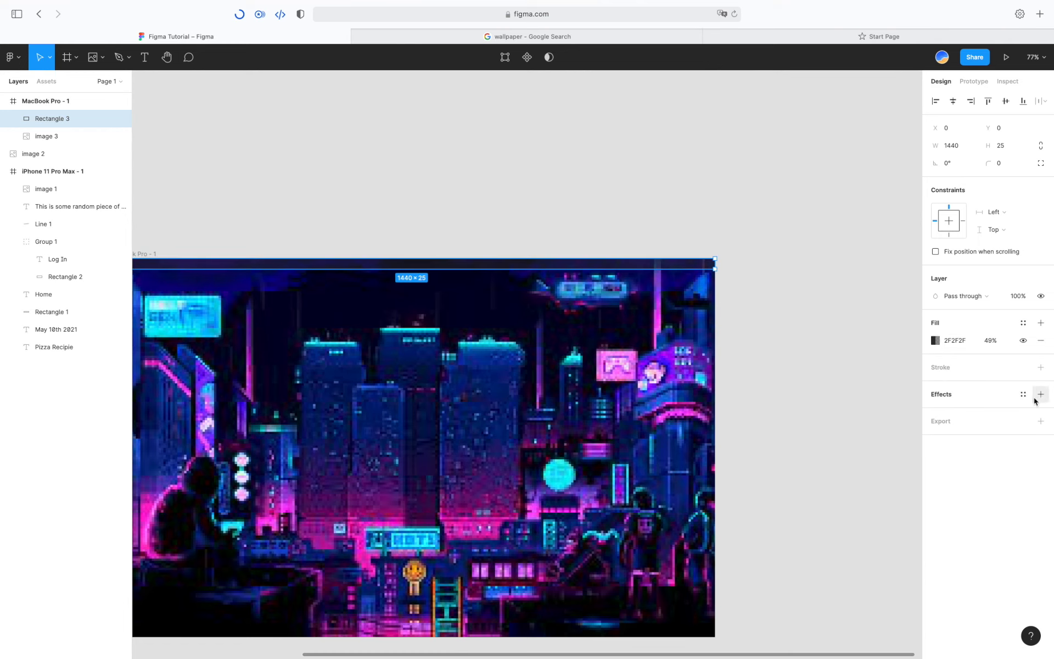
# Step: Add a Background blur effect to the top bar with a blur of about 50
pyautogui.click(1040, 395)
pyautogui.click(976, 416)
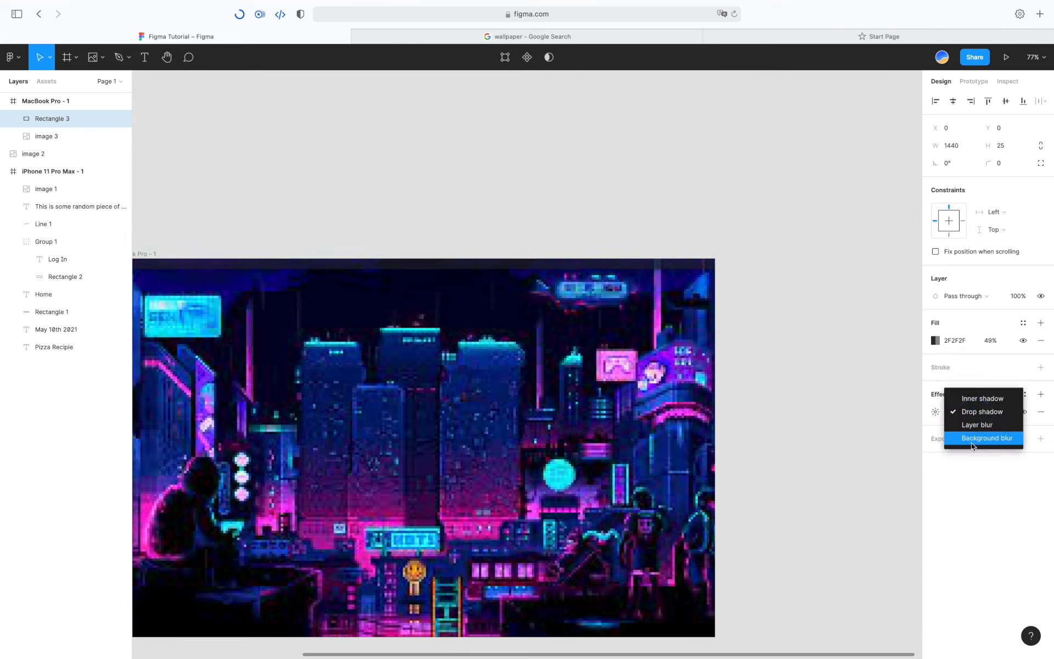
pyautogui.click(976, 438)
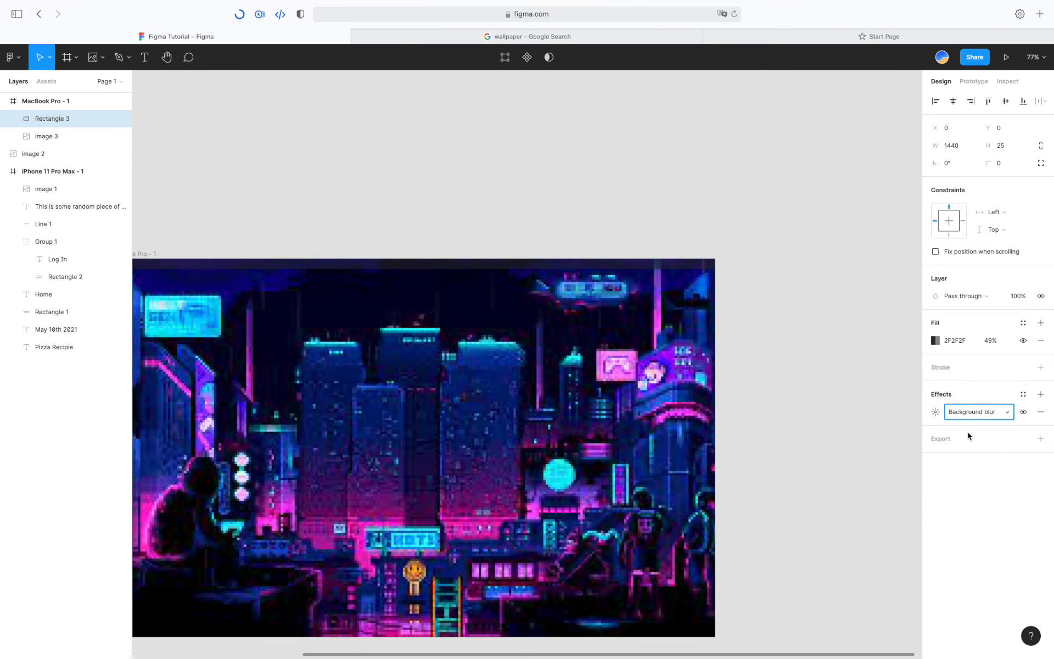
pyautogui.click(942, 411)
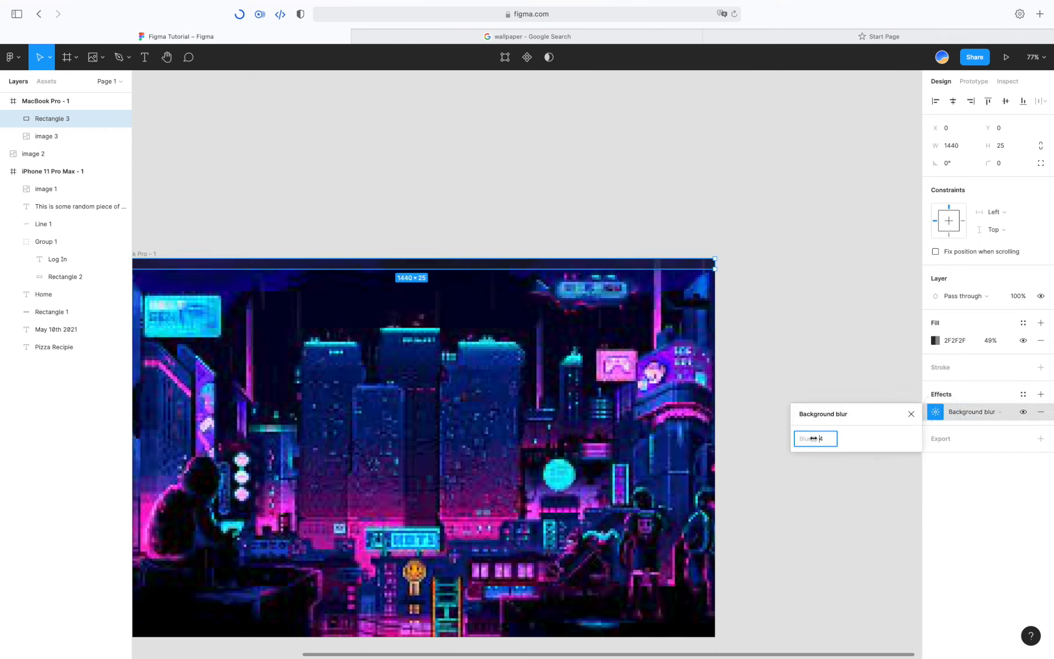
pyautogui.moveTo(865, 435); pyautogui.dragTo(1050, 404)
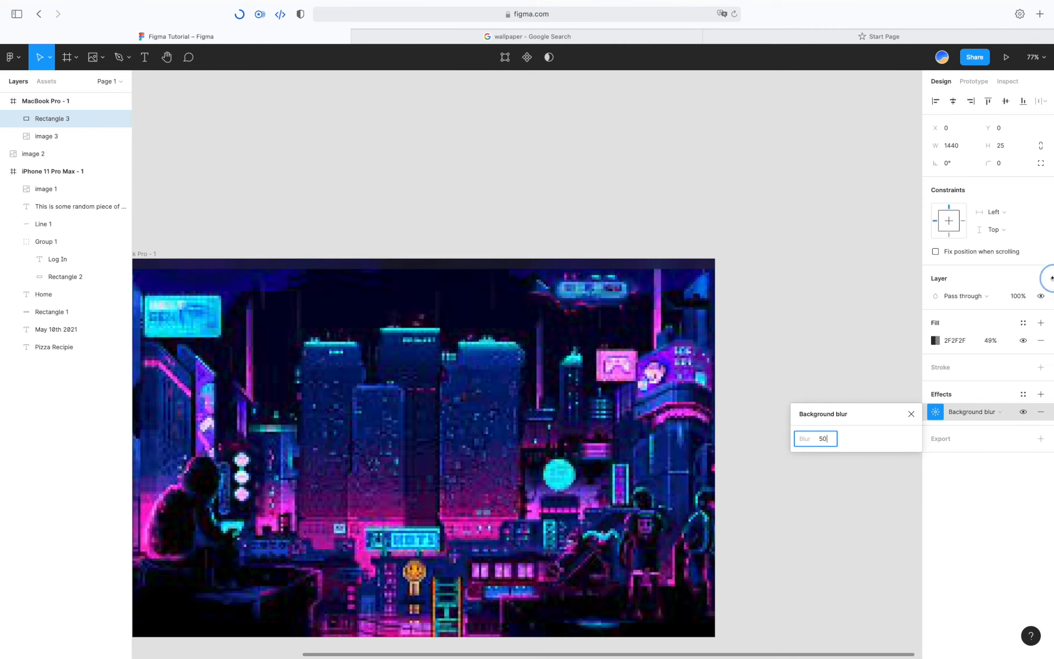
pyautogui.press('Escape')
pyautogui.scroll(10, 371, 337)
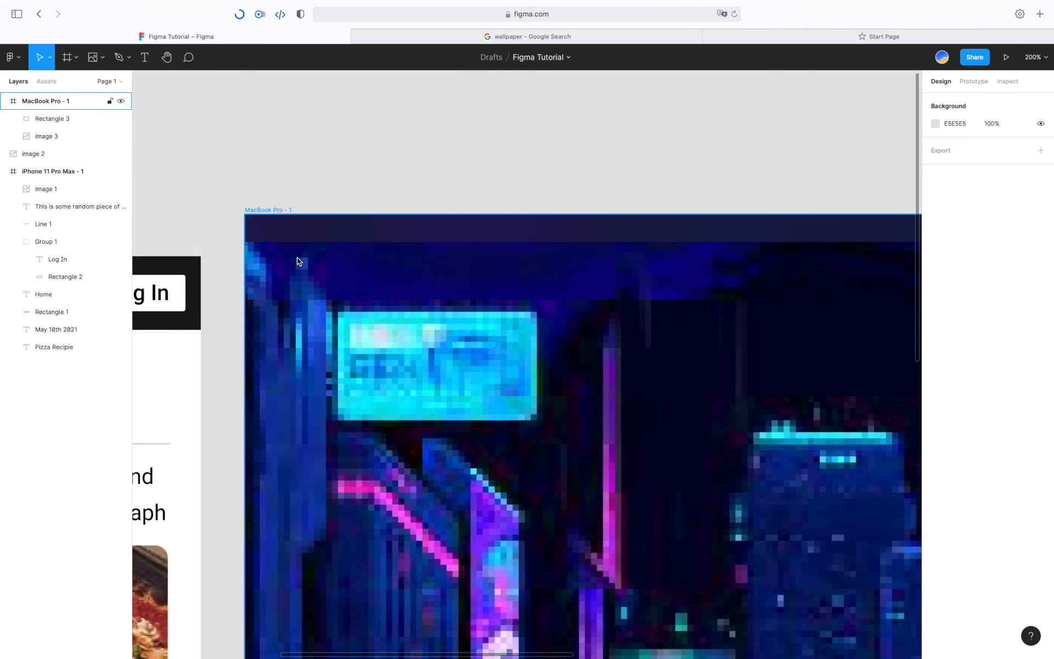
# Step: Add the text "Hello" near the start of the MacBook Pro frame's top bar
pyautogui.press('t')
pyautogui.click(274, 220)
pyautogui.write('Hello')
# Step: Set the Hello text's fill to white FFFFFF and its font weight to Regular
pyautogui.press('super+a')
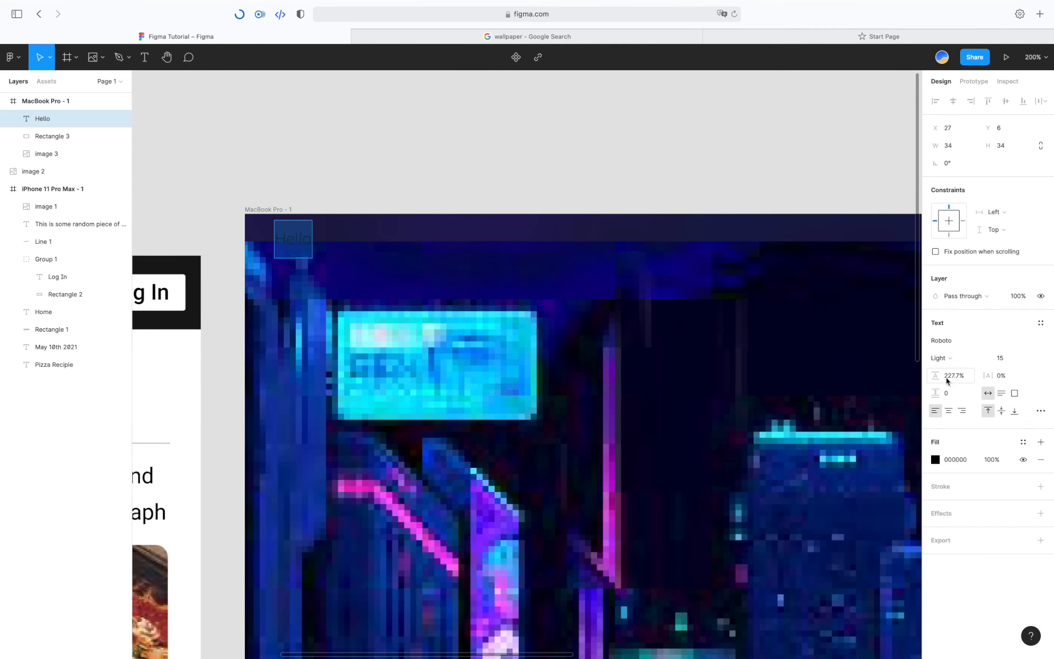
pyautogui.click(935, 460)
pyautogui.moveTo(823, 484); pyautogui.dragTo(696, 260)
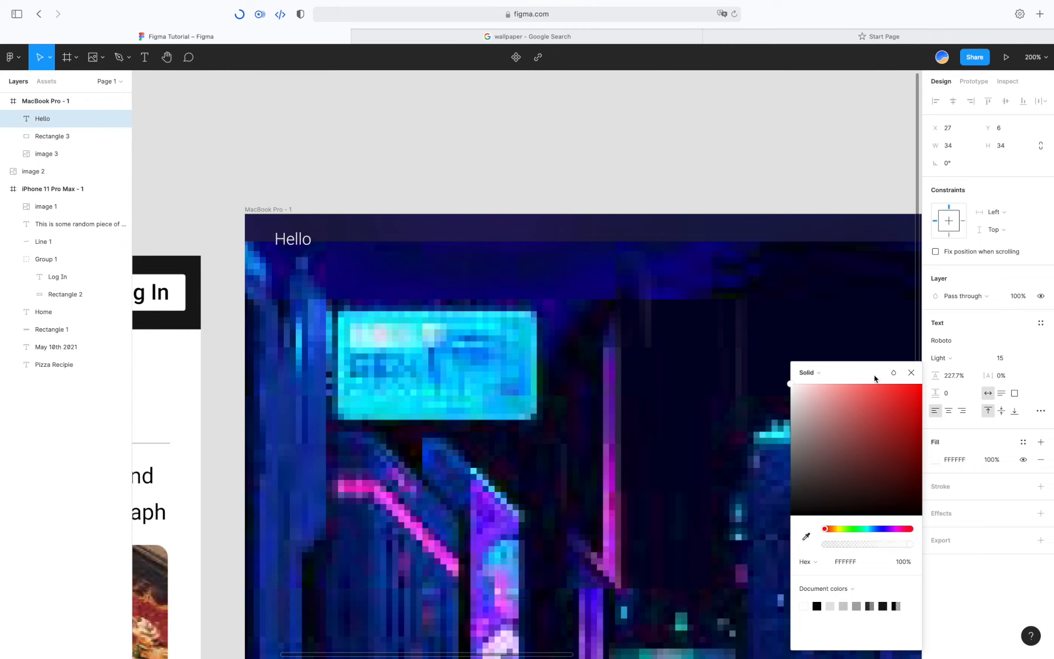
pyautogui.click(912, 372)
pyautogui.click(941, 358)
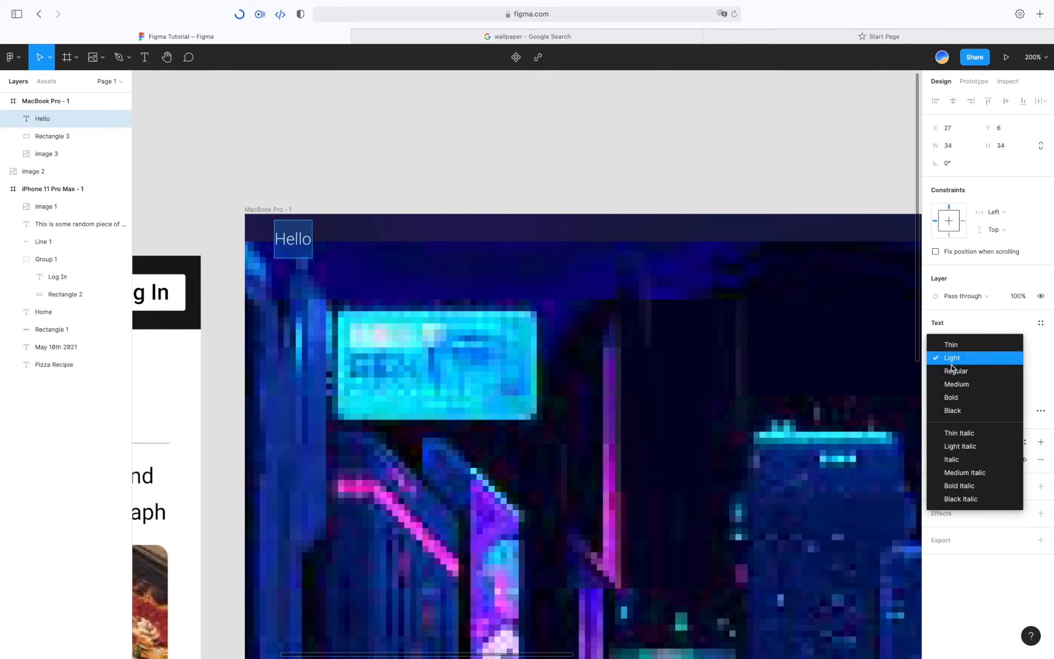
pyautogui.click(954, 373)
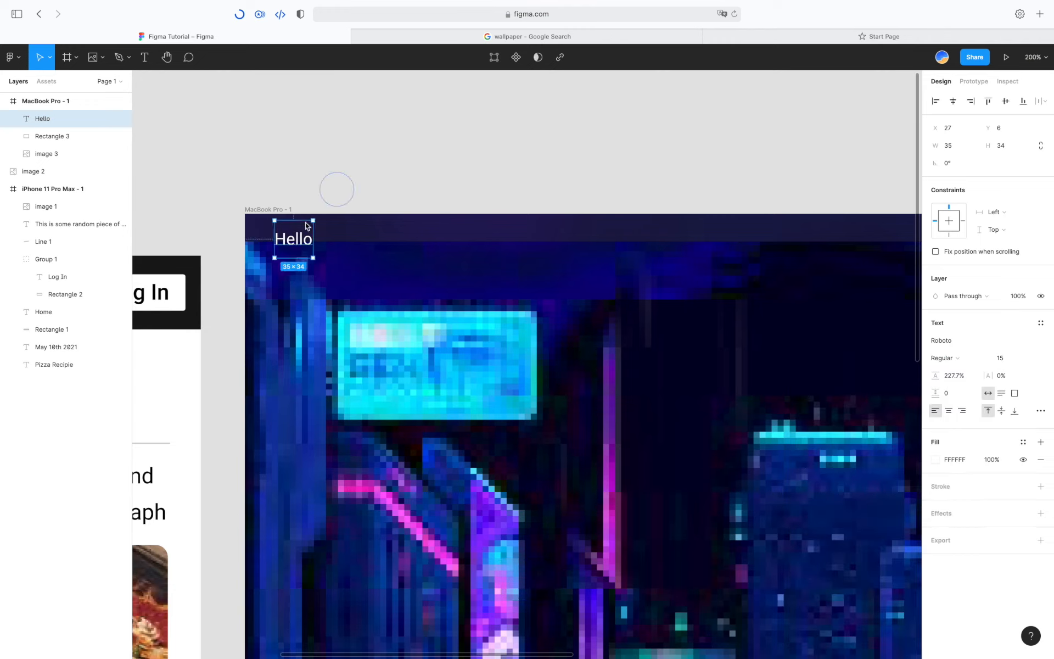
# Step: Place a bold Hello label at the start of the top bar with a regular-weight copy beside it
pyautogui.moveTo(306, 226)
pyautogui.mouseDown()
pyautogui.moveTo(269, 240)
pyautogui.moveTo(365, 229)
pyautogui.moveTo(316, 227)
pyautogui.mouseUp()
pyautogui.press('super+c')
pyautogui.press('super+v')
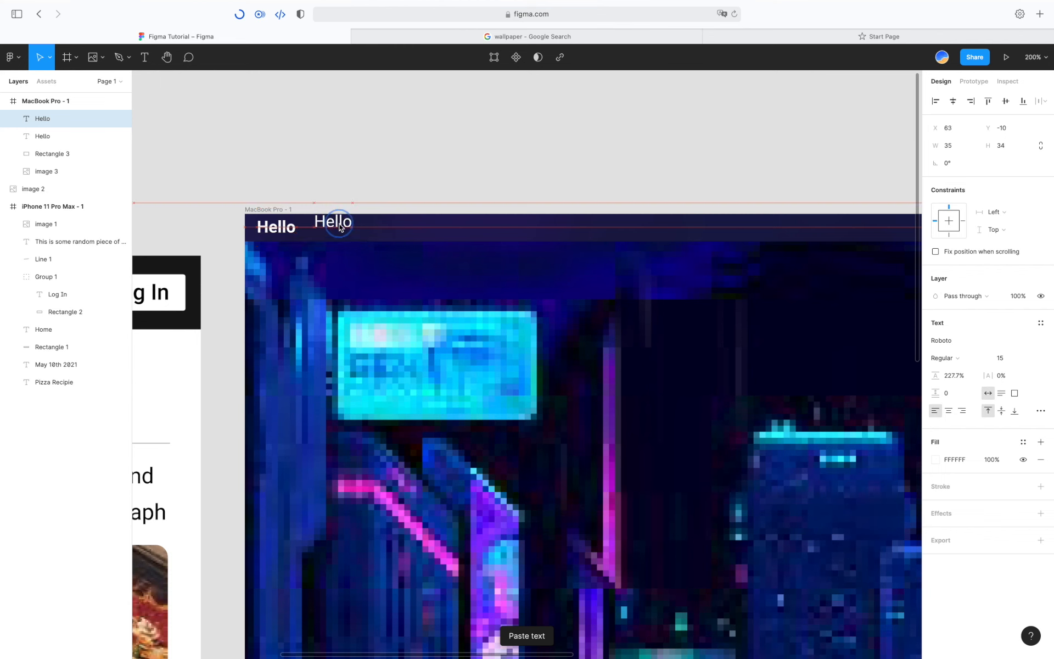
pyautogui.scroll(-5, 461, 394)
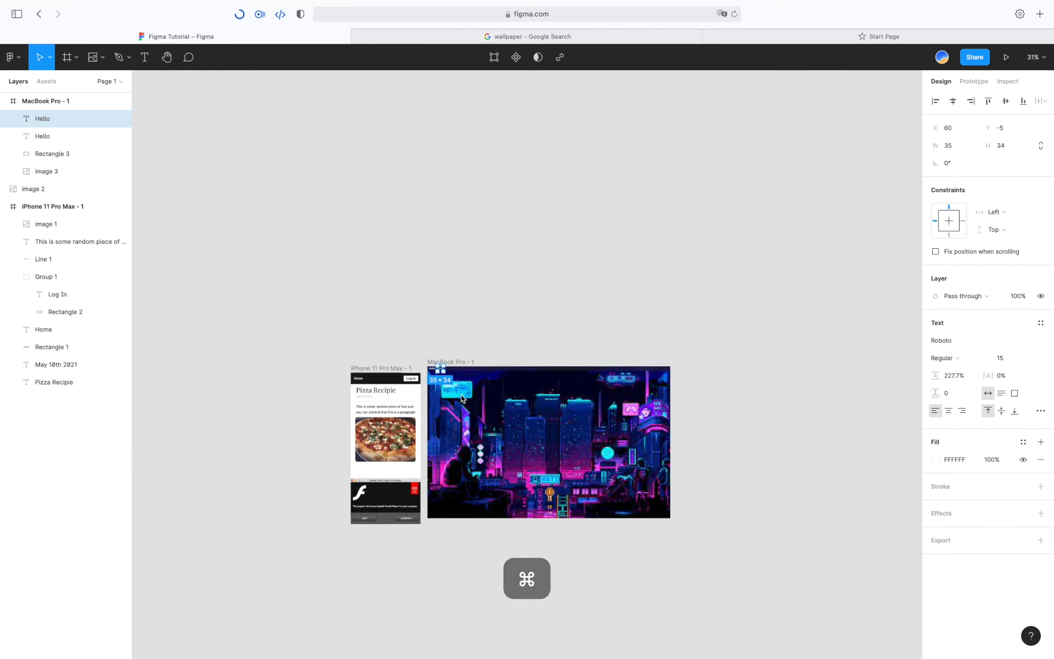
pyautogui.scroll(5, 469, 481)
pyautogui.click(475, 273)
# Step: Draw a white rectangle about 963 × 486 over the wallpaper and round its corners to a radius of 9
pyautogui.scroll(-3, 477, 296)
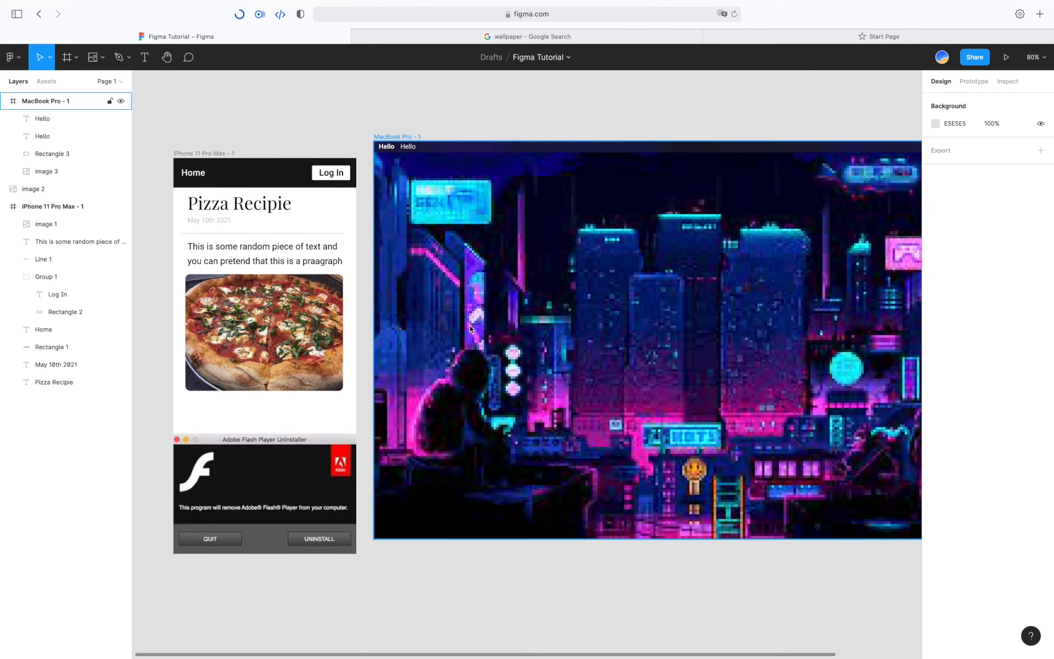
pyautogui.press('r')
pyautogui.moveTo(425, 210)
pyautogui.mouseDown()
pyautogui.moveTo(851, 424)
pyautogui.moveTo(756, 283)
pyautogui.mouseUp()
pyautogui.click(935, 340)
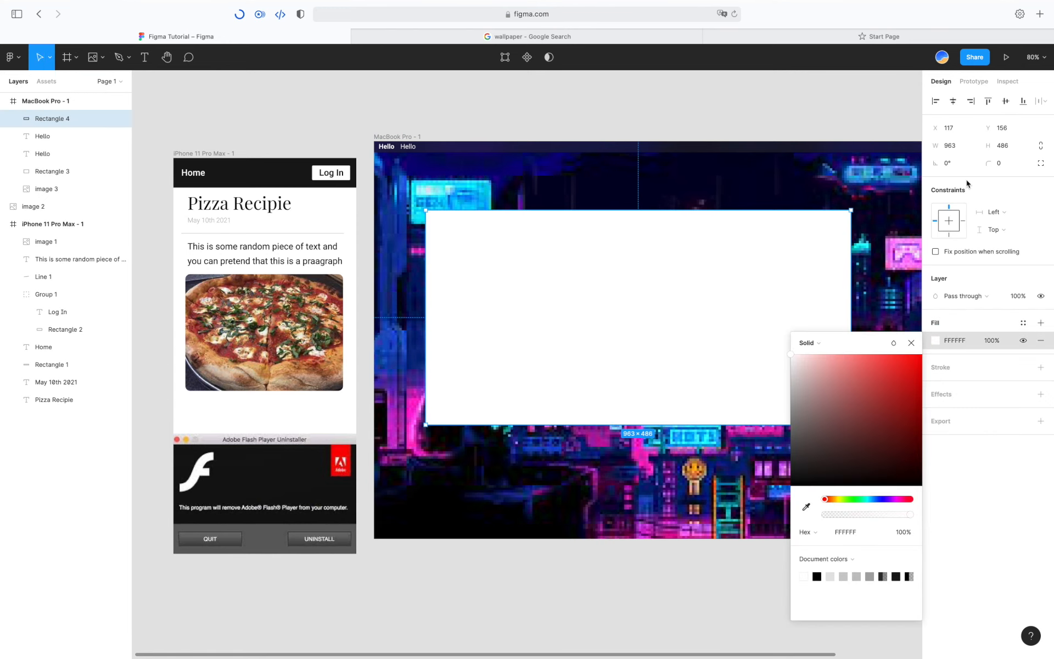
pyautogui.moveTo(989, 164); pyautogui.dragTo(1013, 164)
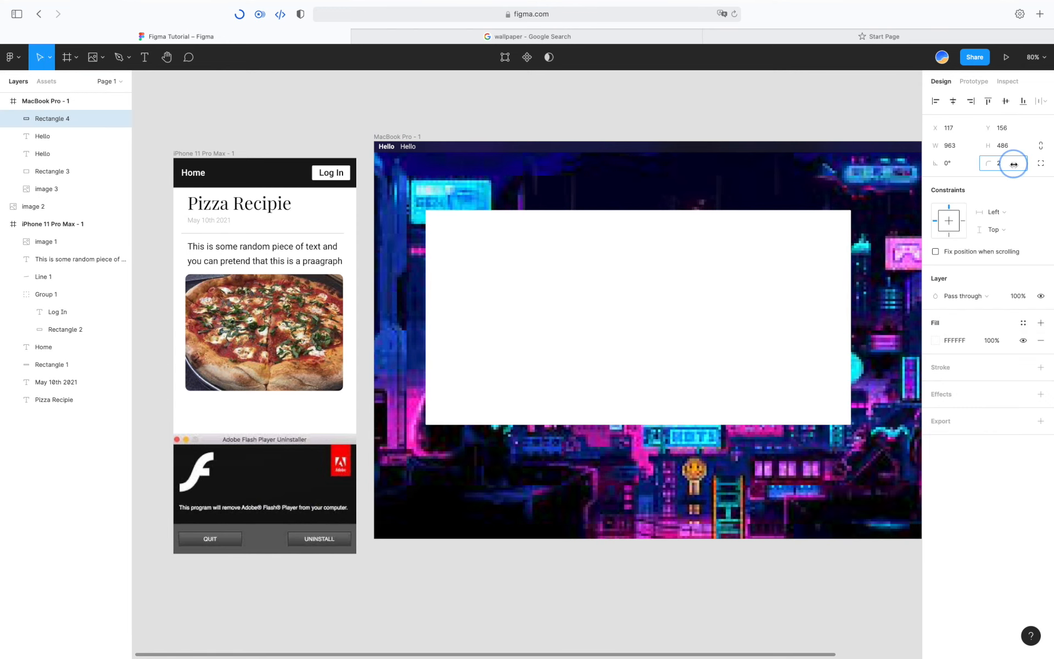
# Step: Set the white rectangle's corner smoothing to about 62%, close to the iOS mark
pyautogui.click(1041, 163)
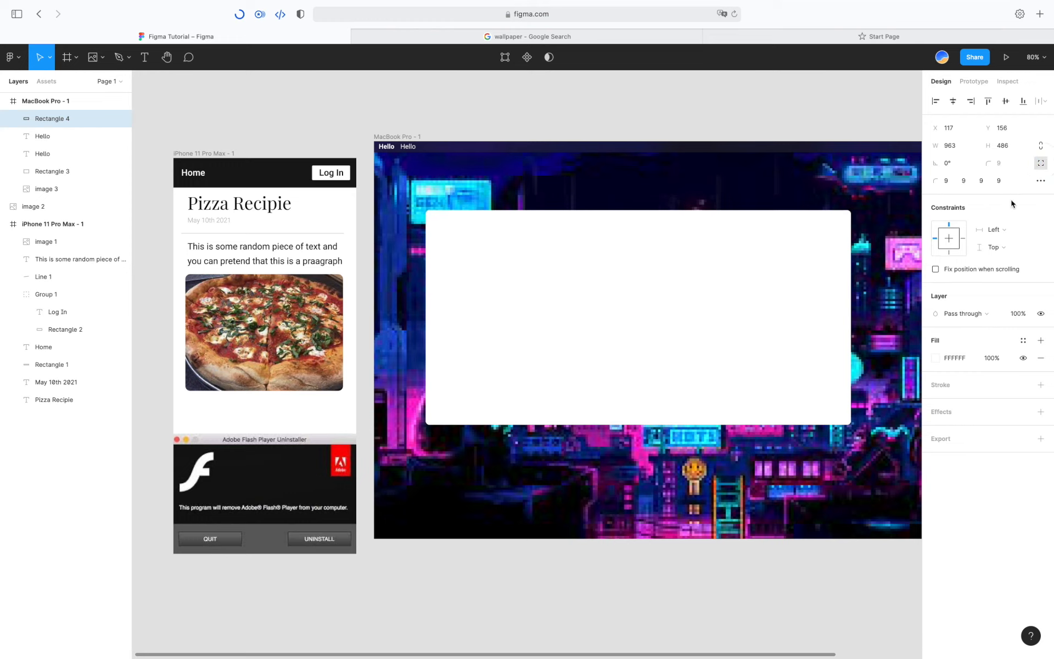
pyautogui.click(1038, 181)
pyautogui.moveTo(841, 207); pyautogui.dragTo(853, 208)
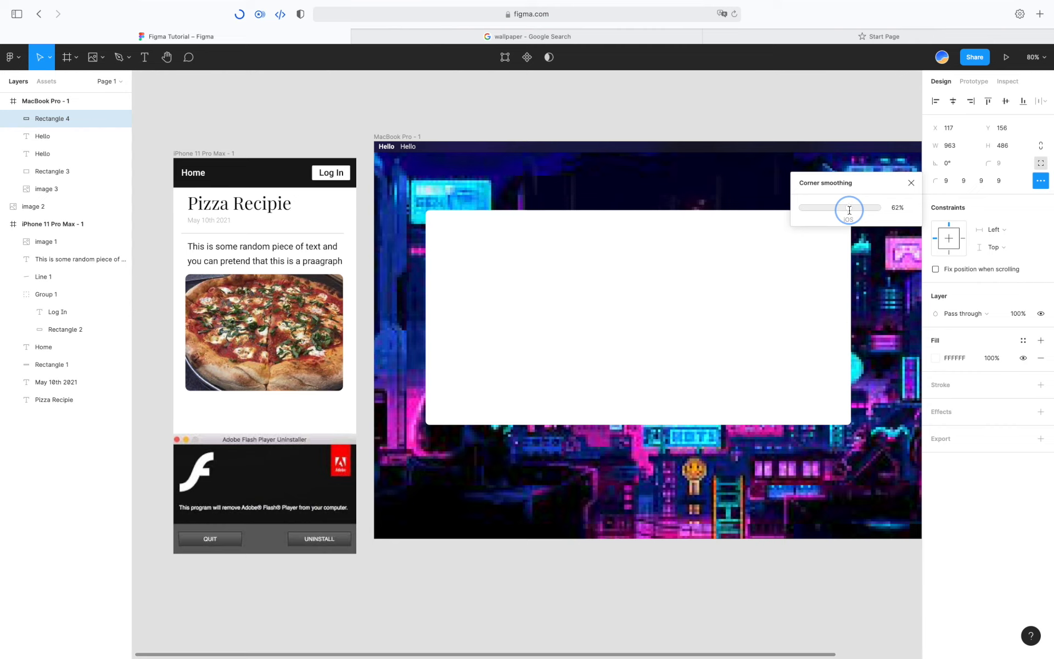
pyautogui.click(901, 184)
# Step: Duplicate the white rectangle, narrowing the copy to about 163 wide as a sidebar with the original adjoining its right edge
pyautogui.click(611, 145)
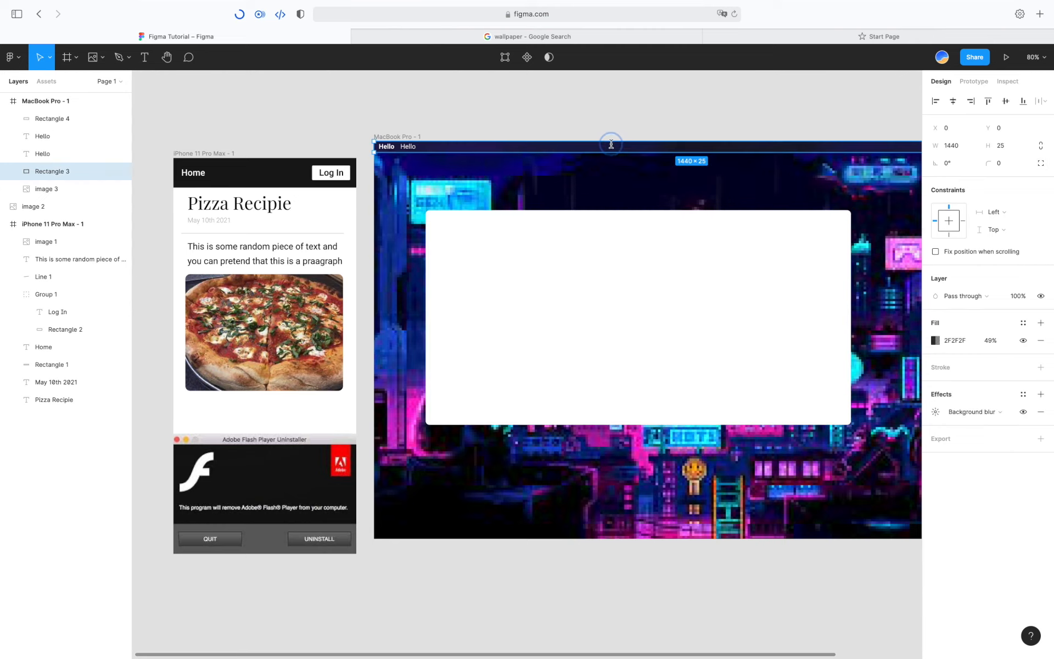
pyautogui.click(530, 260)
pyautogui.scroll(5, 465, 277)
pyautogui.click(457, 253)
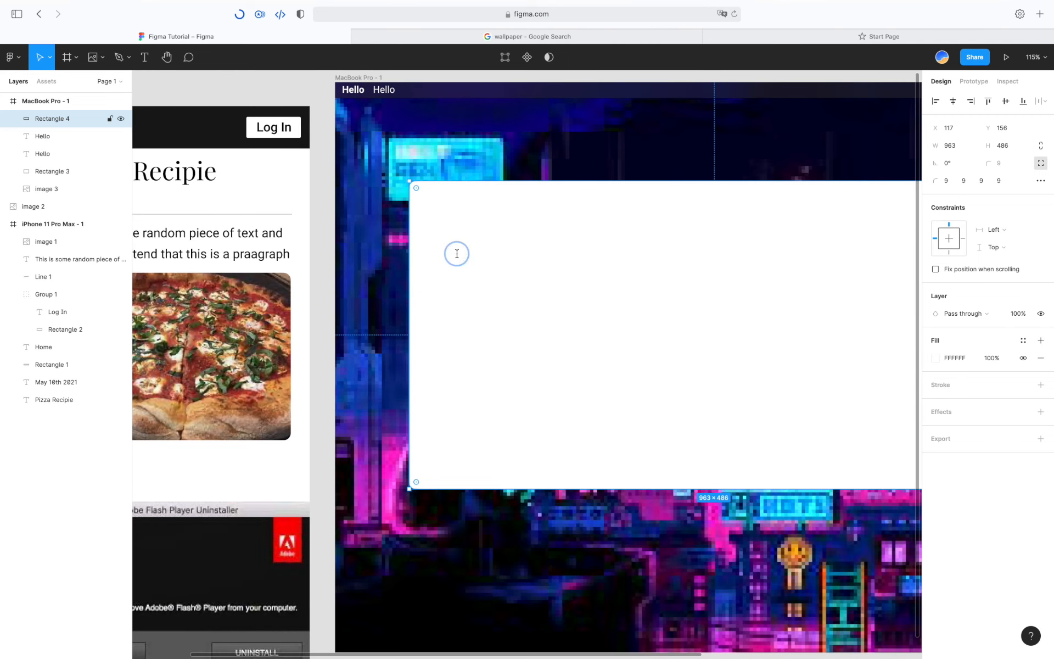
pyautogui.press('super+d')
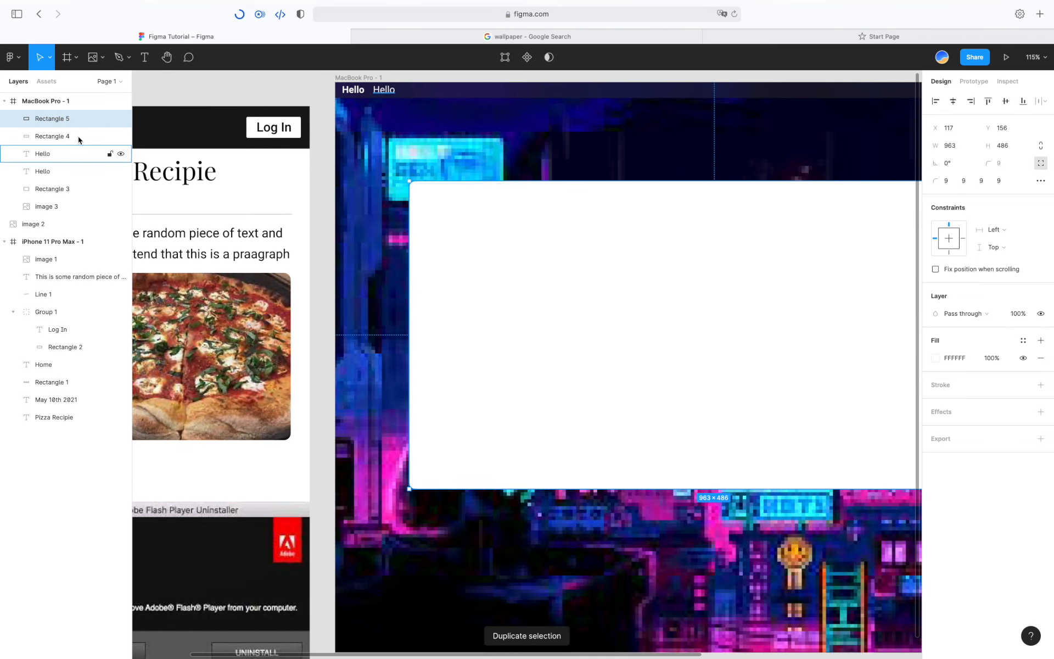
pyautogui.scroll(-5, 558, 297)
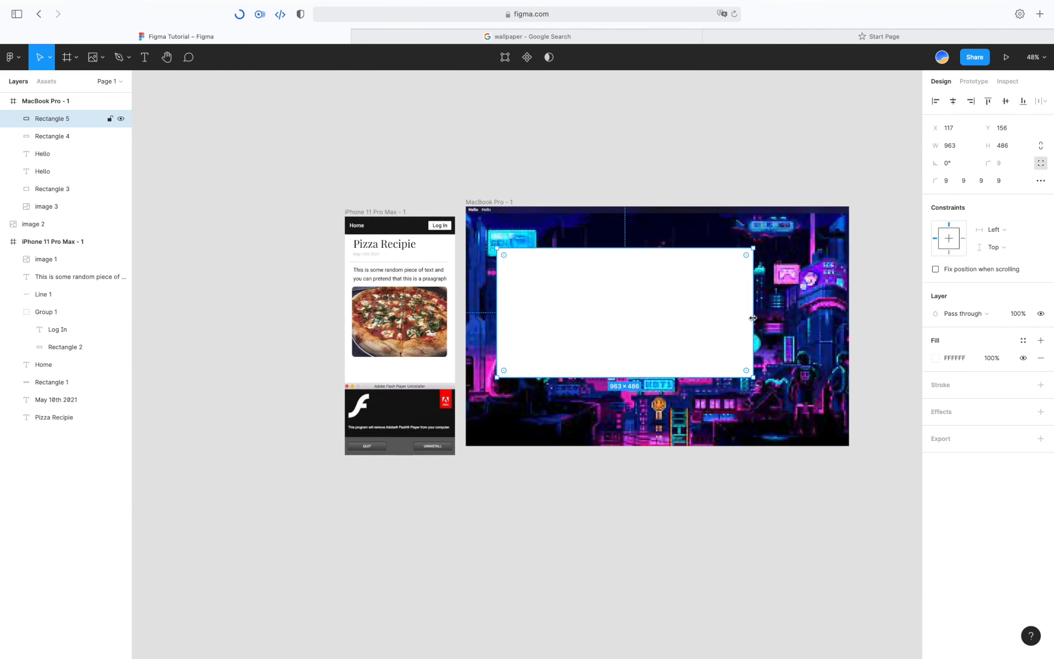
pyautogui.moveTo(522, 319); pyautogui.dragTo(619, 318)
pyautogui.click(510, 283)
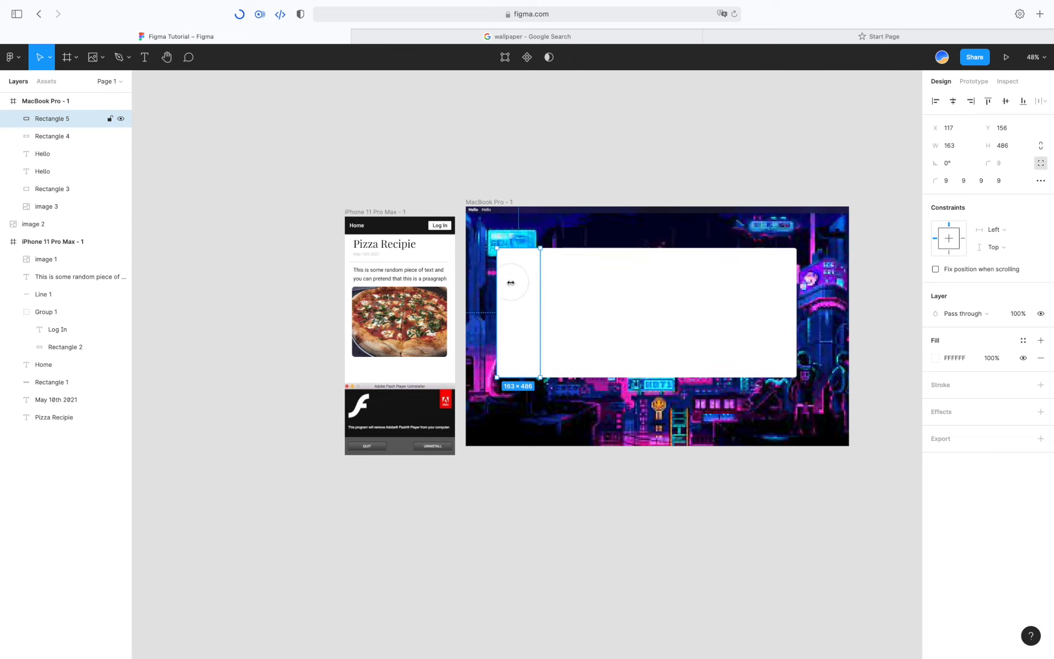
# Step: Square off the upper corners where the sidebar and the large rectangle meet, setting only those two radii to 0
pyautogui.press('alt')
pyautogui.scroll(1, 525, 280)
pyautogui.scroll(10, 526, 279)
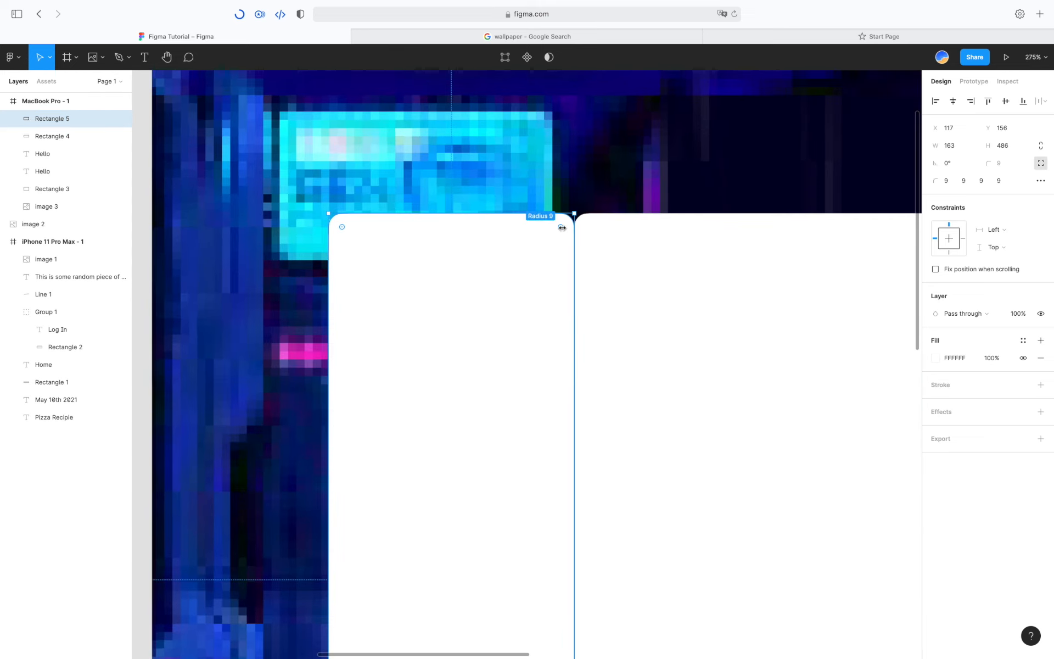
pyautogui.press('super+z')
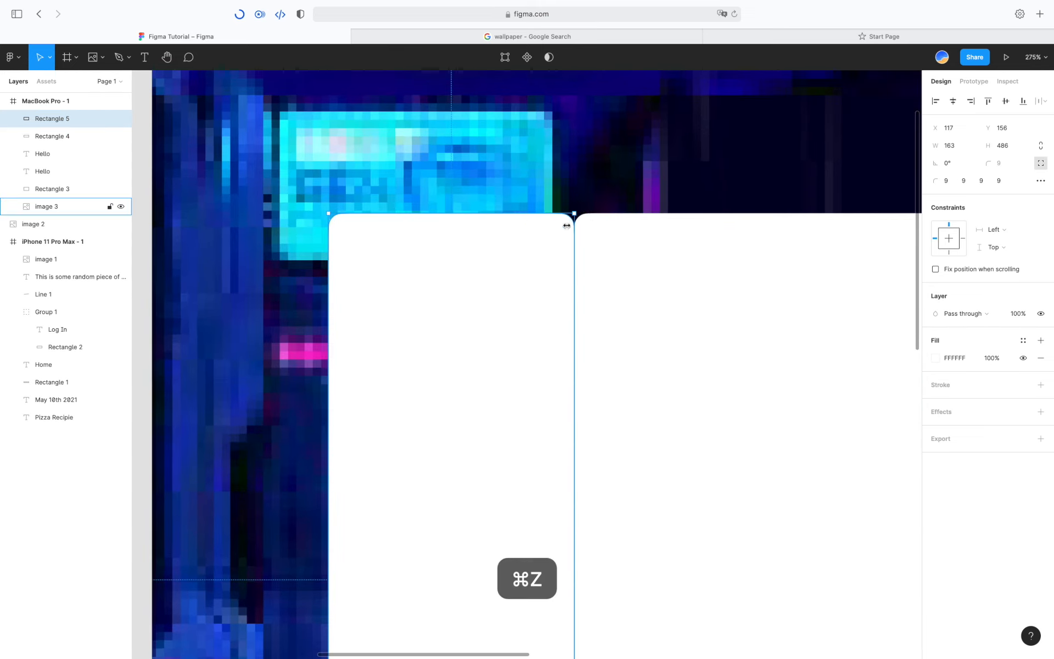
pyautogui.moveTo(561, 226); pyautogui.dragTo(568, 219)
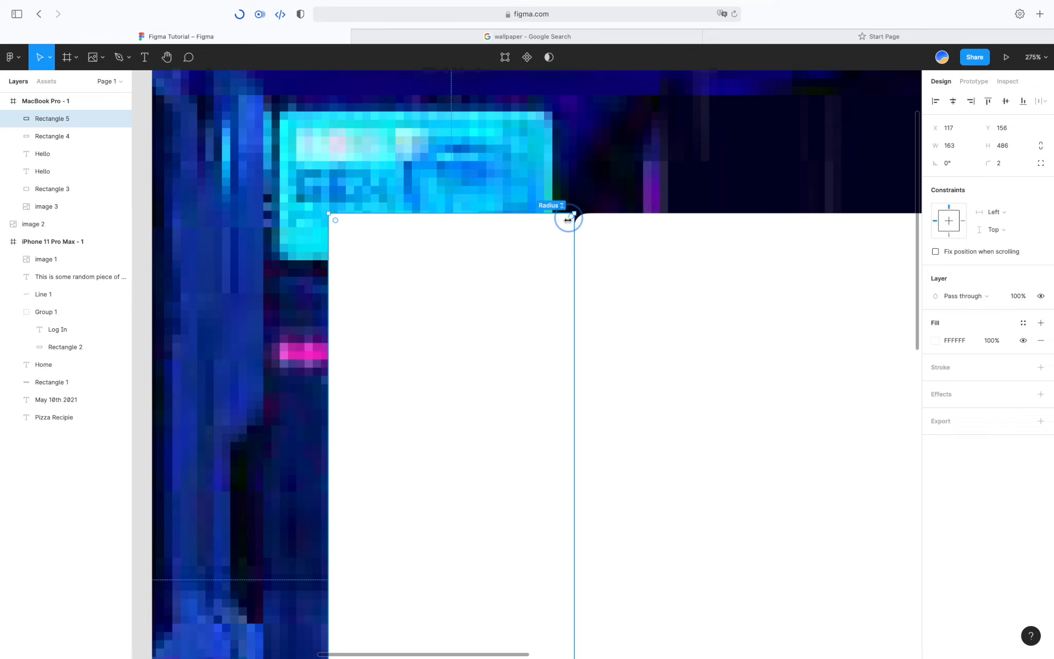
pyautogui.press('super+z')
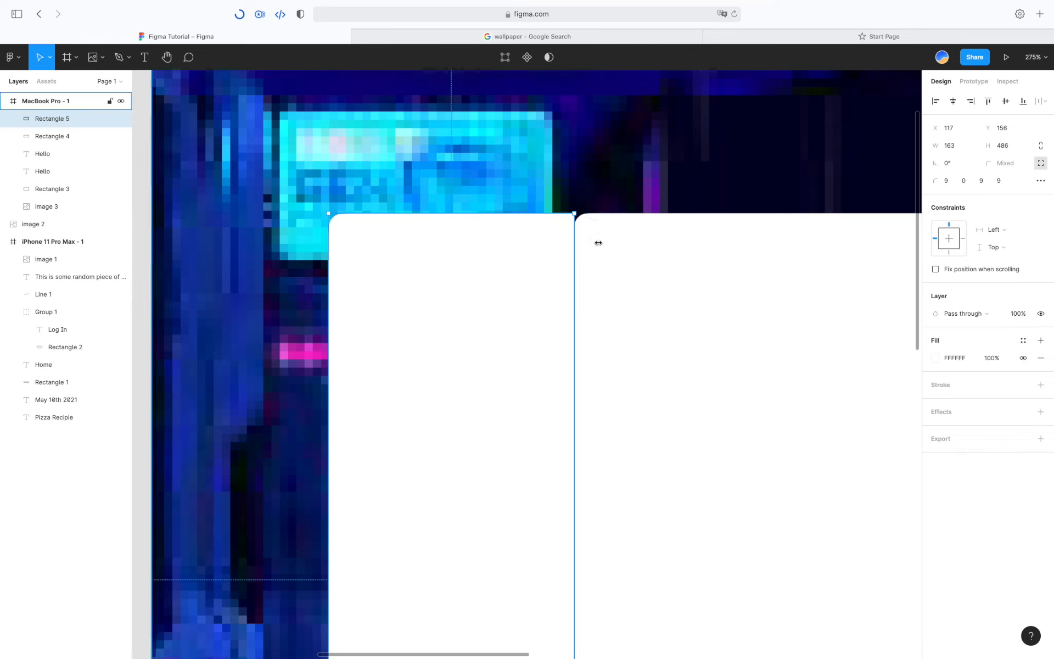
pyautogui.click(594, 238)
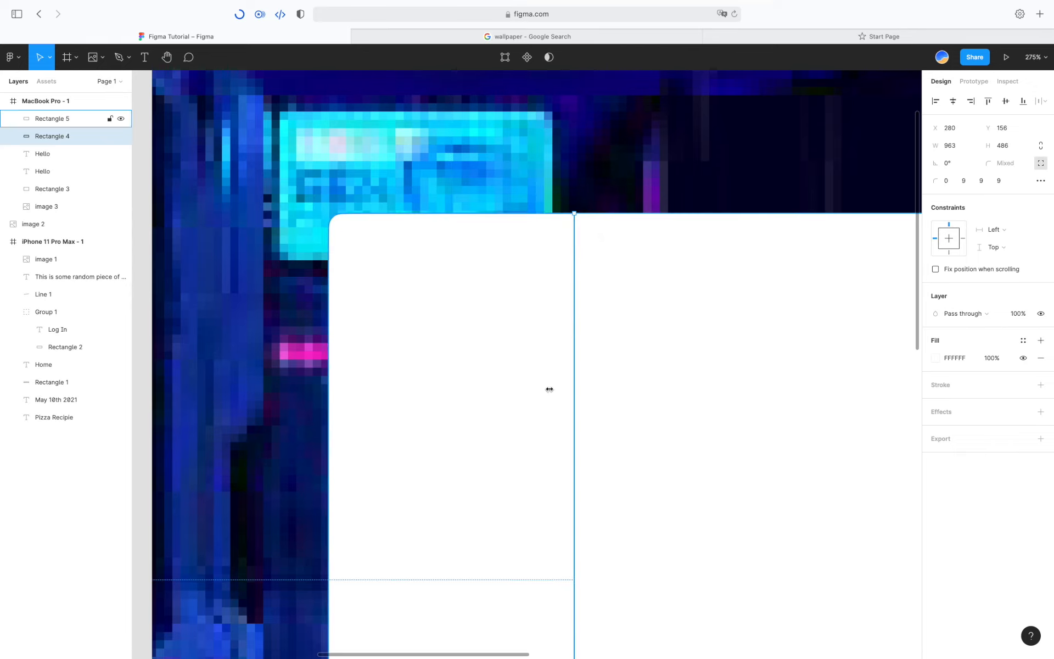
# Step: Square off the lower corners where the sidebar and the large rectangle meet, keeping the sidebar in place
pyautogui.scroll(-10, 548, 388)
pyautogui.click(538, 473)
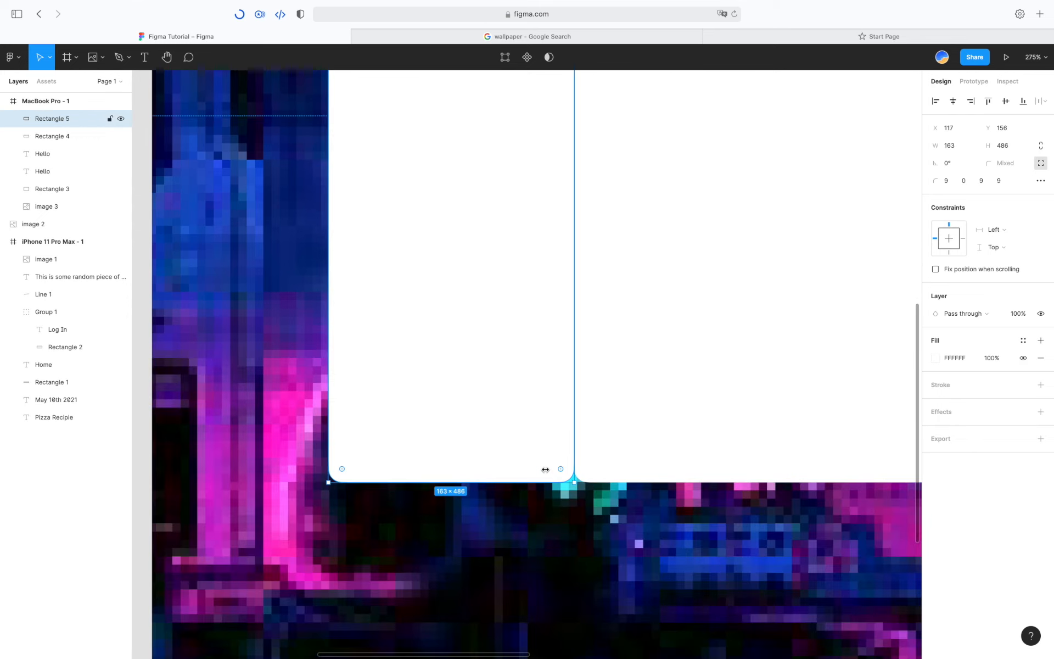
pyautogui.moveTo(564, 467)
pyautogui.mouseDown()
pyautogui.moveTo(583, 497)
pyautogui.moveTo(557, 454)
pyautogui.mouseUp()
pyautogui.press('super+z')
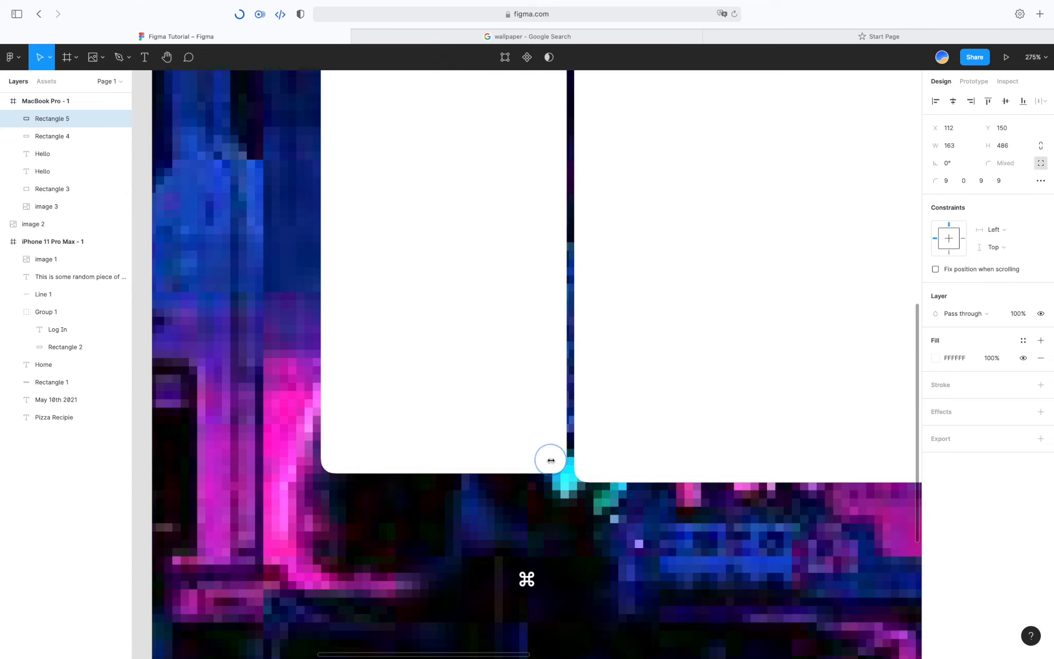
pyautogui.click(587, 469)
pyautogui.press('super+z')
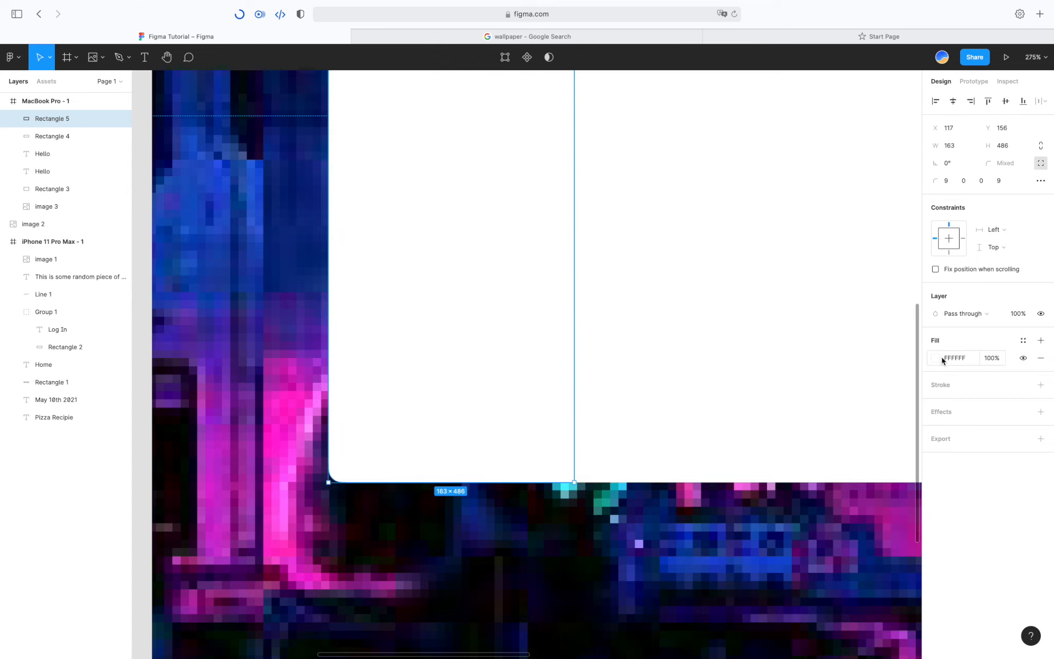
# Step: Set the sidebar's white fill to about 63% opacity and add a Background blur effect of about 27
pyautogui.click(942, 360)
pyautogui.moveTo(847, 535); pyautogui.dragTo(878, 536)
pyautogui.click(1039, 413)
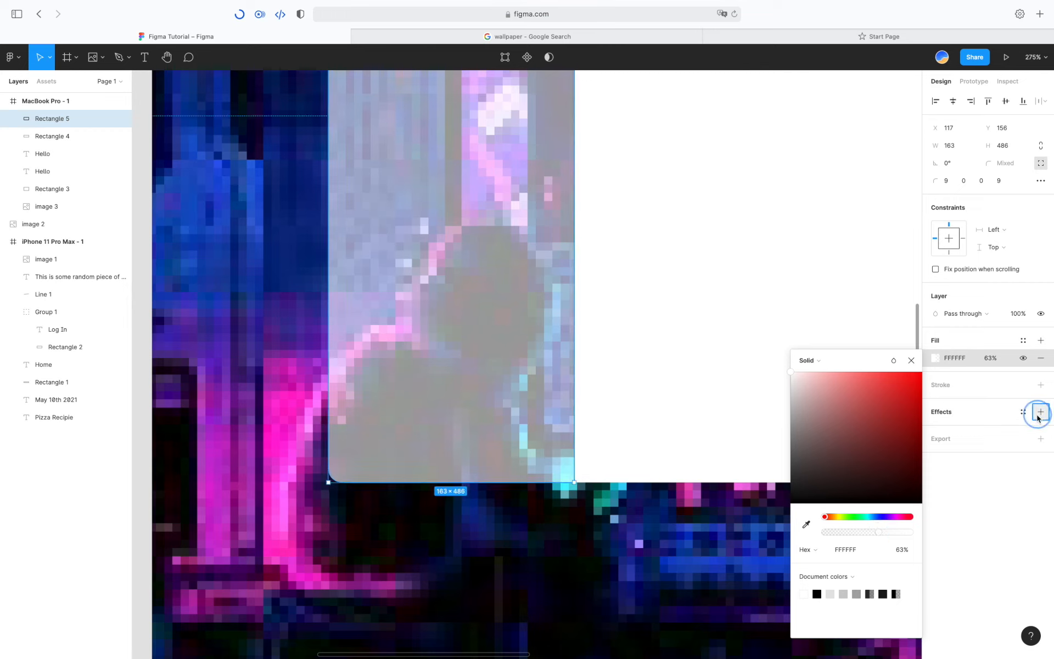
pyautogui.click(975, 432)
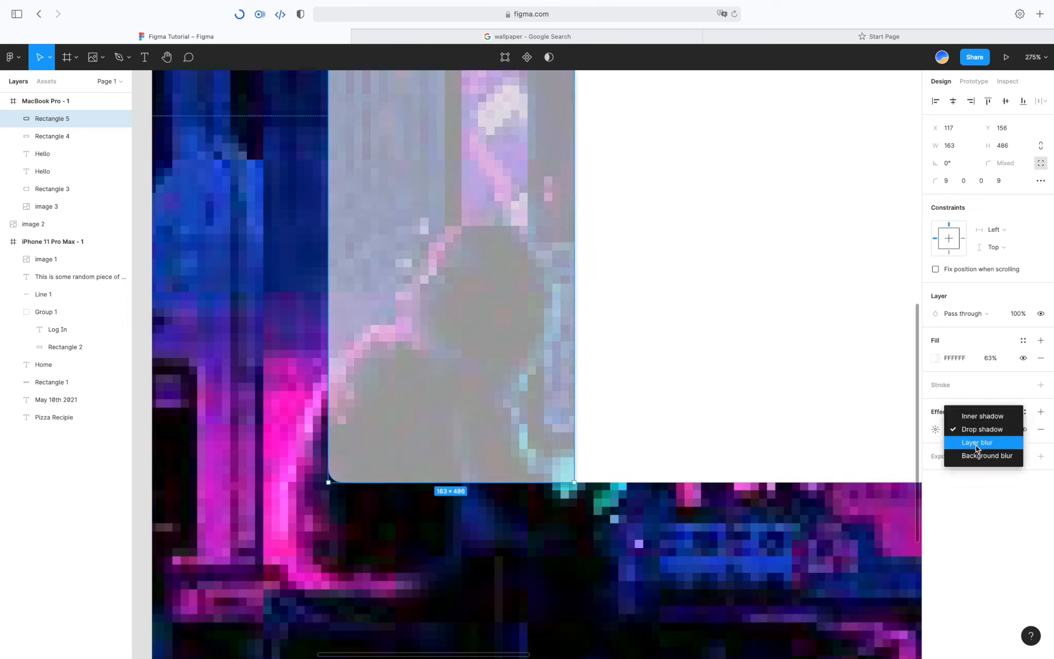
pyautogui.click(975, 457)
pyautogui.click(935, 430)
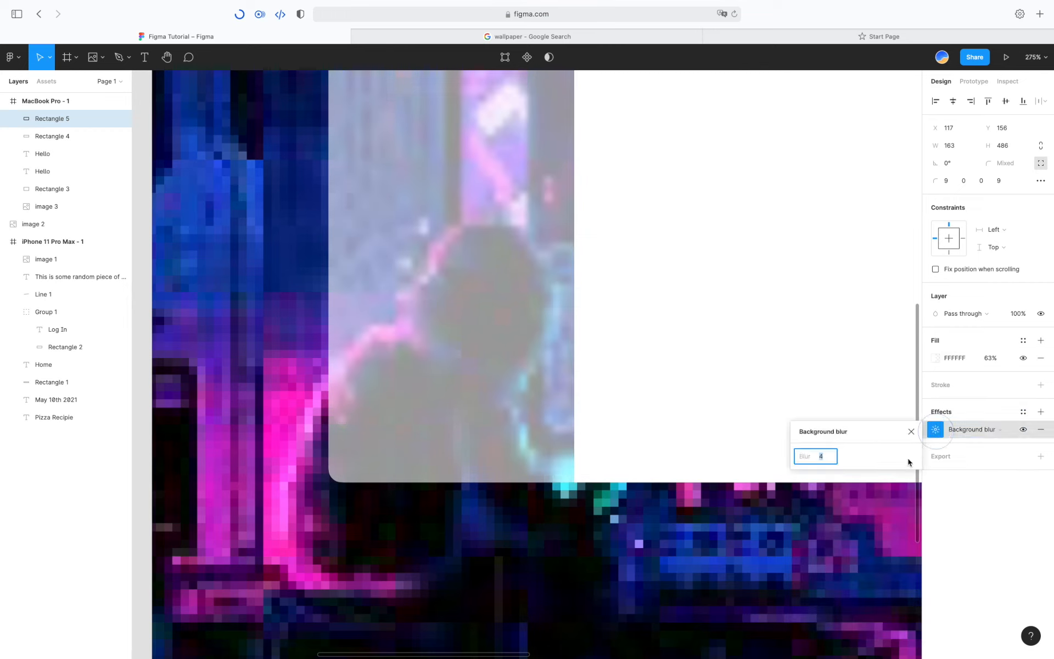
pyautogui.moveTo(804, 456); pyautogui.dragTo(1052, 459)
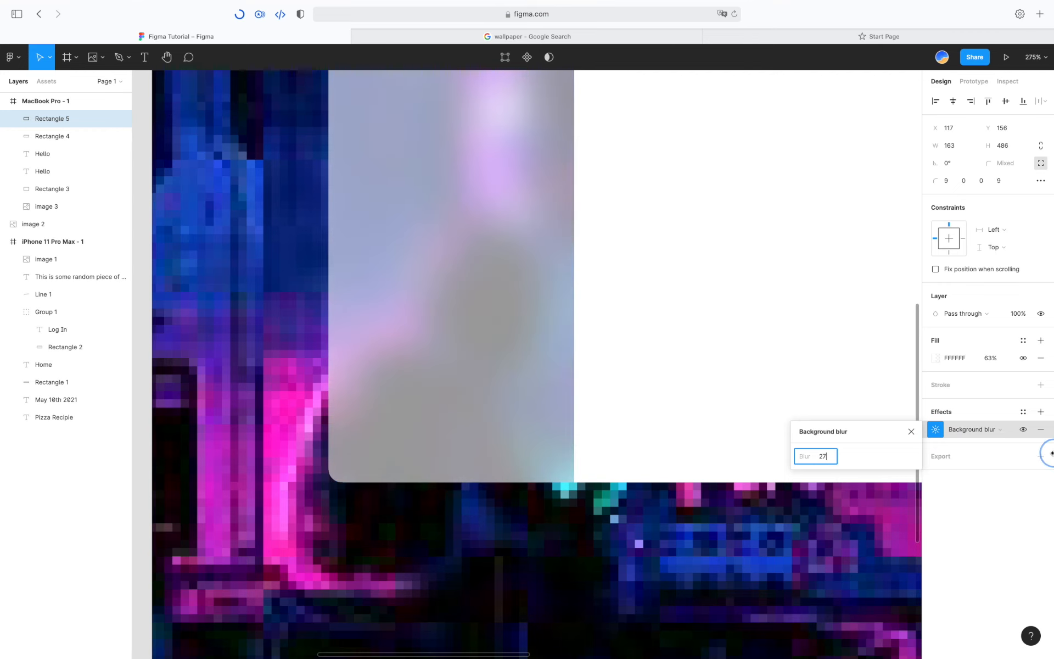
pyautogui.click(580, 542)
# Step: Draw a square frame about 1091 × 1091 on the empty canvas to the right of the MacBook Pro frame
pyautogui.scroll(-5, 579, 541)
pyautogui.hscroll(4, 579, 541)
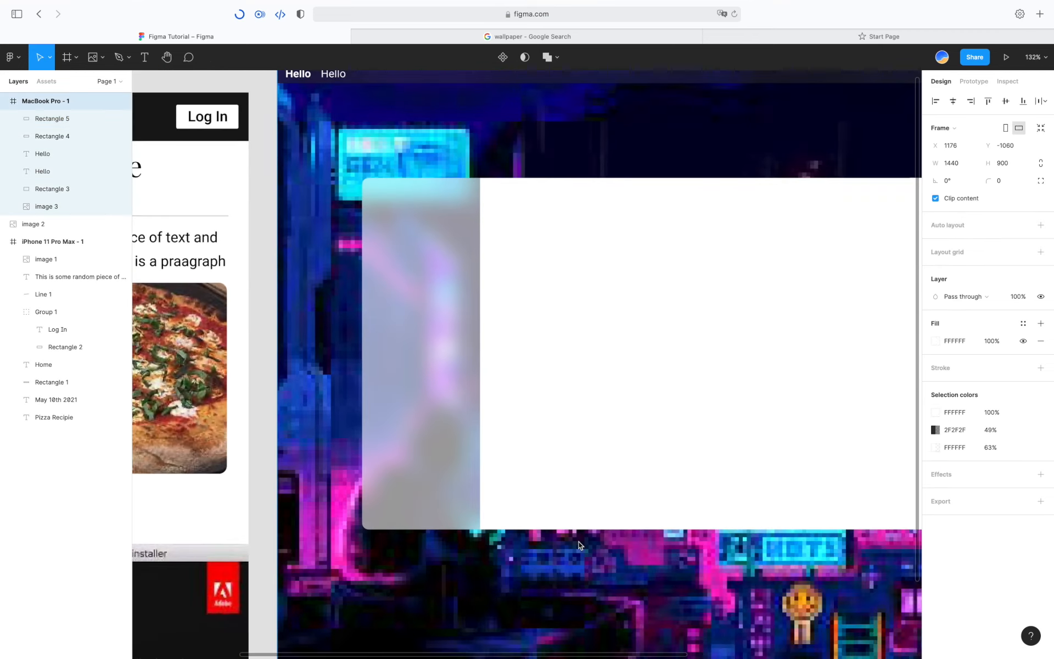
pyautogui.scroll(-5, 578, 541)
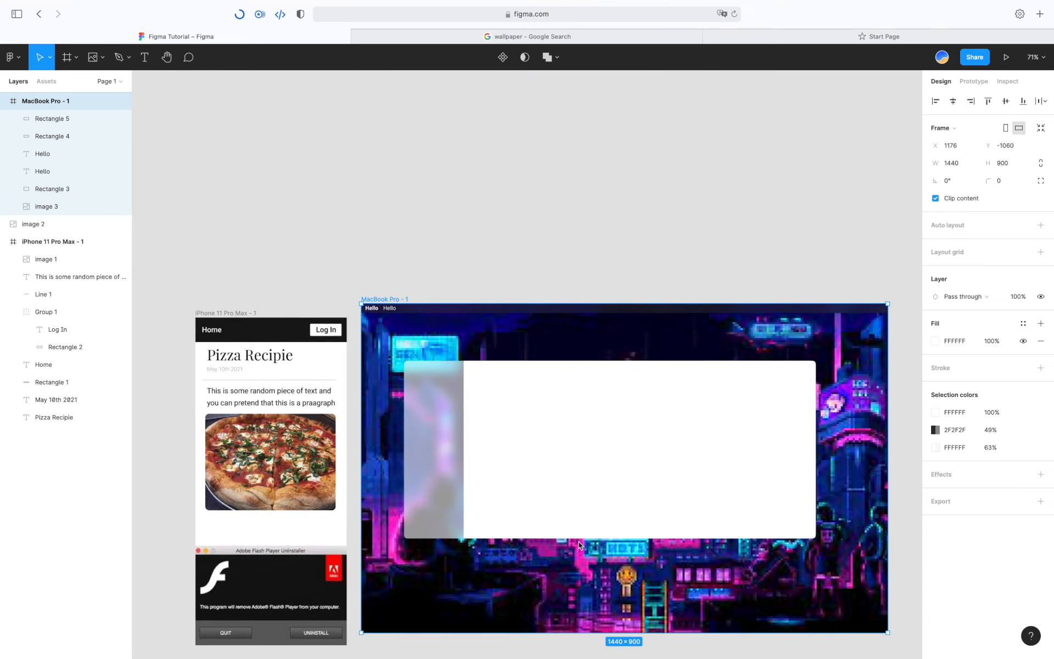
pyautogui.scroll(-2, 524, 494)
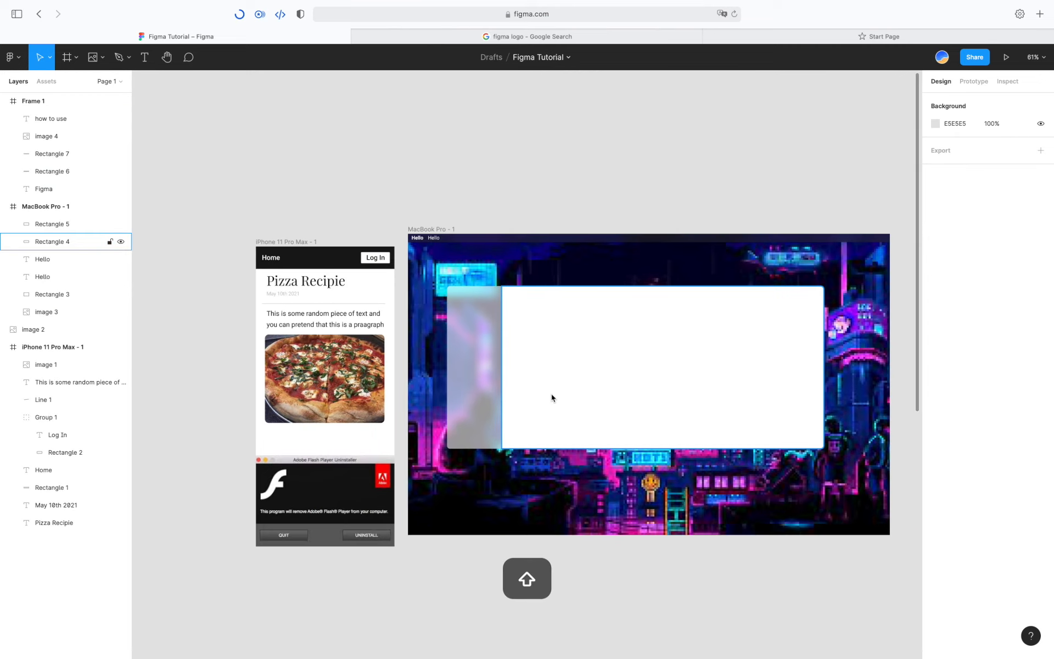
pyautogui.hscroll(5, 551, 393)
pyautogui.hscroll(10, 551, 394)
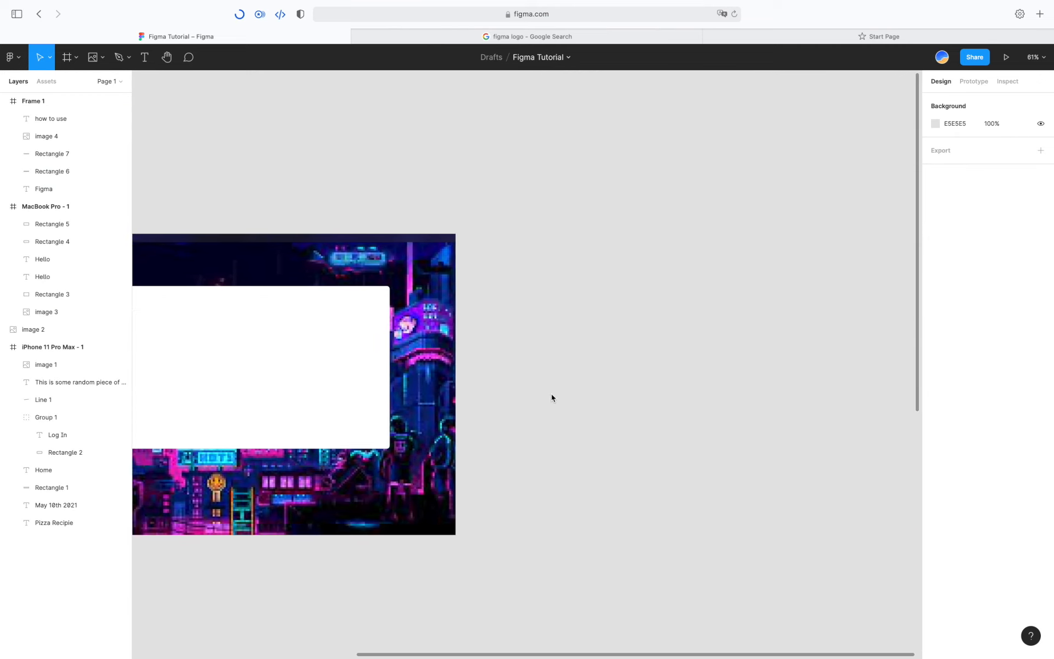
pyautogui.press('f')
pyautogui.moveTo(315, 235); pyautogui.dragTo(681, 494)
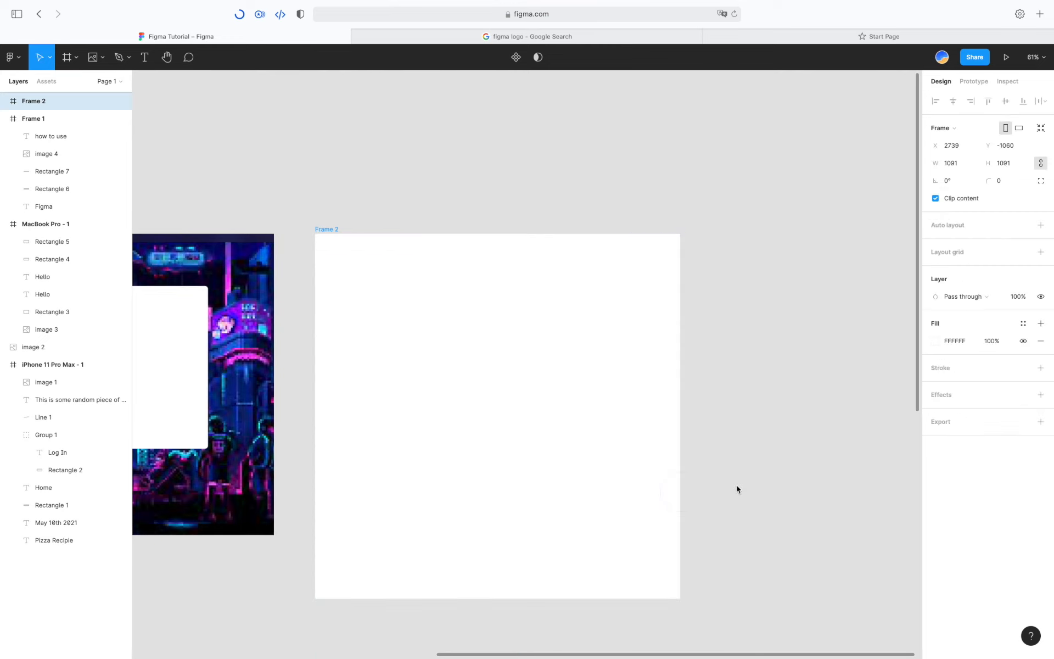
pyautogui.click(514, 402)
pyautogui.scroll(-3, 514, 405)
pyautogui.scroll(3, 515, 406)
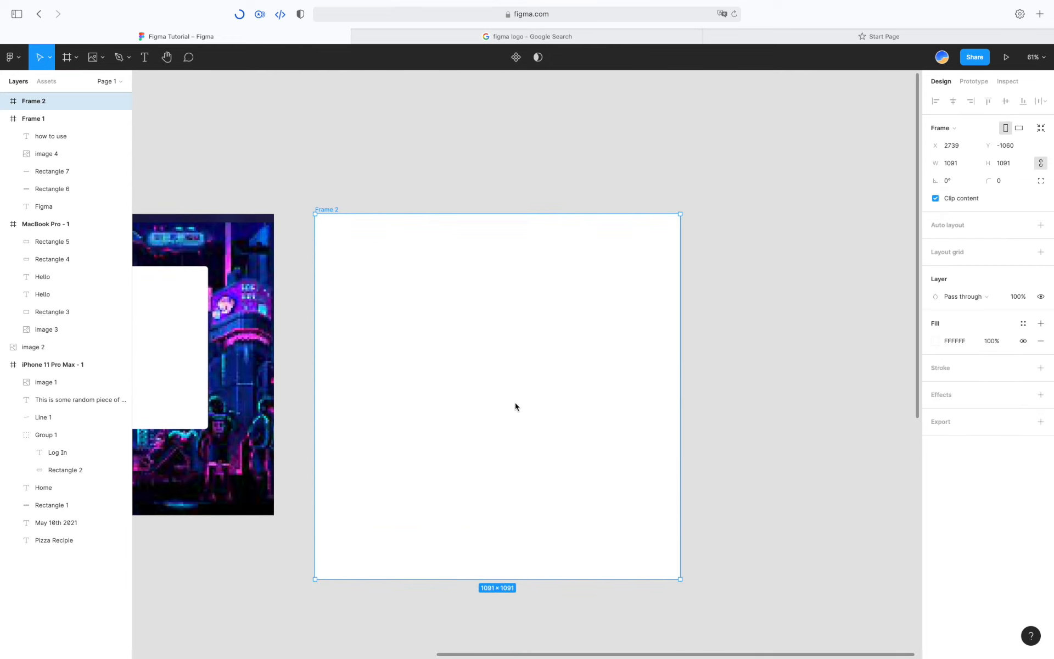
pyautogui.click(66, 57)
pyautogui.click(97, 58)
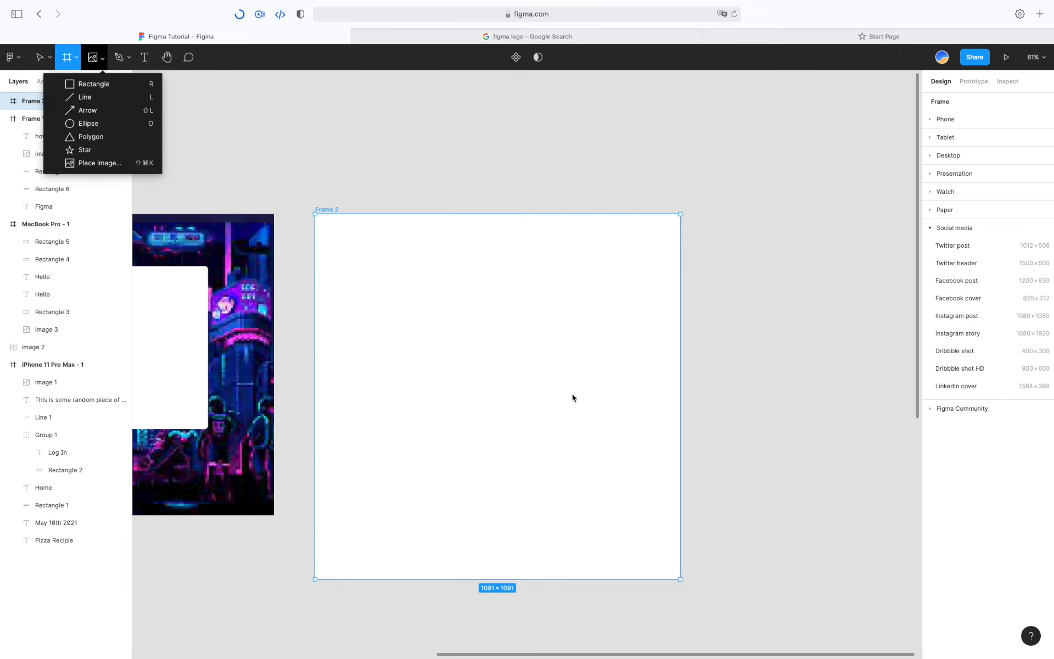
# Step: Draw a circle about 802 × 802 centred in the square frame and fill it with red FF5353
pyautogui.press('o')
pyautogui.moveTo(473, 377); pyautogui.dragTo(608, 280)
pyautogui.moveTo(458, 354); pyautogui.dragTo(482, 371)
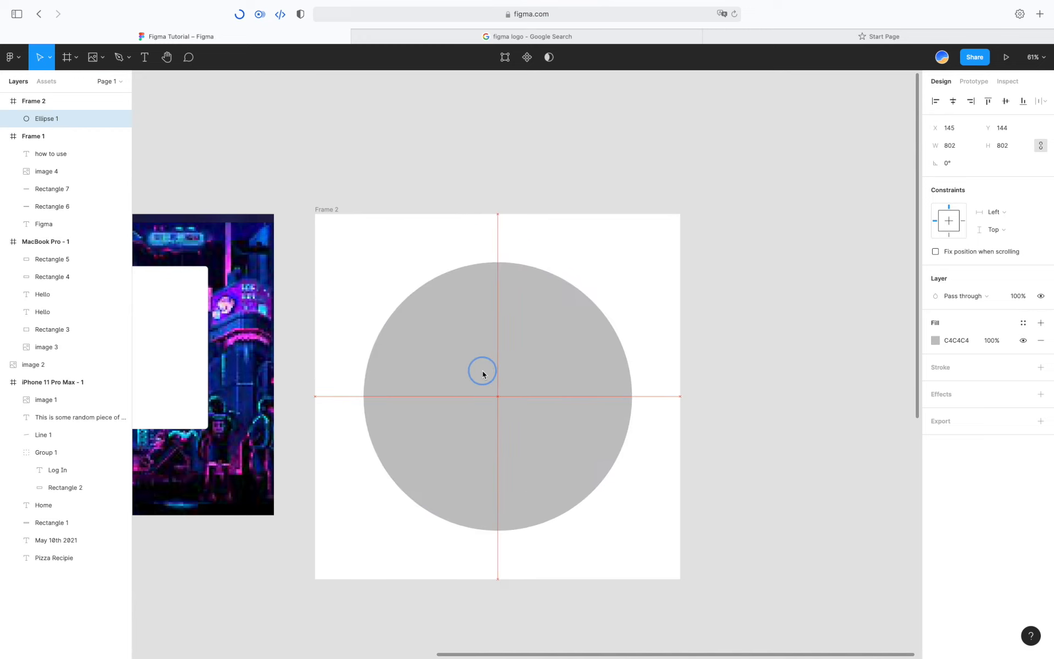
pyautogui.click(936, 340)
pyautogui.moveTo(875, 396); pyautogui.dragTo(879, 353)
pyautogui.click(911, 343)
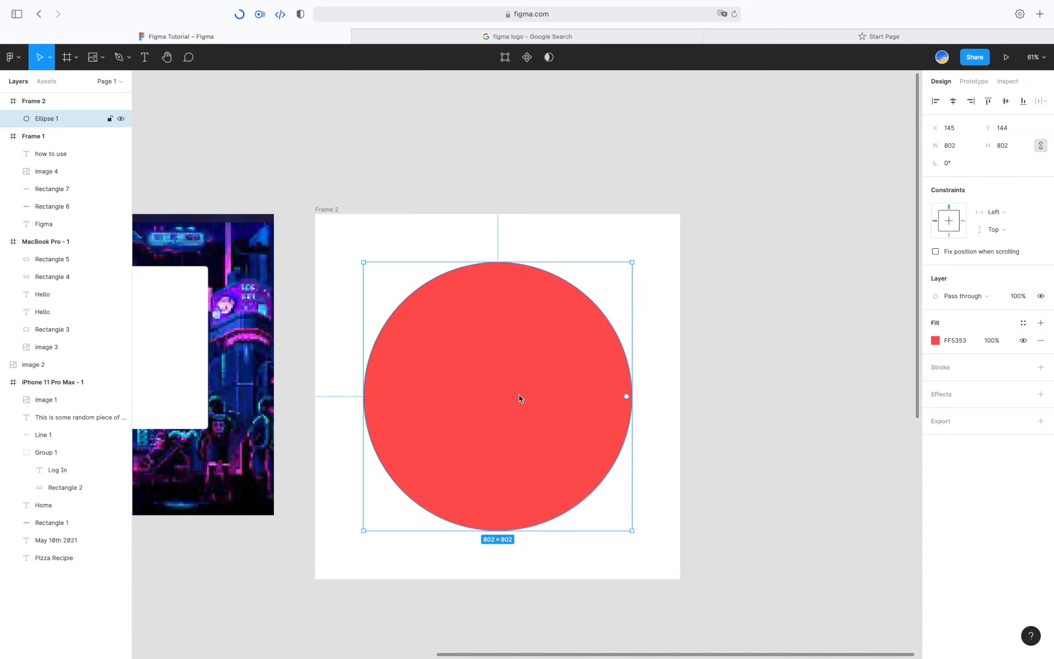
# Step: Turn the red circle into a thin closed ring with a 100% sweep and an inner ratio of about 91%
pyautogui.scroll(1, 568, 394)
pyautogui.scroll(3, 599, 469)
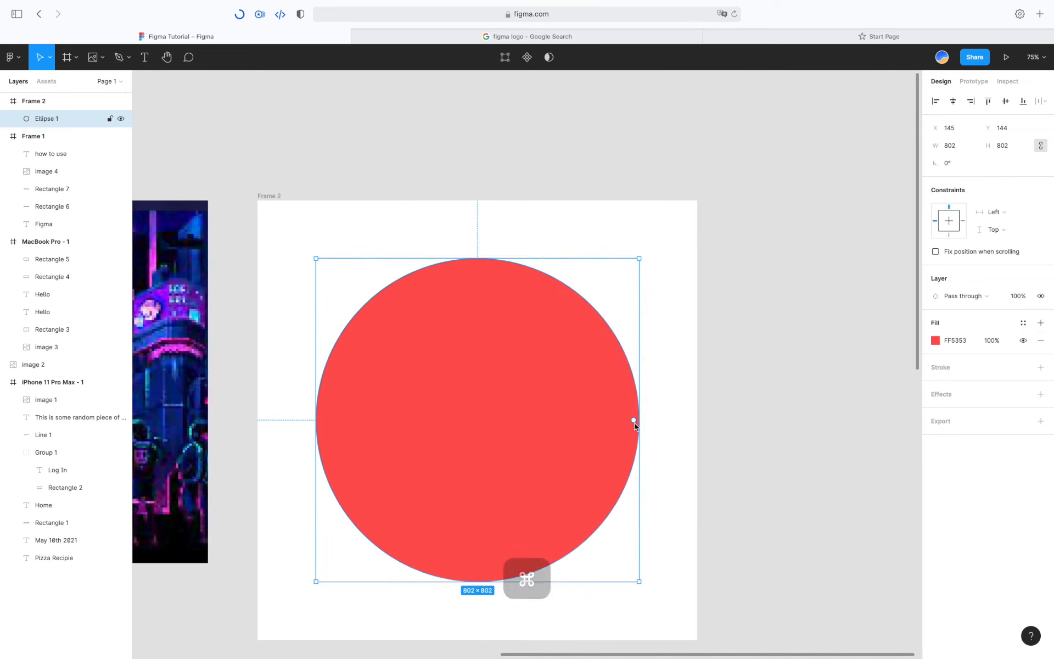
pyautogui.moveTo(634, 421); pyautogui.dragTo(571, 554)
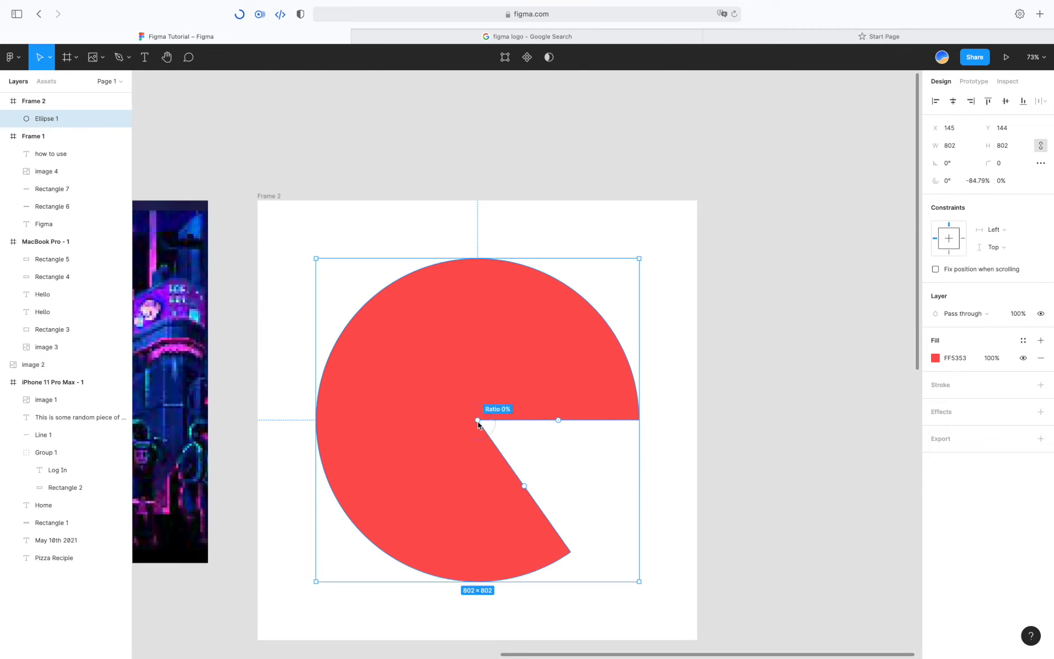
pyautogui.moveTo(558, 422); pyautogui.dragTo(368, 391)
pyautogui.moveTo(446, 348); pyautogui.dragTo(543, 360)
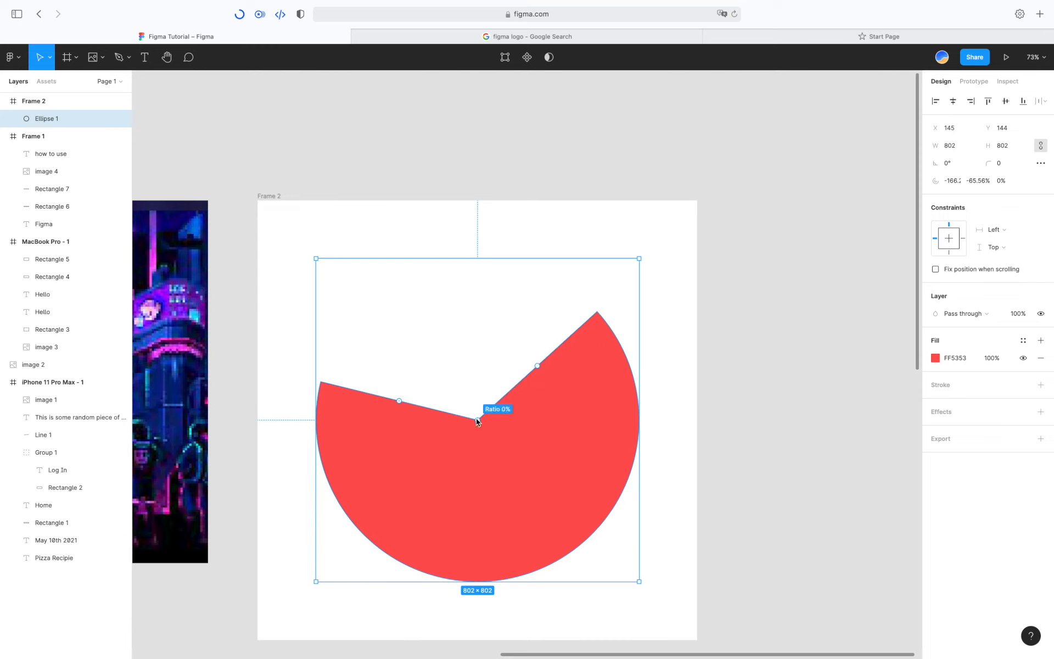
pyautogui.moveTo(477, 420); pyautogui.dragTo(516, 562)
pyautogui.moveTo(327, 384); pyautogui.dragTo(463, 308)
pyautogui.moveTo(617, 485); pyautogui.dragTo(455, 265)
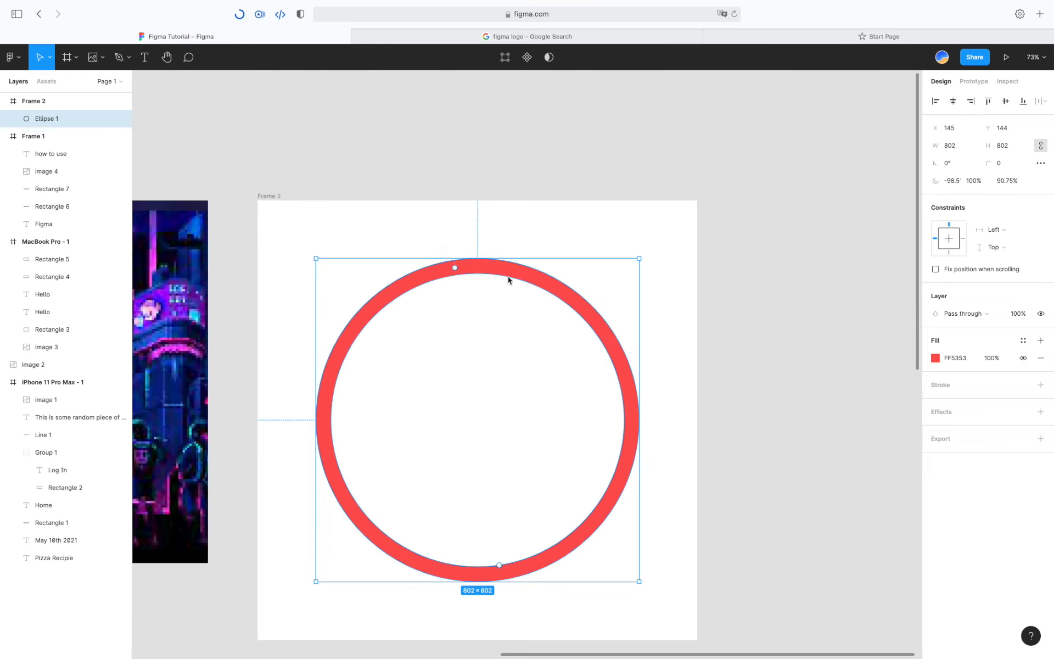
pyautogui.click(772, 241)
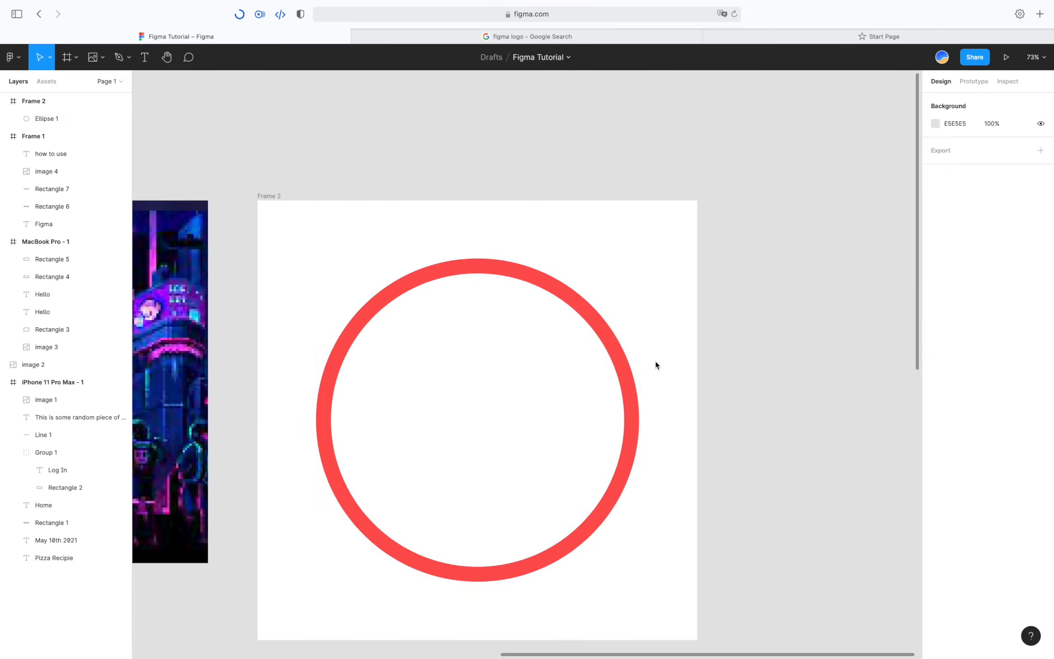
# Step: Add a drop shadow to the red ring with X 4, Y 7 and Blur 14
pyautogui.click(628, 380)
pyautogui.scroll(1, 696, 529)
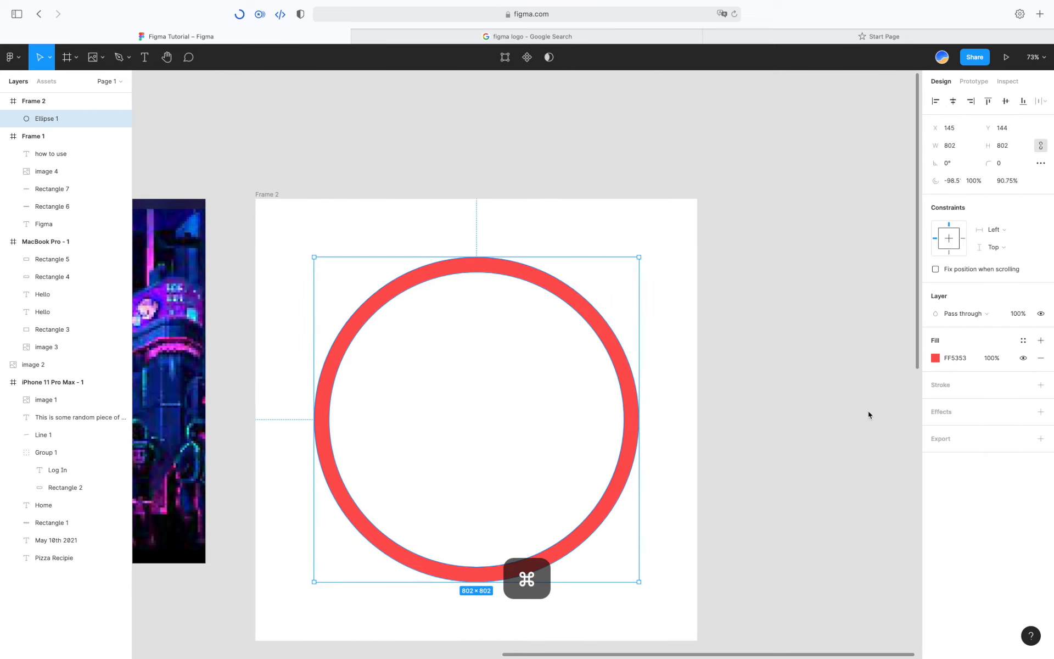
pyautogui.click(1040, 412)
pyautogui.click(936, 430)
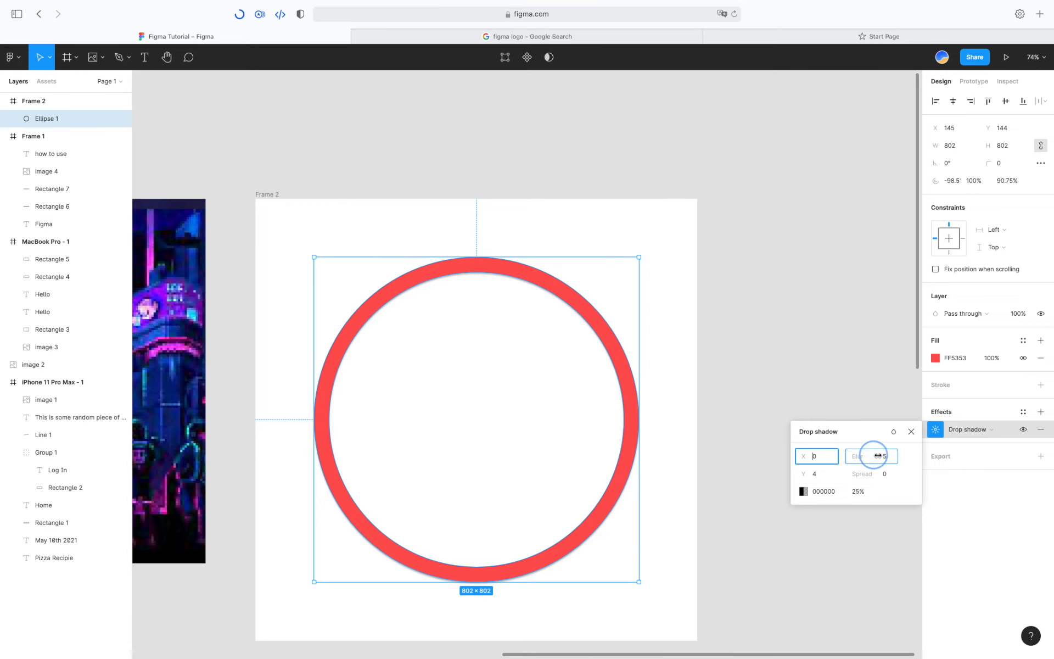
pyautogui.moveTo(878, 455); pyautogui.dragTo(965, 445)
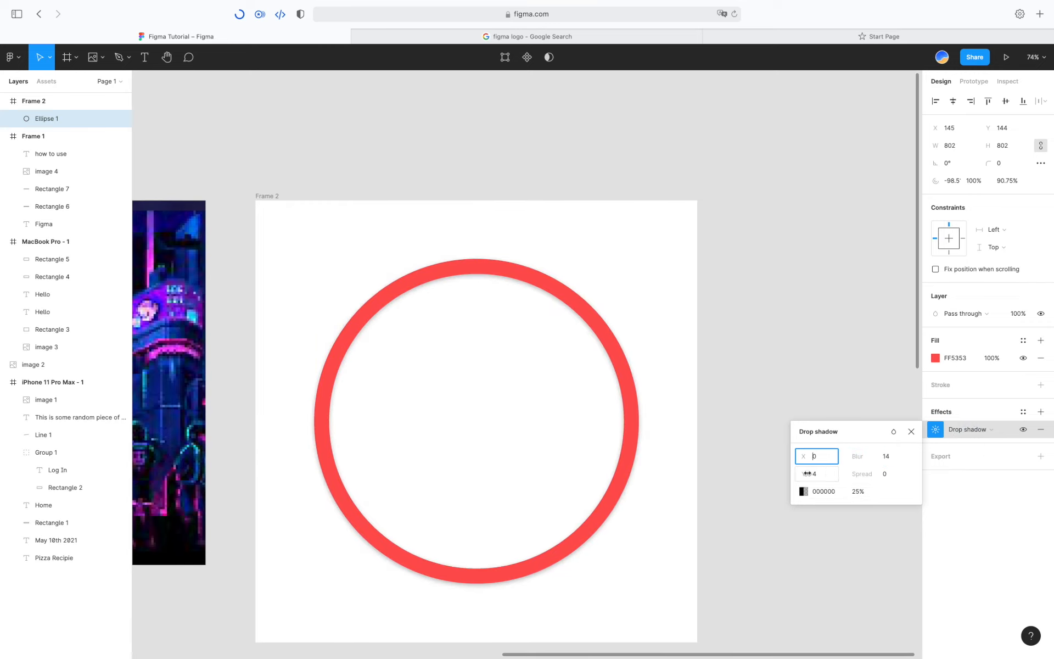
pyautogui.moveTo(806, 473); pyautogui.dragTo(802, 455)
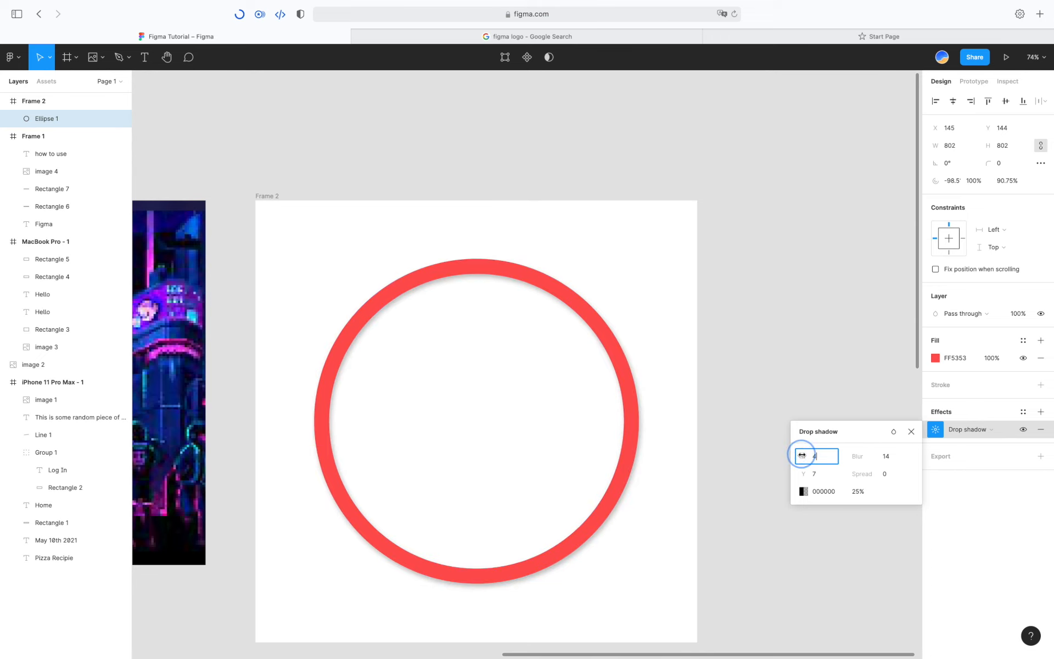
# Step: Change the colour of the ring's drop shadow to red
pyautogui.click(803, 490)
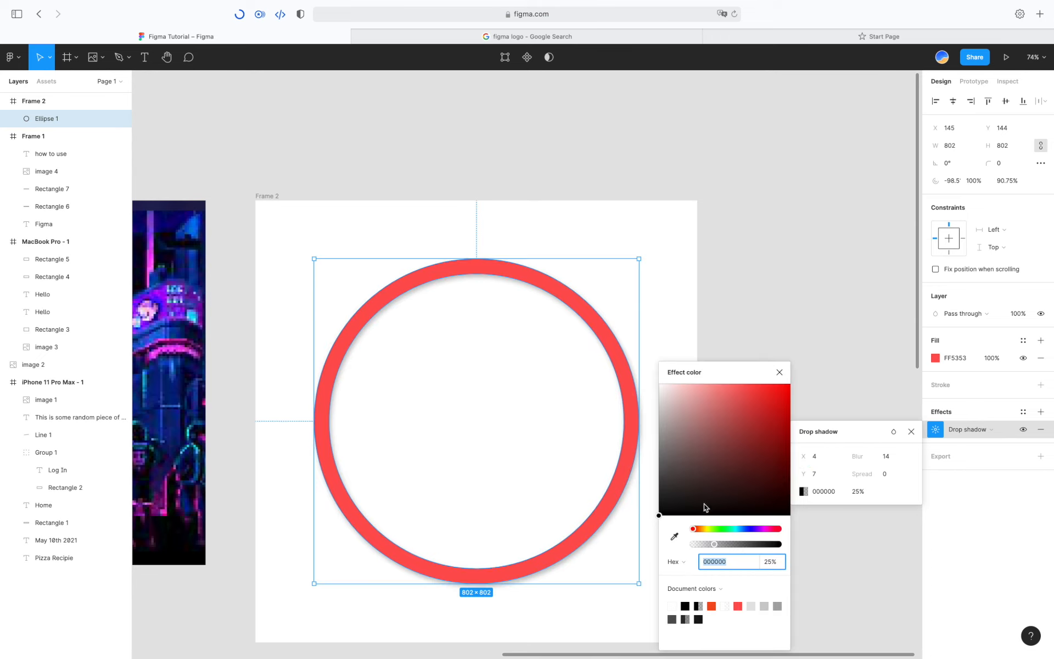
pyautogui.moveTo(696, 483)
pyautogui.mouseDown()
pyautogui.moveTo(778, 339)
pyautogui.moveTo(838, 302)
pyautogui.mouseUp()
pyautogui.click(779, 372)
pyautogui.click(796, 341)
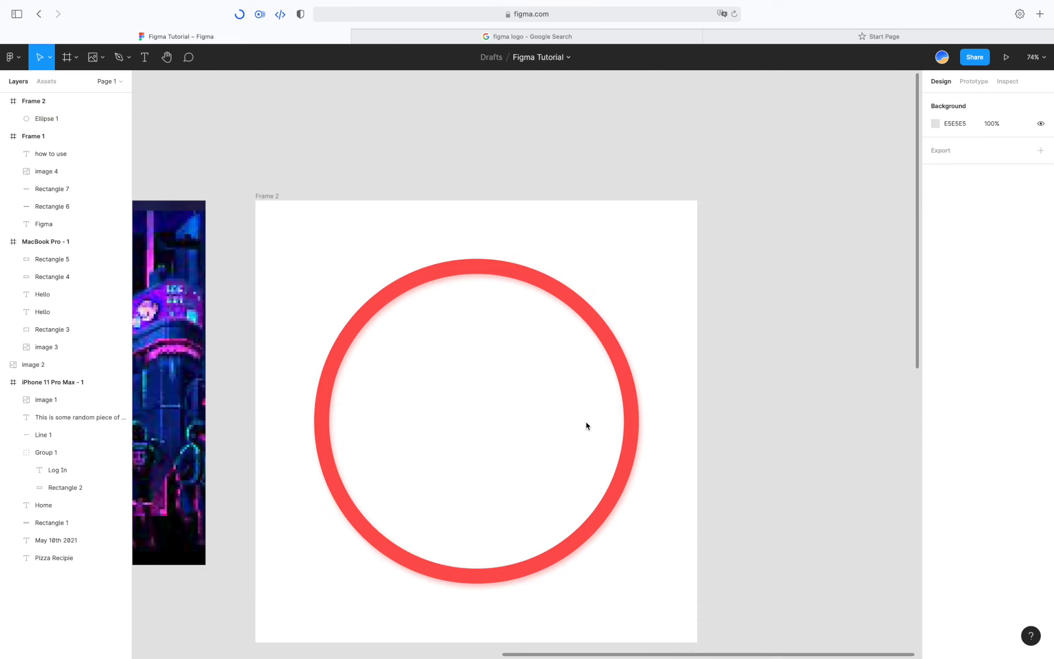
# Step: Duplicate the red ring and shrink the copy about its centre to about 670 × 670
pyautogui.click(632, 415)
pyautogui.press('super+d')
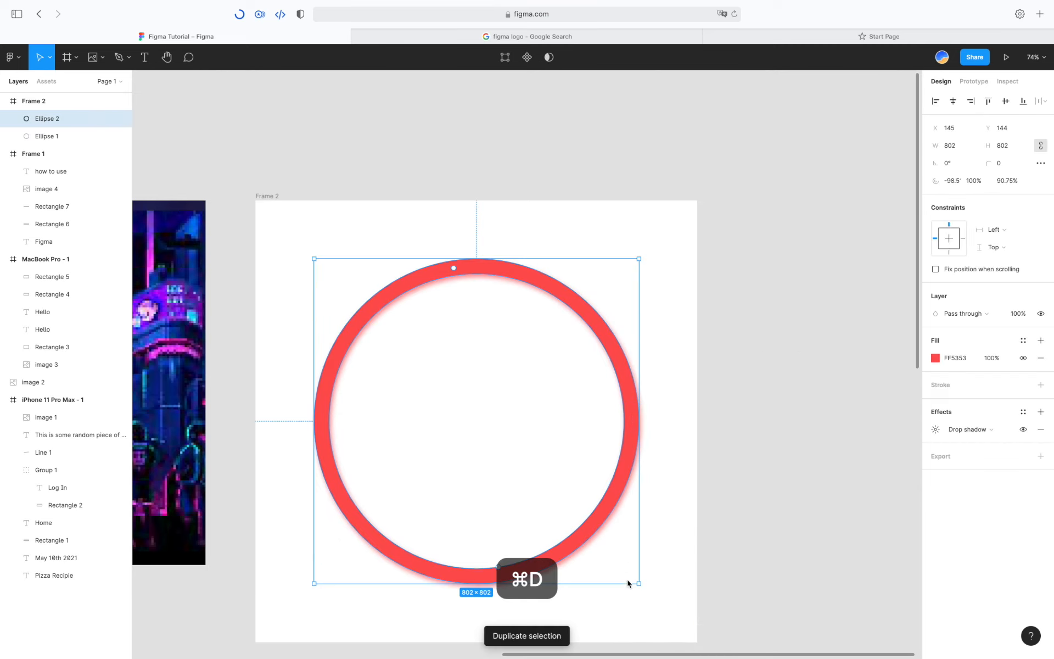
pyautogui.moveTo(638, 583); pyautogui.dragTo(610, 541)
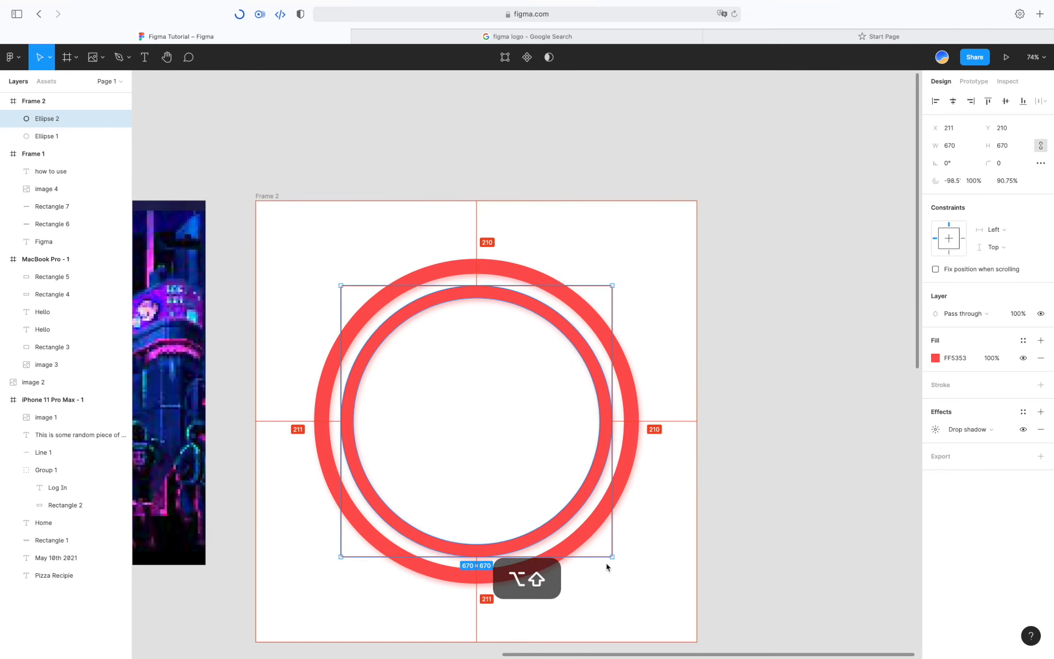
# Step: Fill the inner ring with dark brown 6F4E4E and thicken it to an inner ratio of about 43%
pyautogui.click(935, 357)
pyautogui.moveTo(878, 409); pyautogui.dragTo(833, 439)
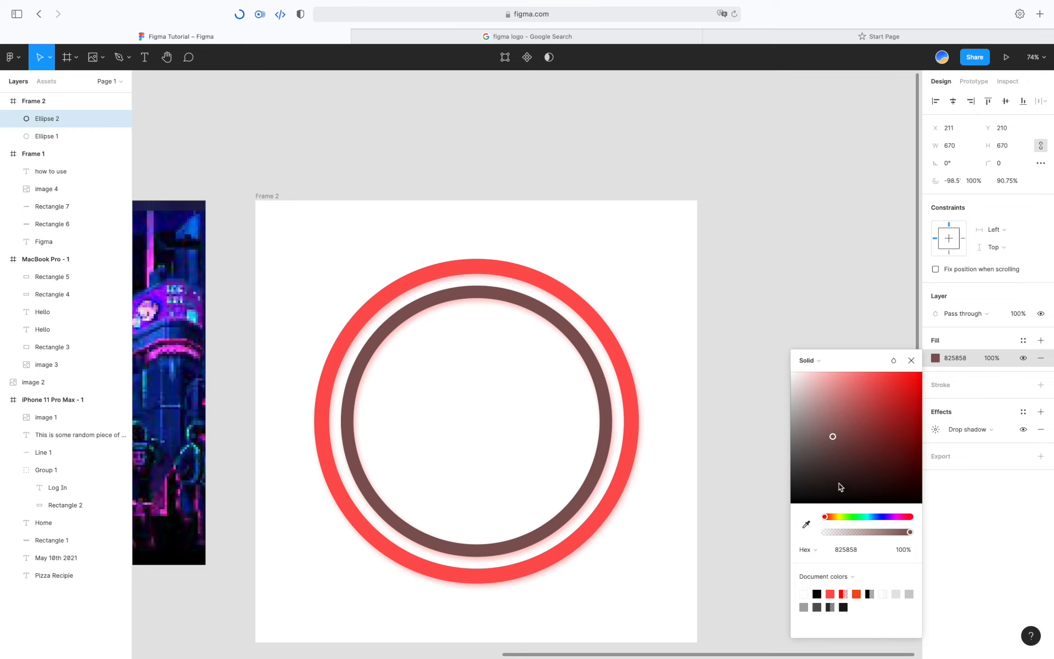
pyautogui.click(831, 446)
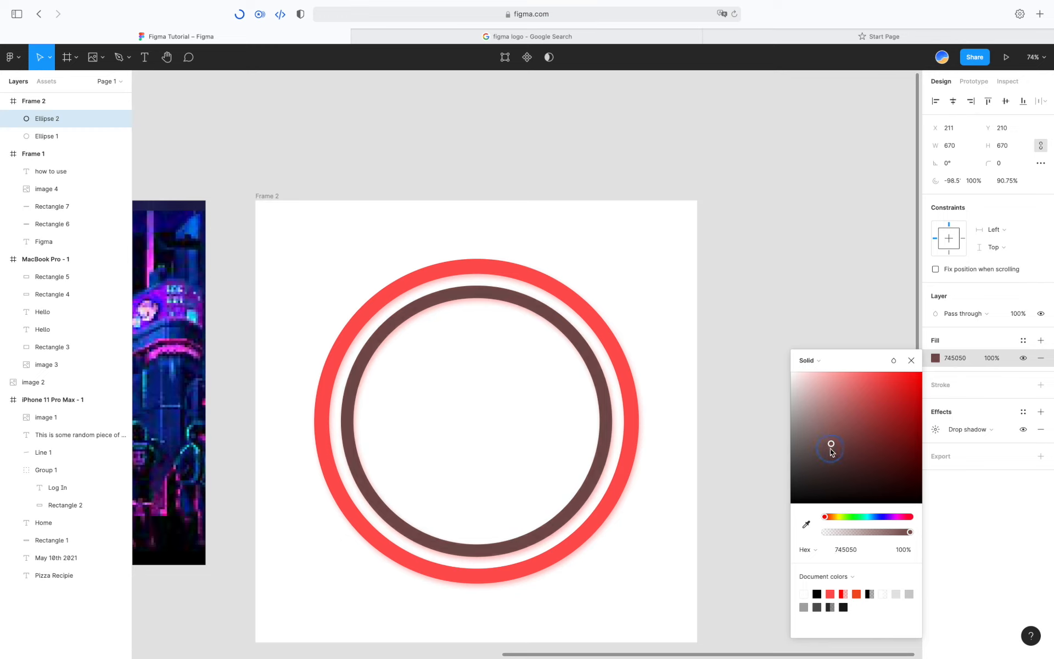
pyautogui.click(910, 360)
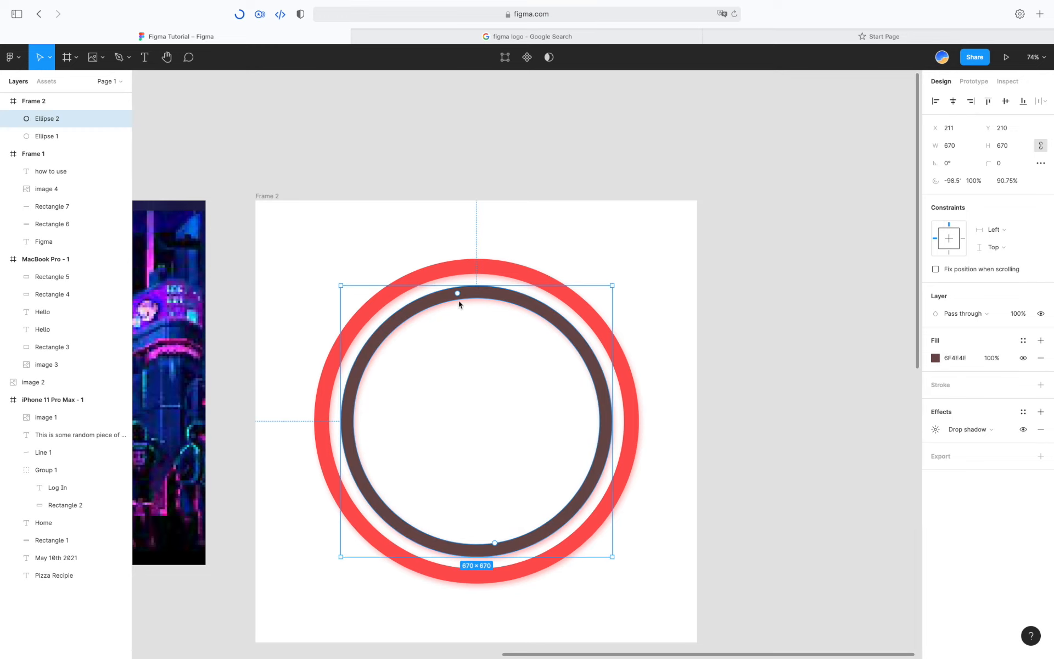
pyautogui.moveTo(496, 545); pyautogui.dragTo(486, 478)
pyautogui.click(652, 427)
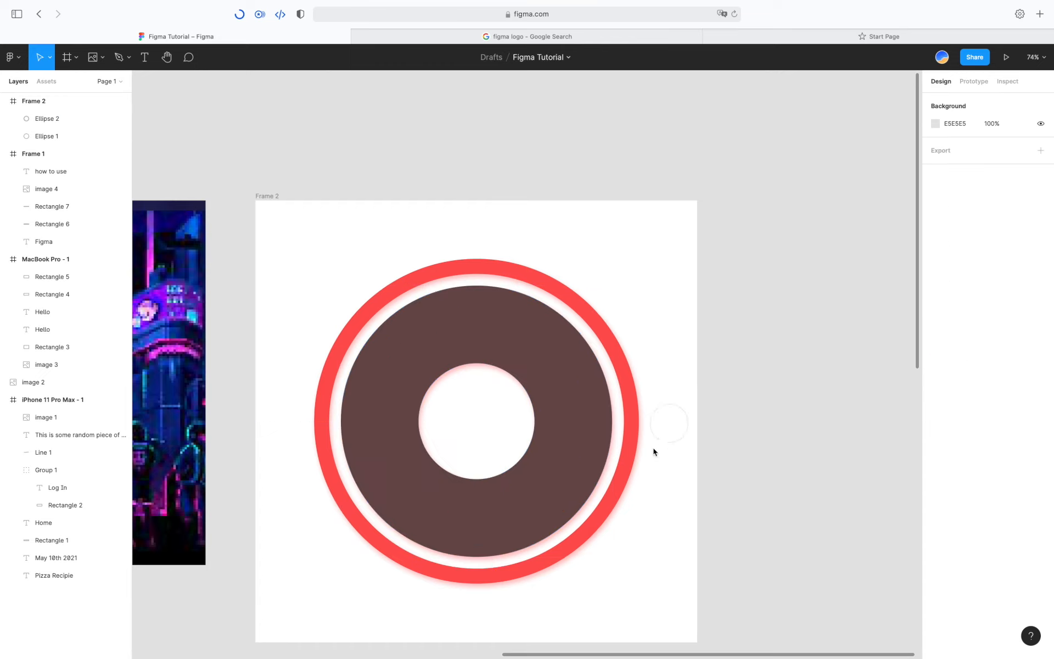
pyautogui.scroll(-3, 565, 532)
pyautogui.press('alt')
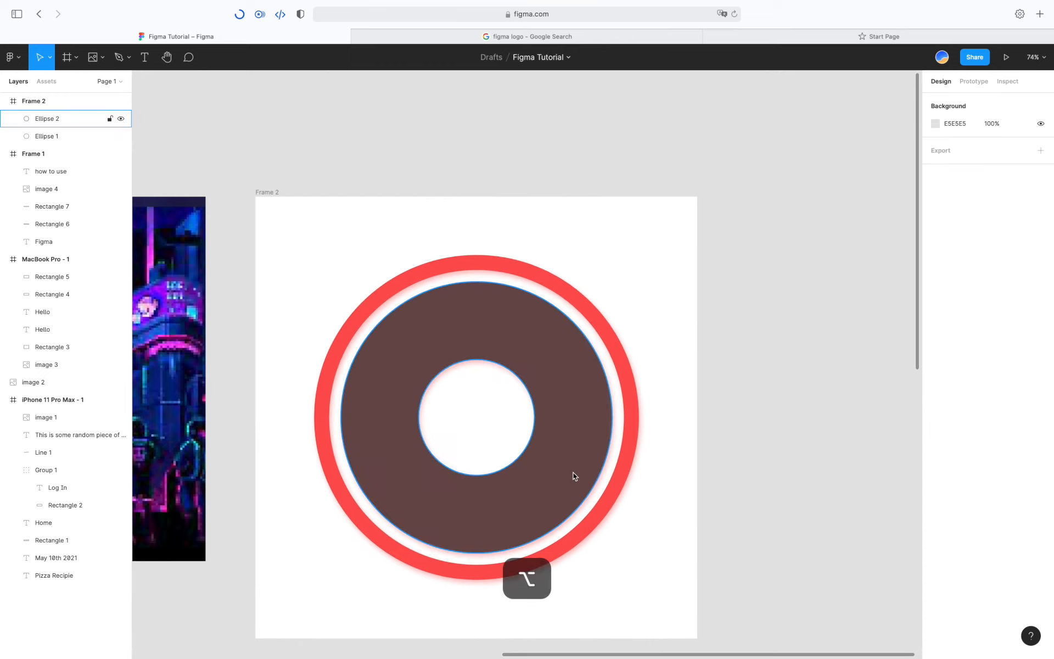
pyautogui.scroll(5, 573, 472)
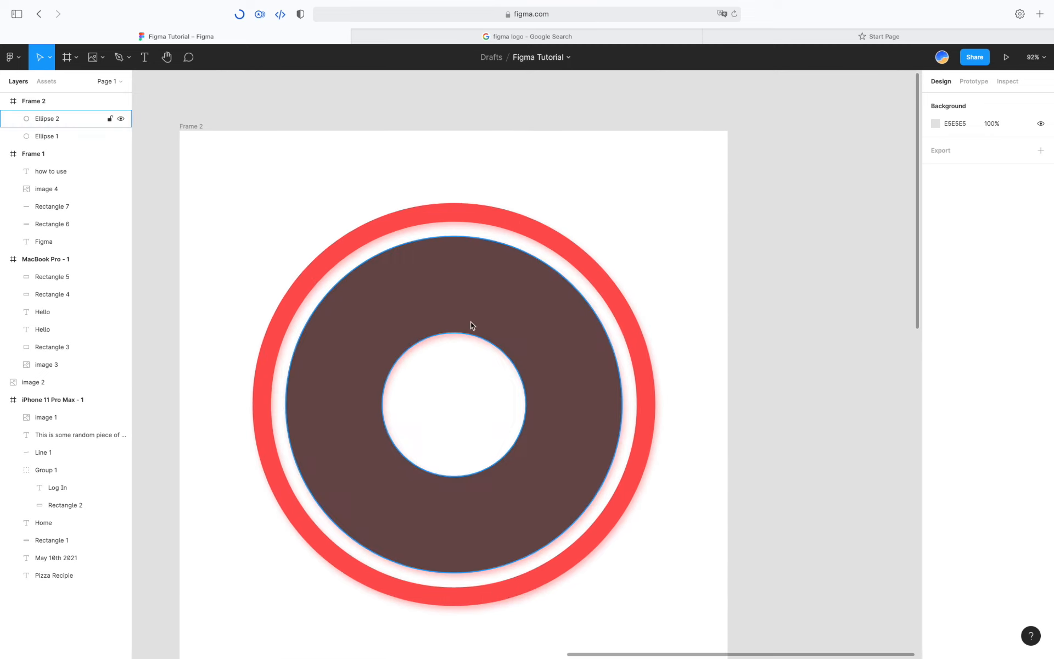
pyautogui.press('o')
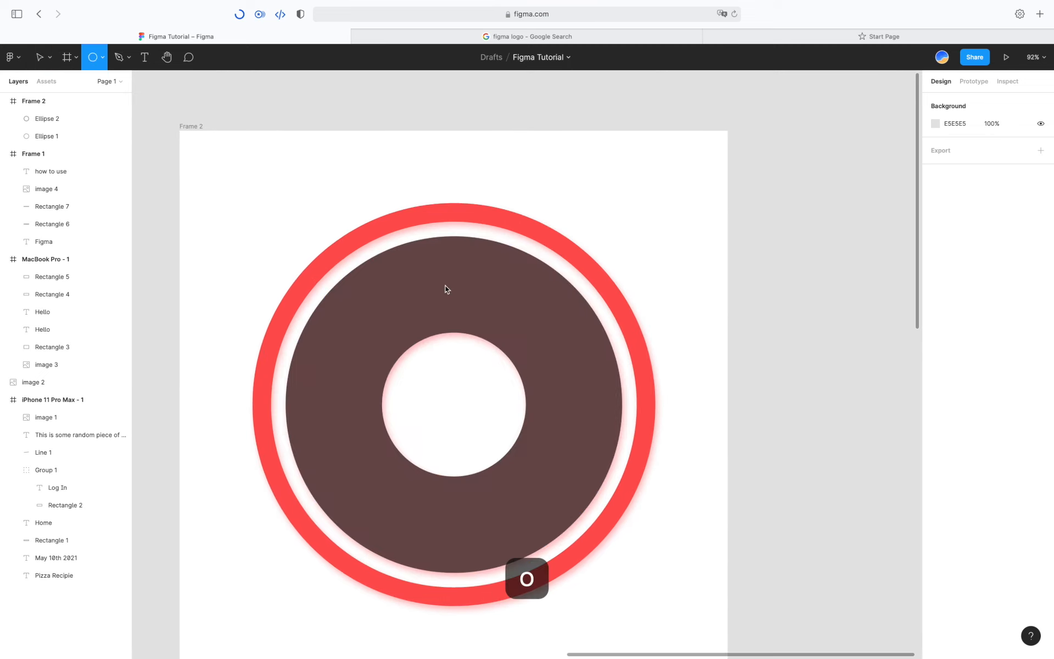
pyautogui.moveTo(446, 280); pyautogui.dragTo(510, 318)
pyautogui.press('super+z')
pyautogui.press('super+z')
pyautogui.press('super+z')
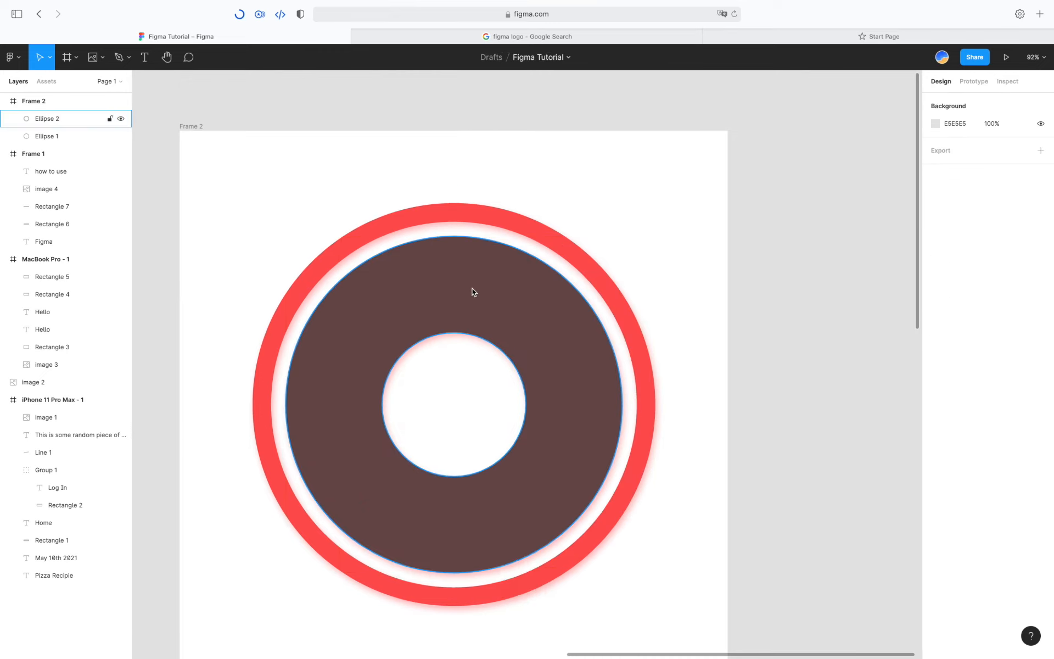
# Step: Draw a circle about 164 × 164, centred horizontally on the upper part of the brown ring
pyautogui.press('o')
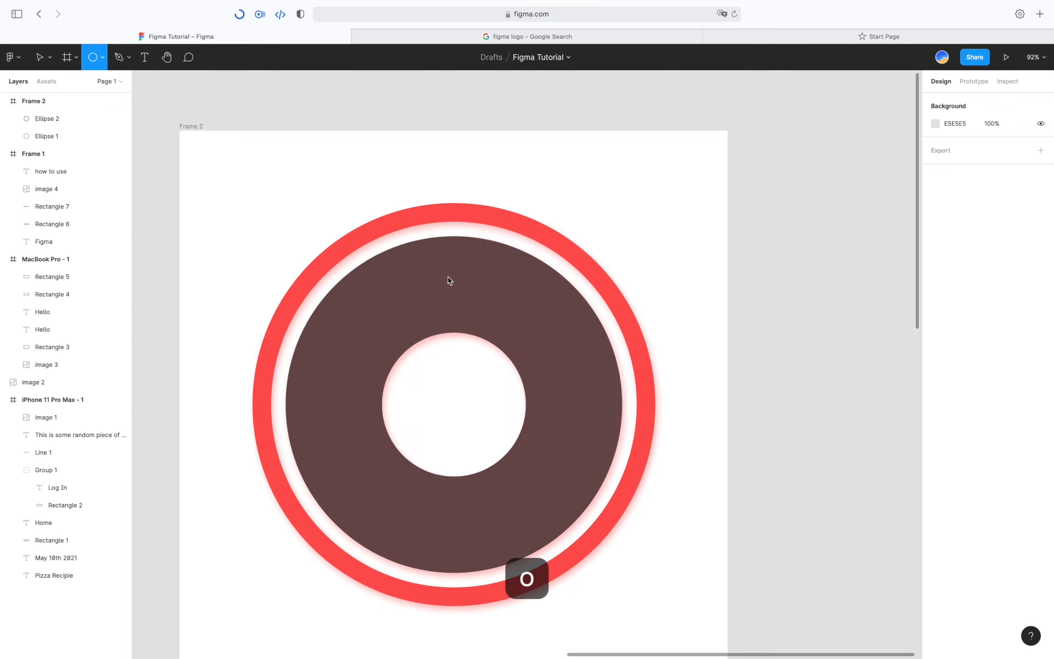
pyautogui.moveTo(443, 273)
pyautogui.mouseDown()
pyautogui.moveTo(501, 318)
pyautogui.moveTo(484, 306)
pyautogui.mouseUp()
pyautogui.moveTo(448, 277); pyautogui.dragTo(457, 289)
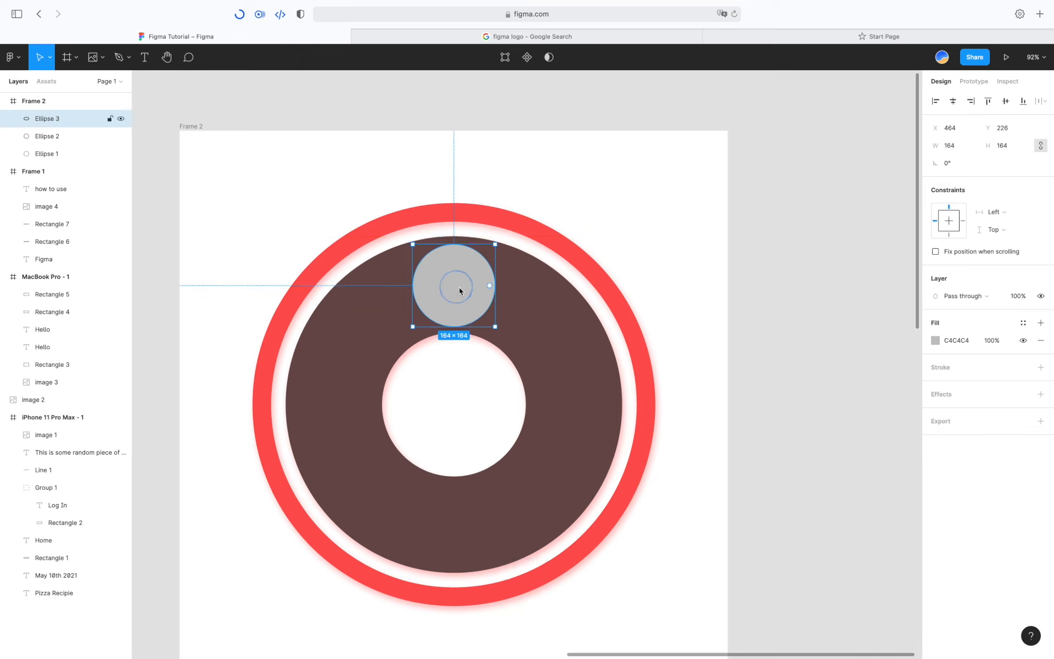
# Step: Fill the small circle with light orange-yellow F3CE86
pyautogui.click(935, 340)
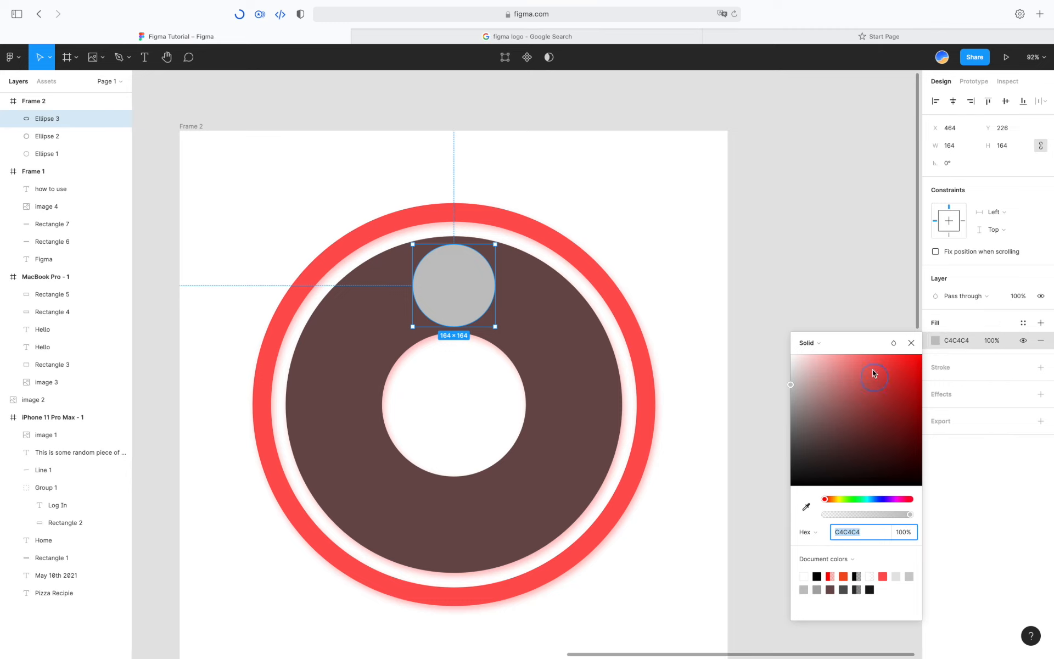
pyautogui.moveTo(874, 373); pyautogui.dragTo(868, 356)
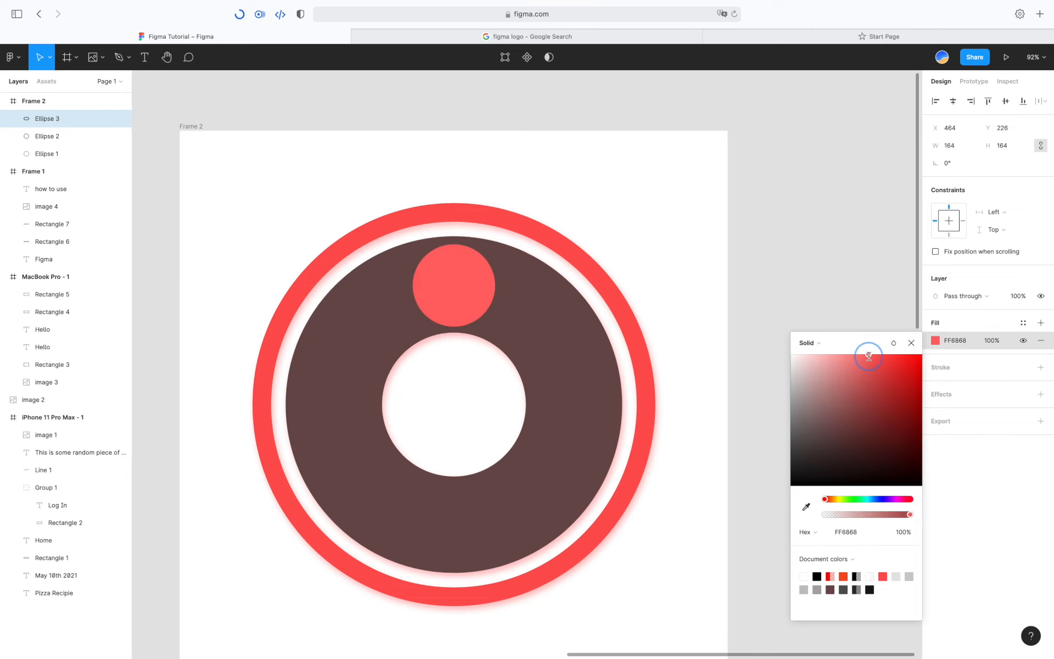
pyautogui.click(840, 500)
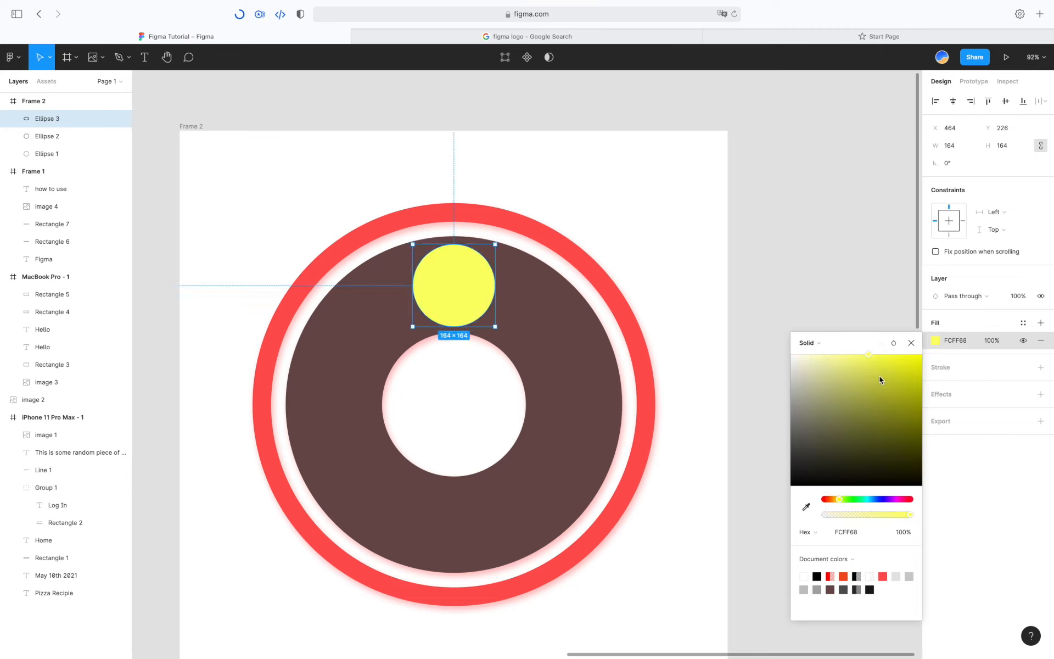
pyautogui.moveTo(879, 377); pyautogui.dragTo(850, 359)
pyautogui.click(833, 498)
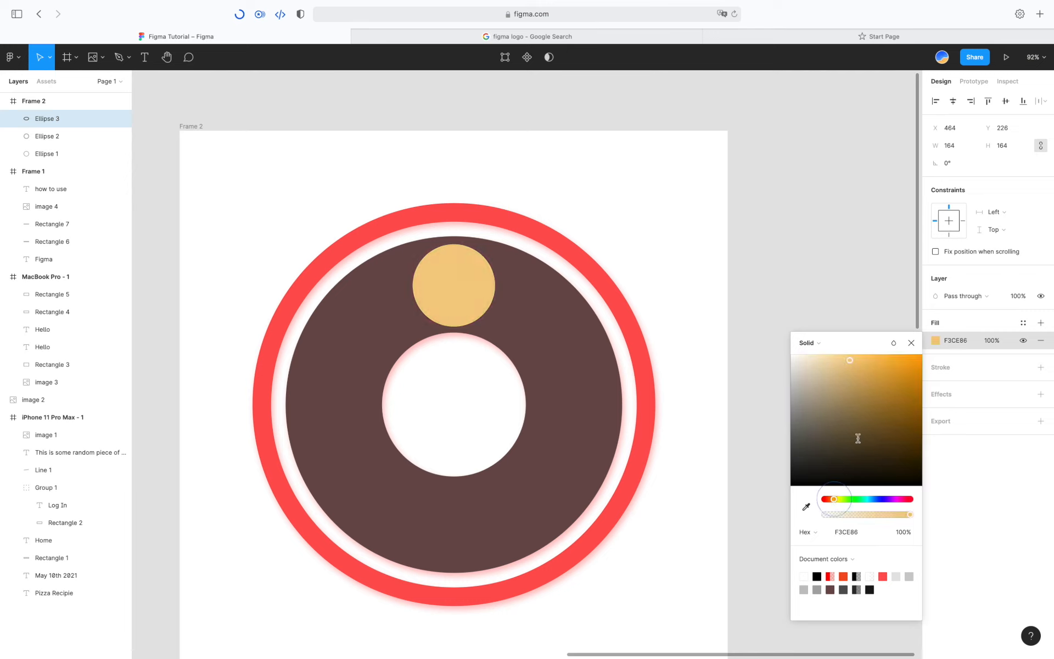
pyautogui.click(911, 342)
# Step: Select the dark brown ring together with the small orange-yellow circle on its upper part
pyautogui.rightClick(491, 321)
pyautogui.click(513, 314)
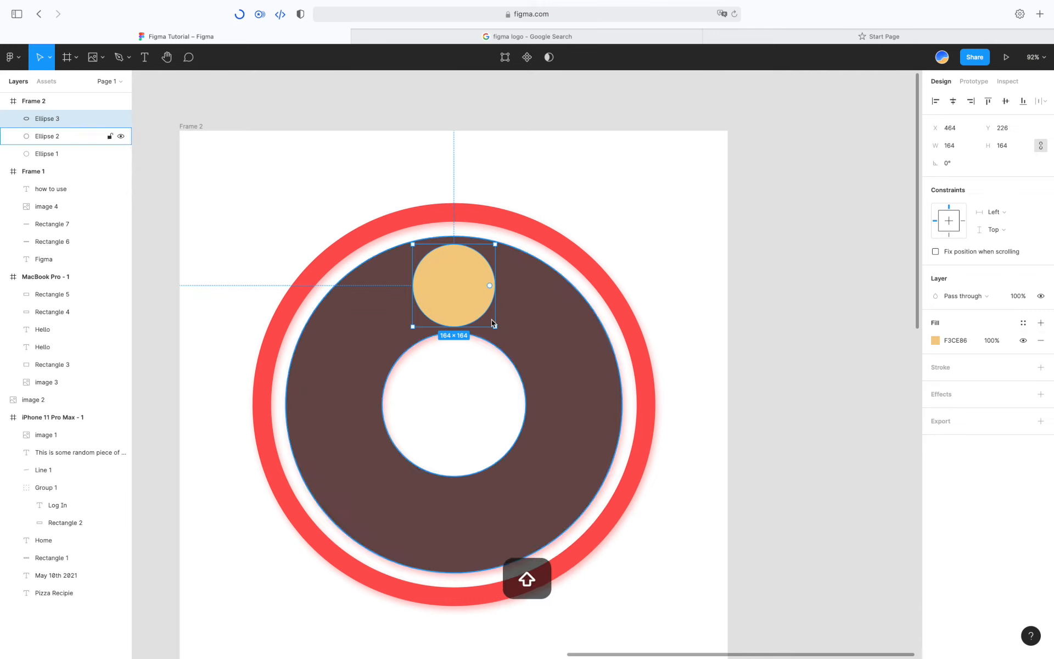
pyautogui.press('alt')
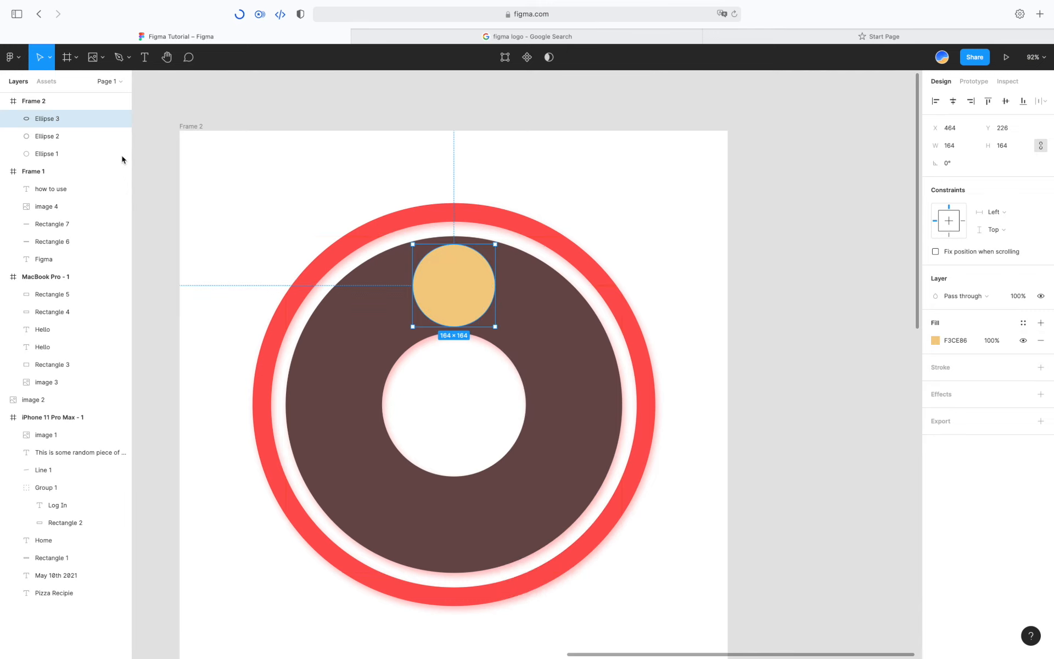
pyautogui.click(57, 135)
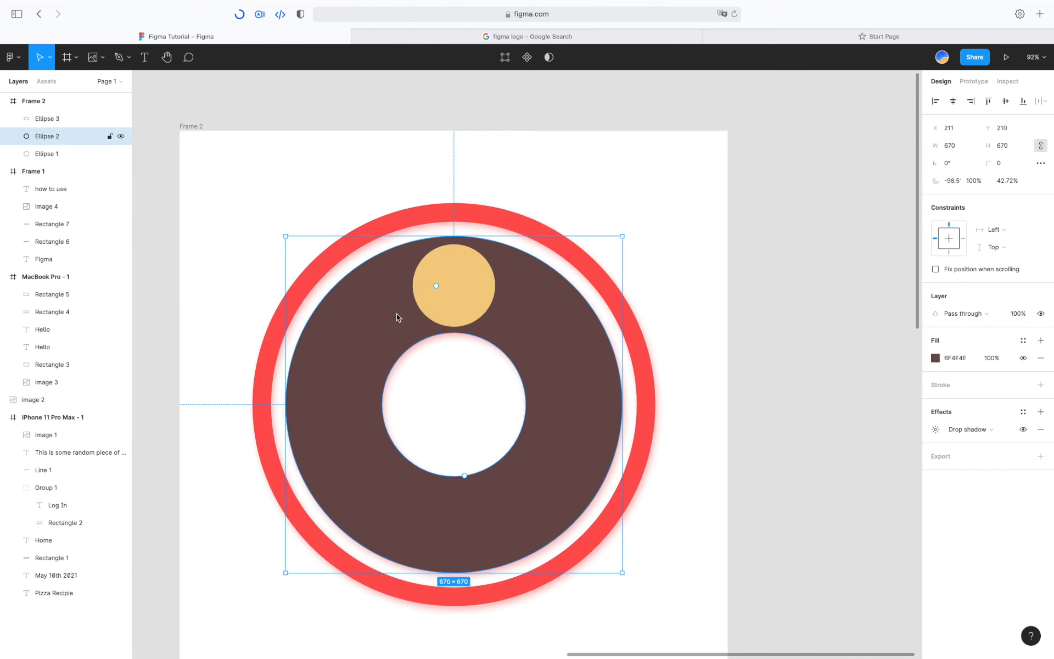
pyautogui.keyDown('shift'); pyautogui.click(474, 295); pyautogui.keyUp('shift')
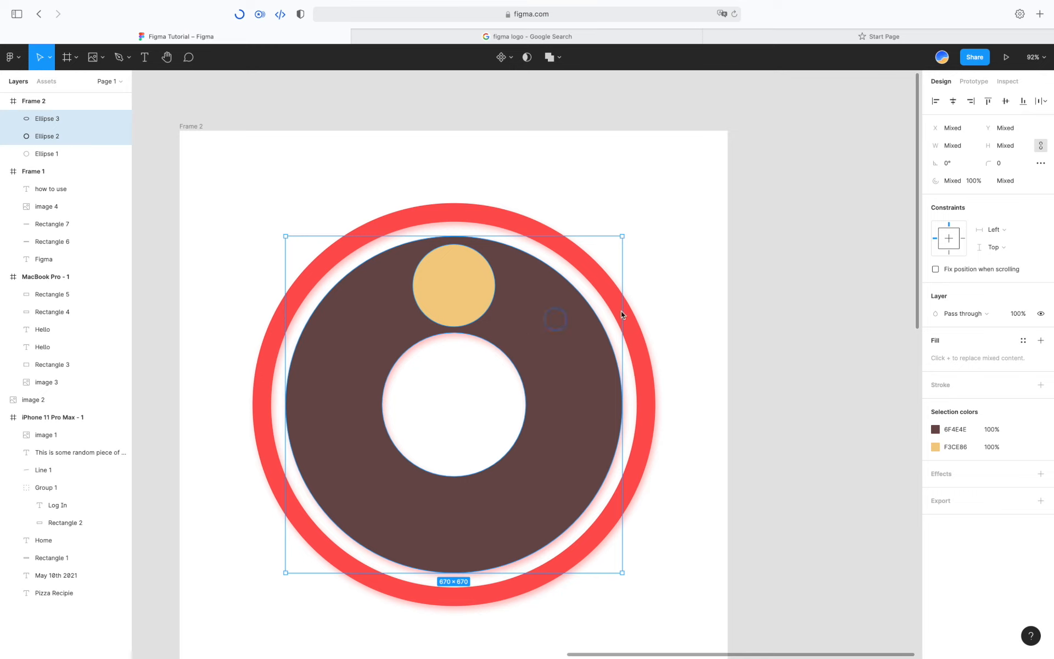
pyautogui.moveTo(621, 311); pyautogui.dragTo(725, 287)
pyautogui.press('super+z')
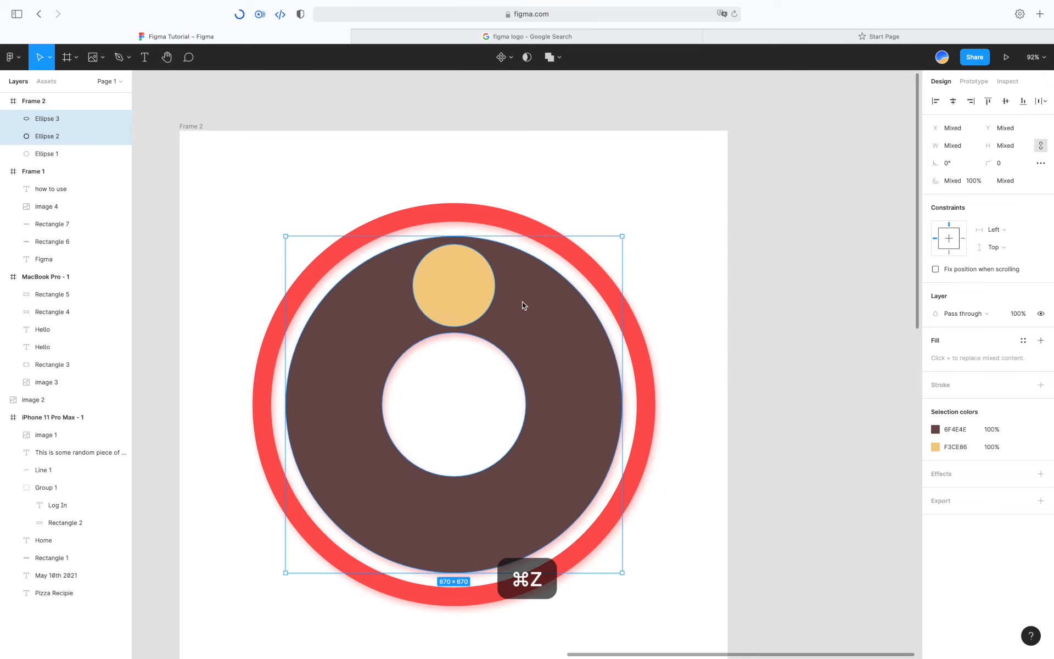
# Step: Try the Intersect and Exclude boolean operations on the brown ring and small circle, undoing each attempt
pyautogui.click(560, 59)
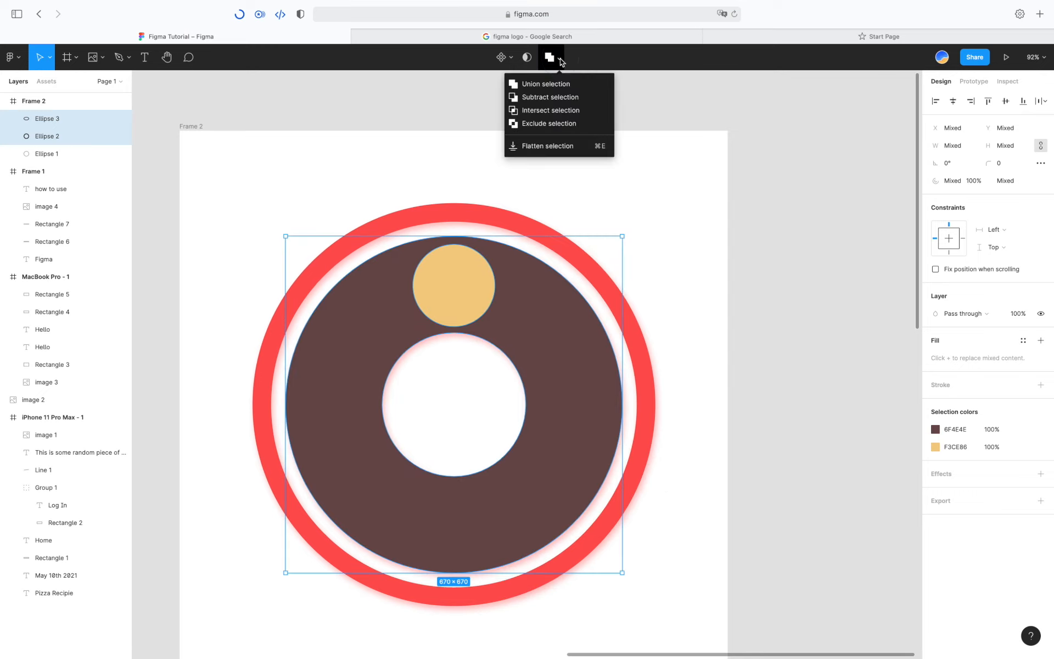
pyautogui.click(534, 112)
pyautogui.press('super+z')
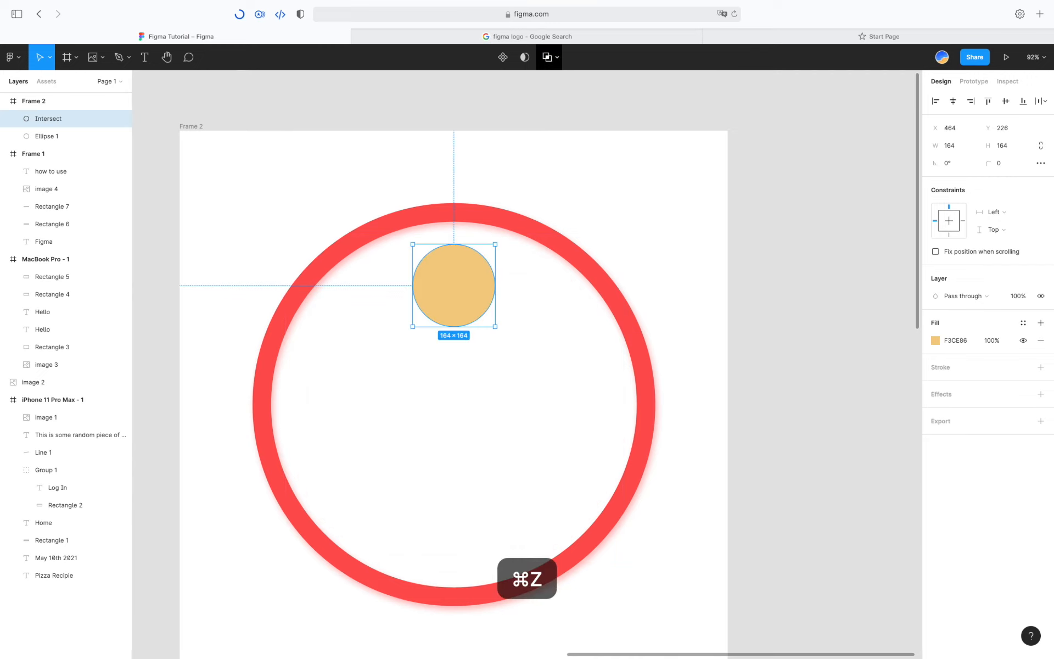
pyautogui.click(557, 57)
pyautogui.click(553, 123)
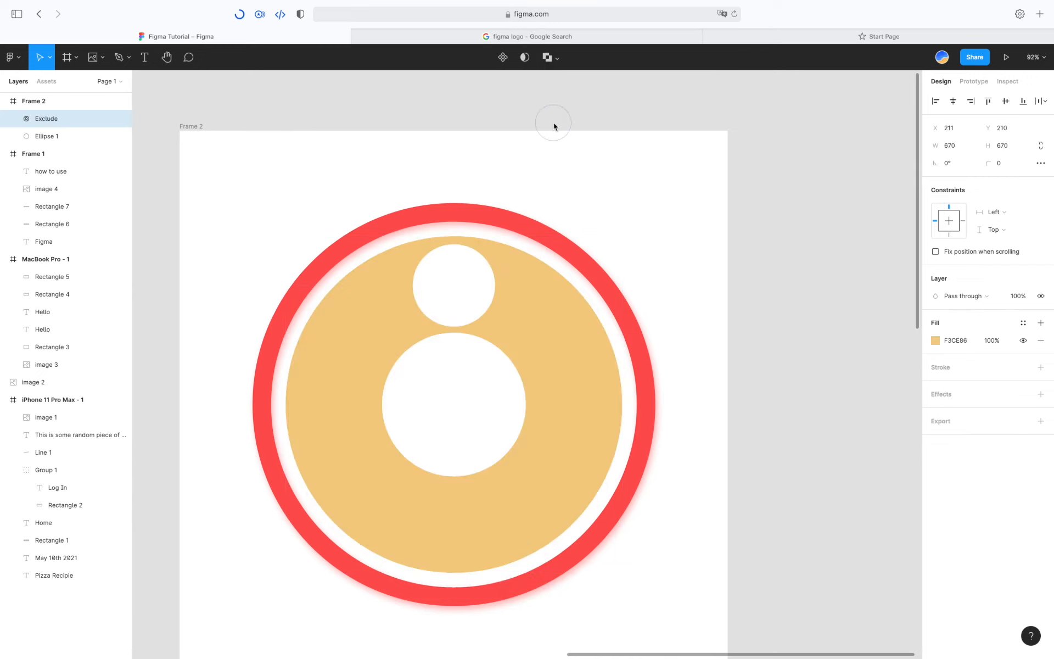
pyautogui.press('super+z')
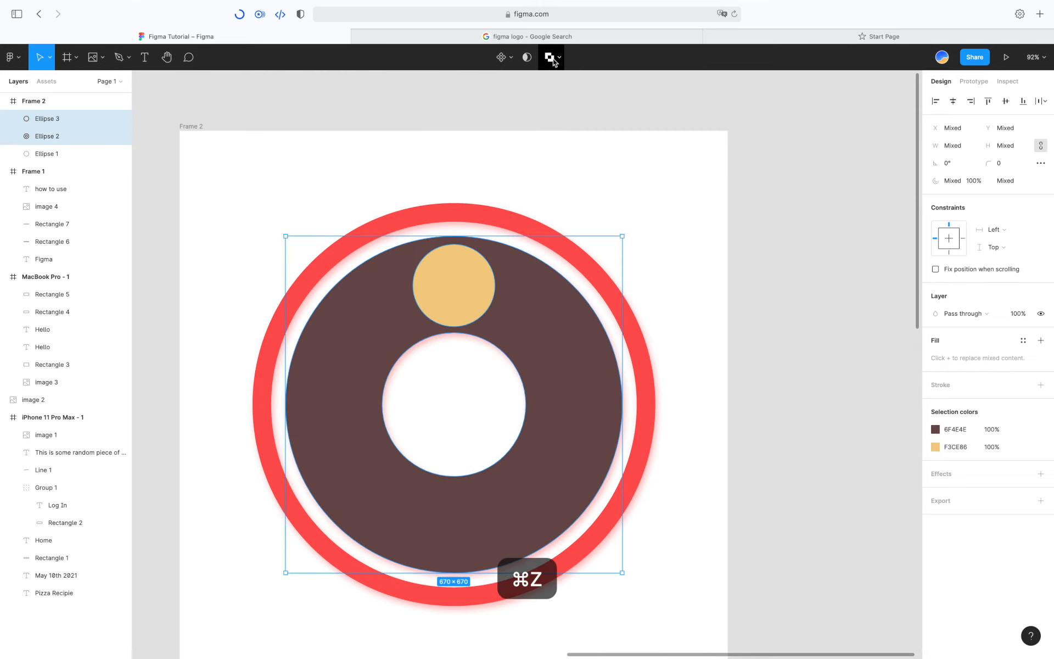
pyautogui.click(547, 57)
pyautogui.press('super+z')
# Step: Subtract the small circle from the dark brown ring to cut a round hole through it
pyautogui.click(557, 57)
pyautogui.click(517, 100)
pyautogui.click(484, 129)
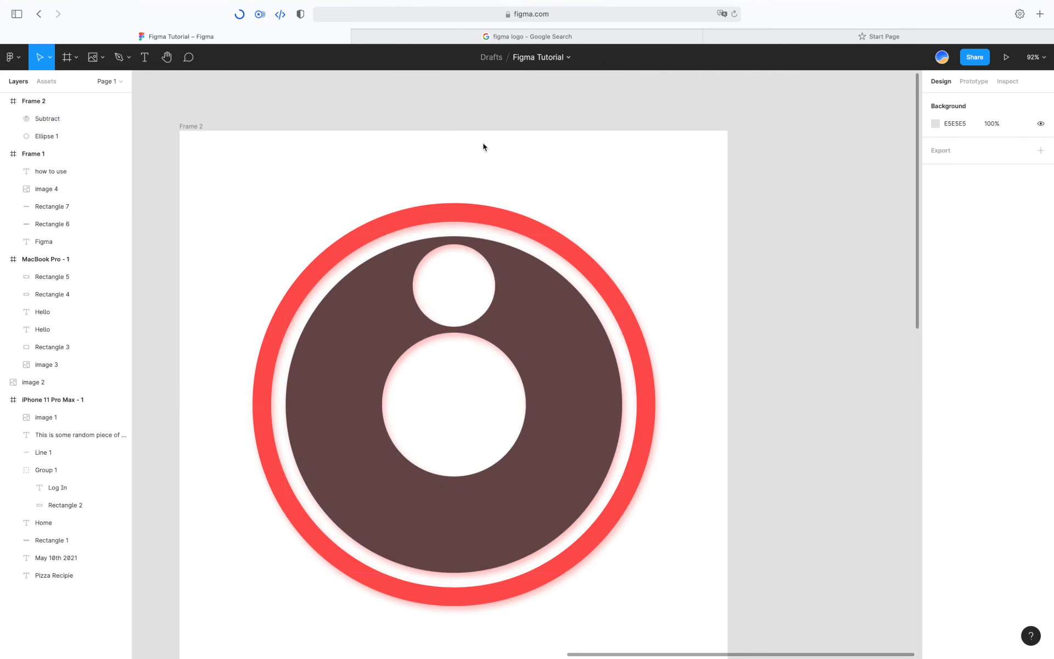
# Step: Recolour the cut ring's drop shadow to brown 6E4E4E at 35% opacity
pyautogui.click(525, 329)
pyautogui.click(935, 412)
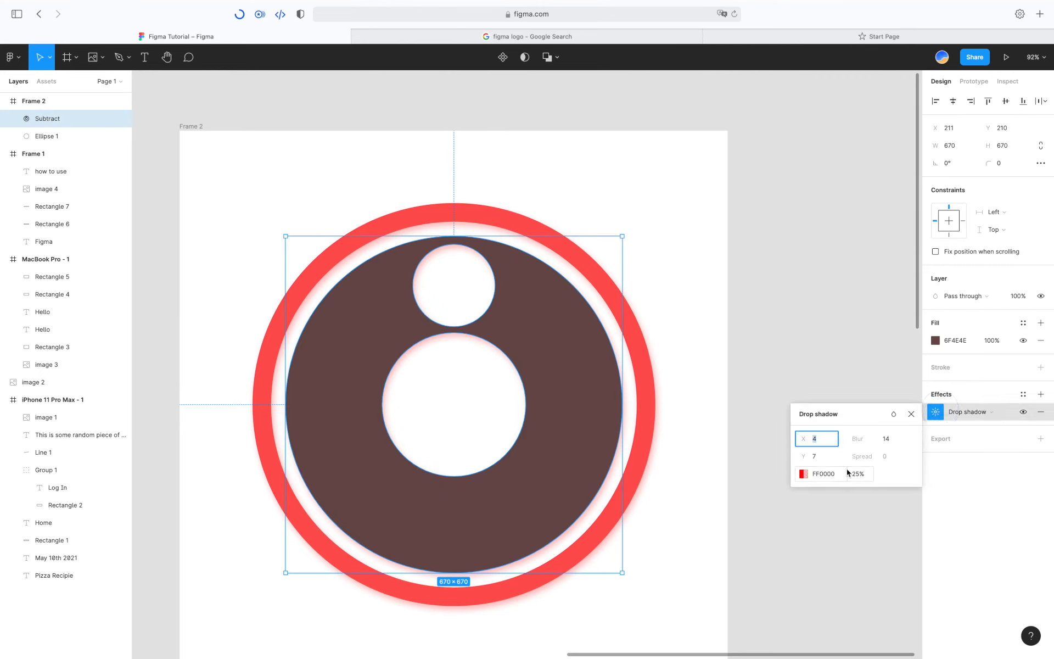
pyautogui.click(801, 474)
pyautogui.click(674, 536)
pyautogui.click(569, 494)
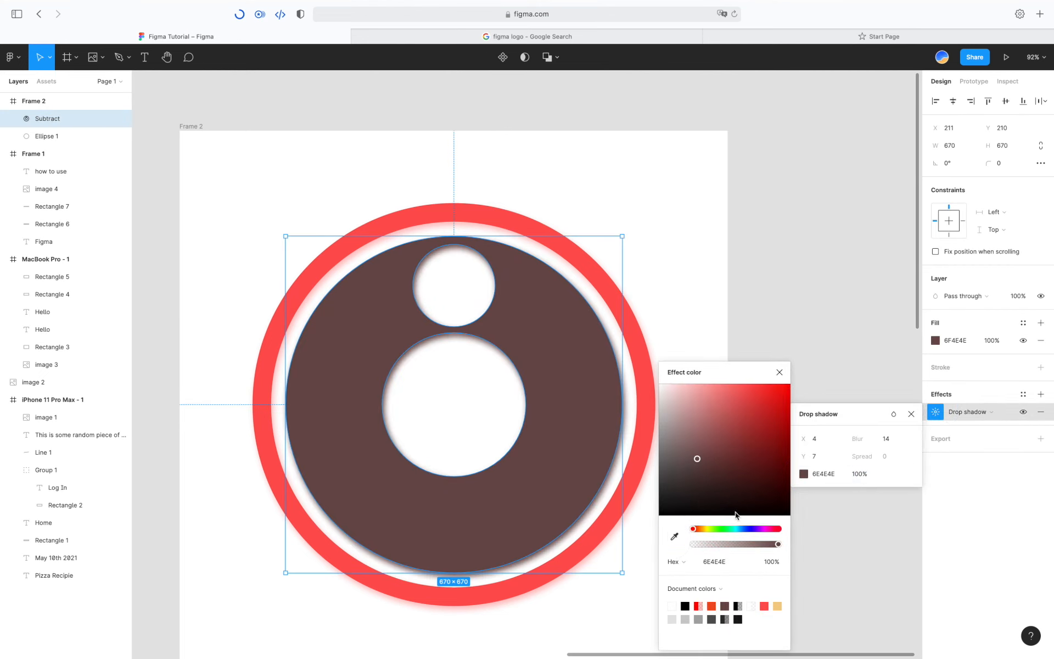
pyautogui.moveTo(736, 546)
pyautogui.mouseDown()
pyautogui.moveTo(713, 543)
pyautogui.moveTo(723, 544)
pyautogui.mouseUp()
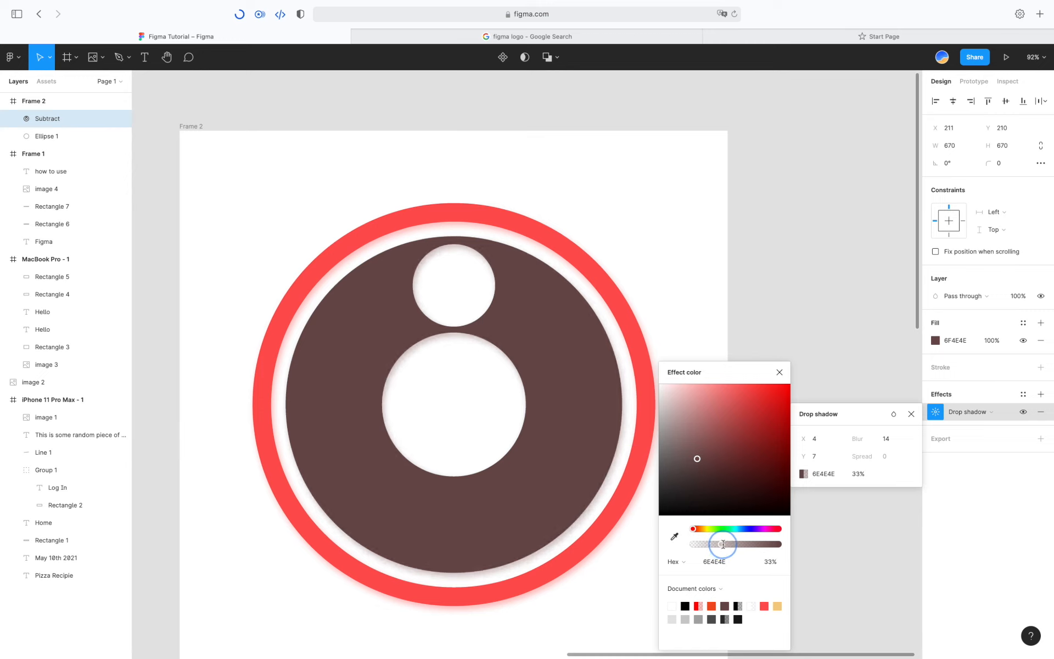
pyautogui.click(779, 372)
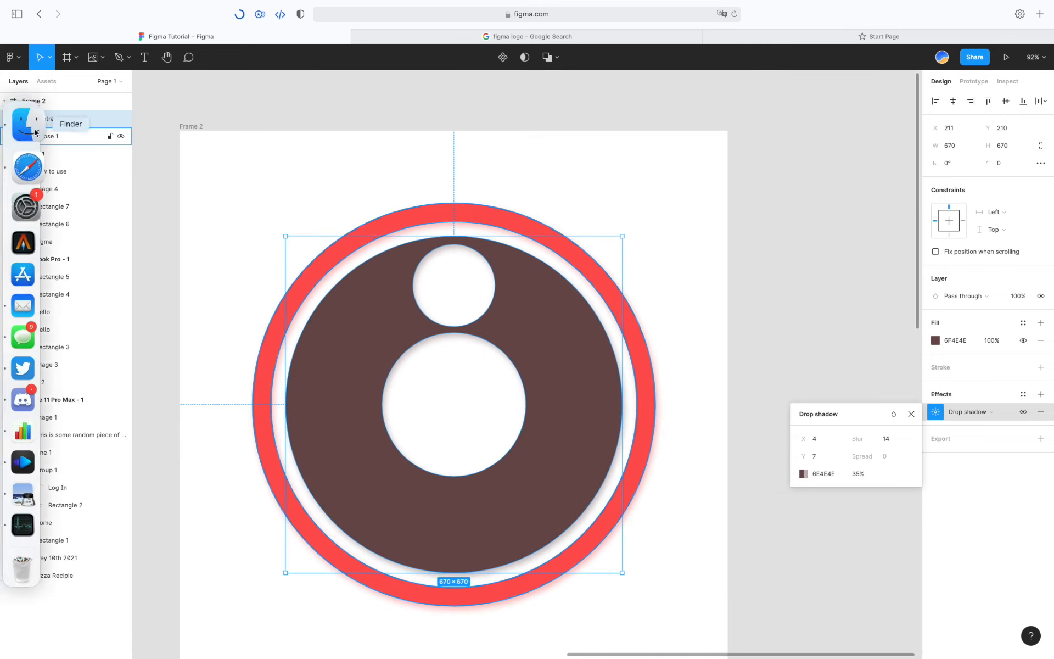
# Step: Shrink the circular cut-out inside the subtract shape to 120 × 120 and spread duplicates of it around the brown ring
pyautogui.click(14, 118)
pyautogui.click(61, 139)
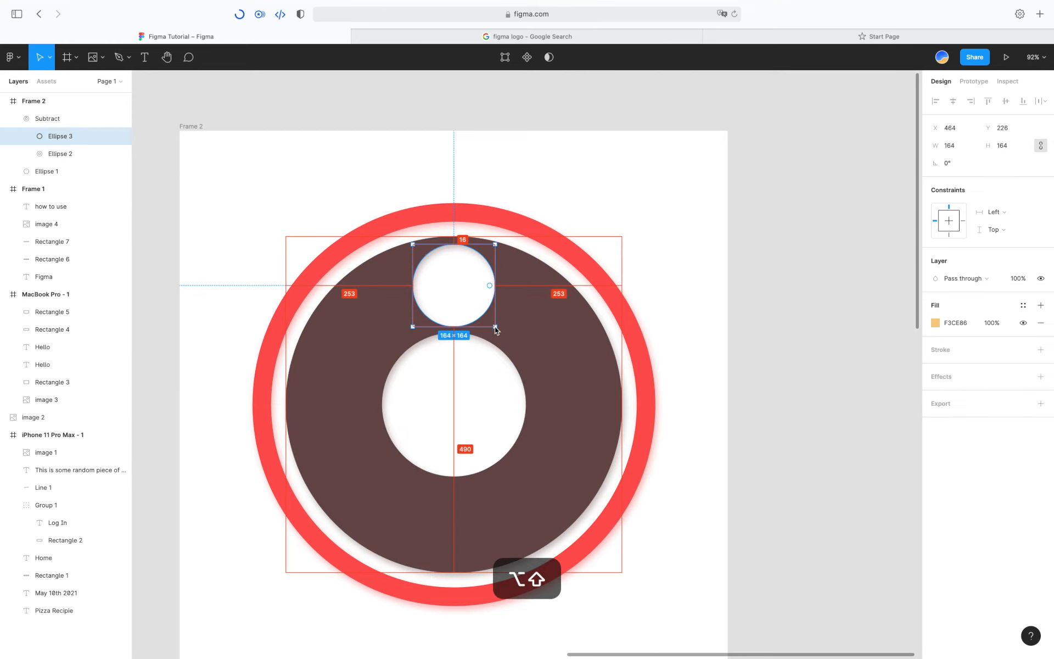
pyautogui.moveTo(494, 326); pyautogui.dragTo(583, 374)
pyautogui.press('super+d')
pyautogui.press('super+d')
pyautogui.press('super+d')
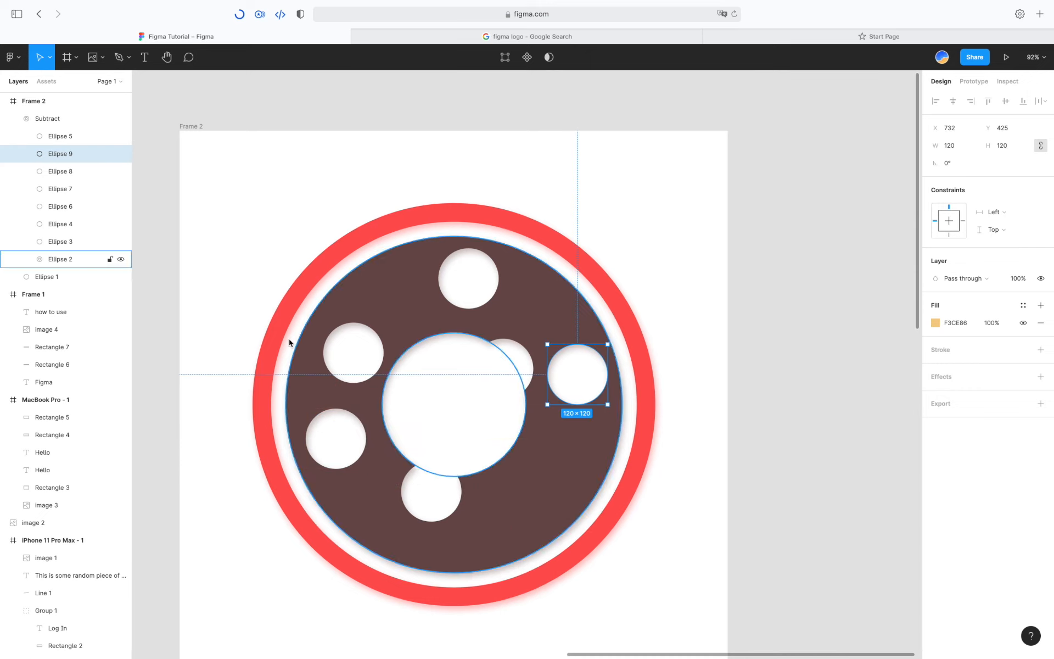
pyautogui.click(552, 190)
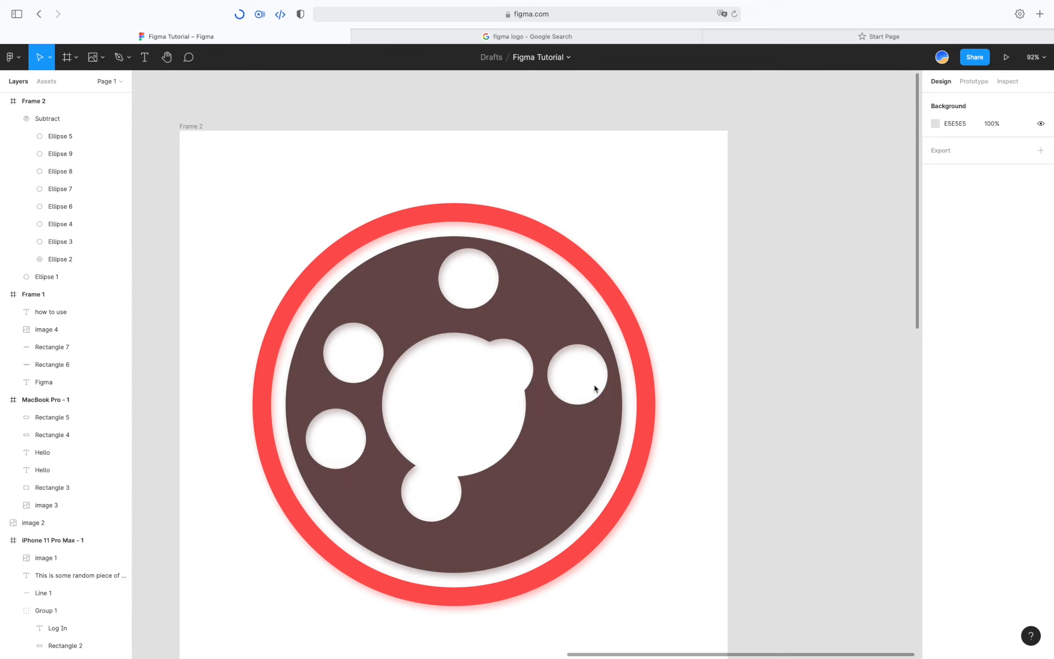
# Step: Add a second effect to the perforated brown ring and make it an inner shadow
pyautogui.click(599, 438)
pyautogui.scroll(5, 587, 532)
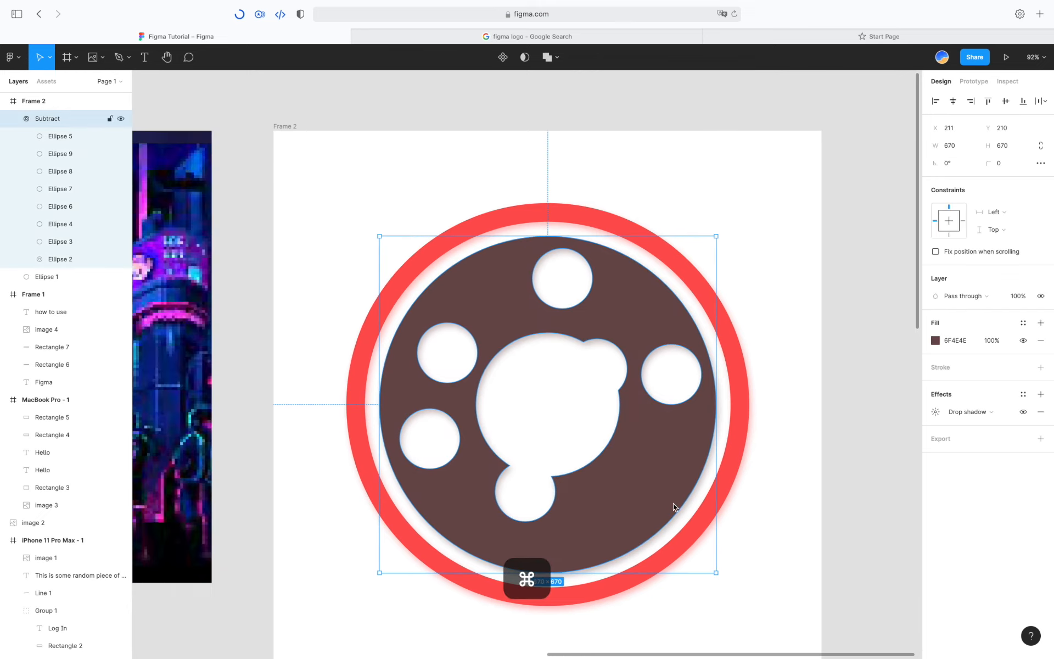
pyautogui.scroll(3, 688, 501)
pyautogui.scroll(-6, 795, 453)
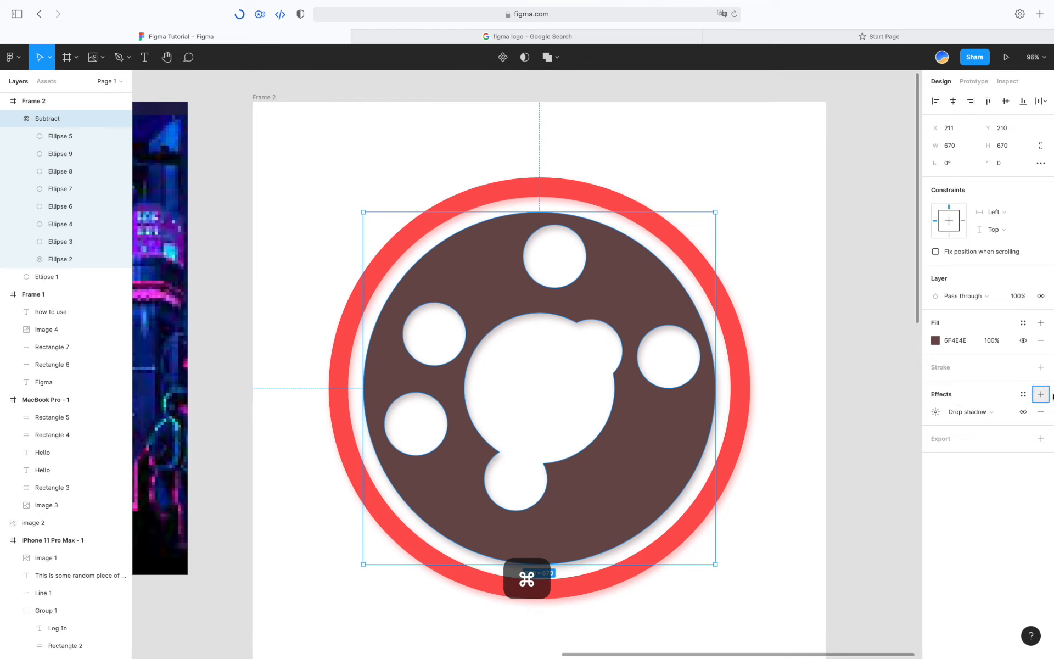
pyautogui.click(1046, 394)
pyautogui.click(967, 412)
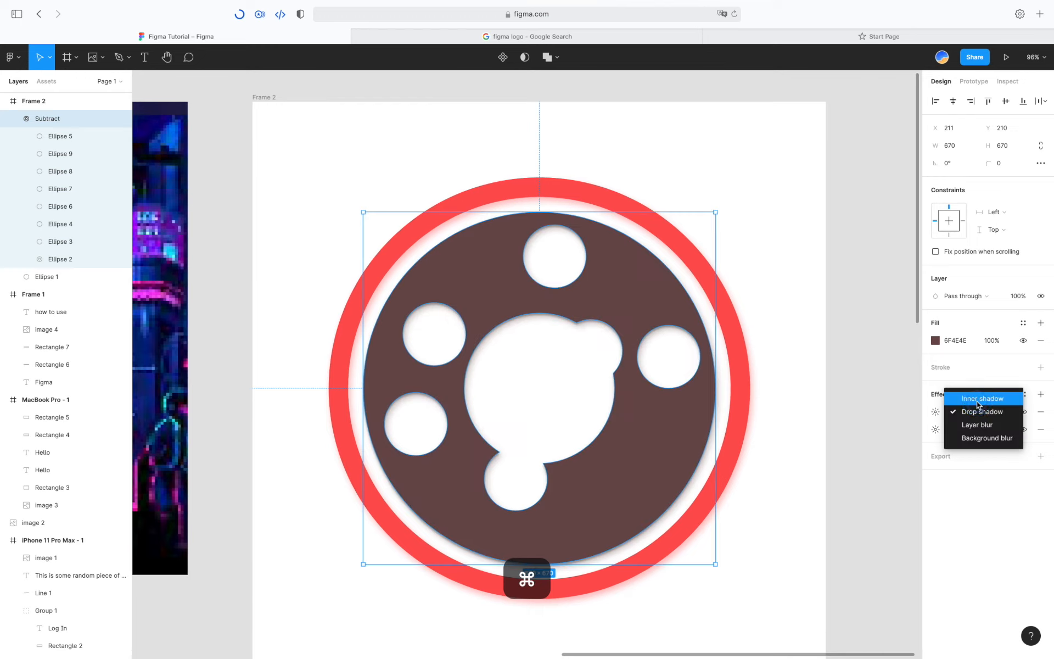
pyautogui.click(976, 399)
# Step: Offset the ring's inner shadow upward and leftward, keeping its blur at 4
pyautogui.click(938, 413)
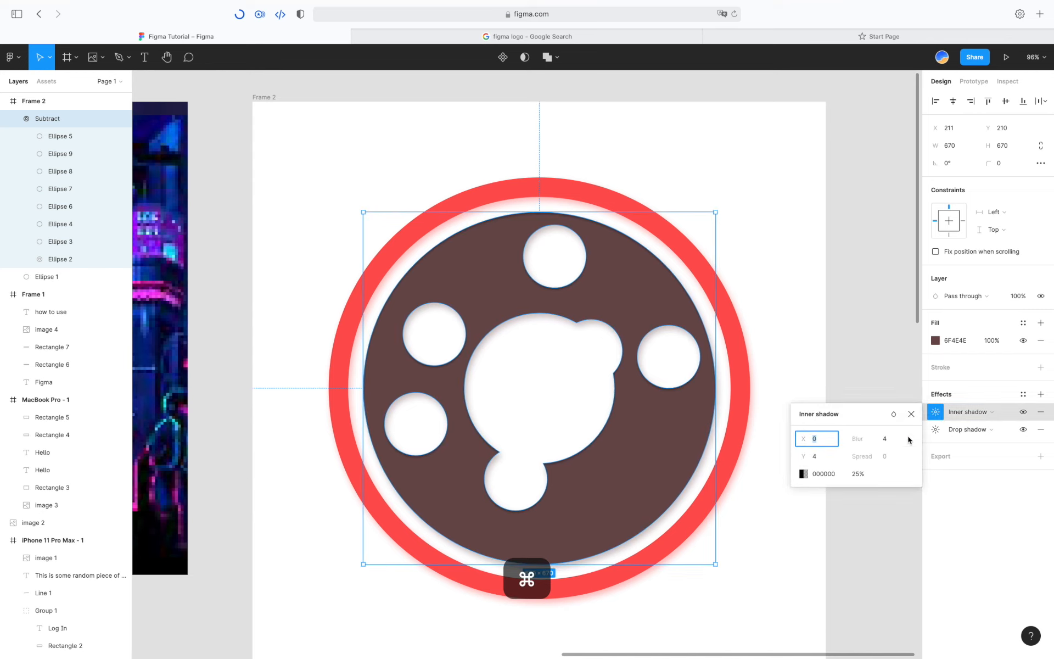
pyautogui.click(869, 439)
pyautogui.moveTo(870, 439); pyautogui.dragTo(867, 439)
pyautogui.moveTo(805, 455); pyautogui.dragTo(794, 456)
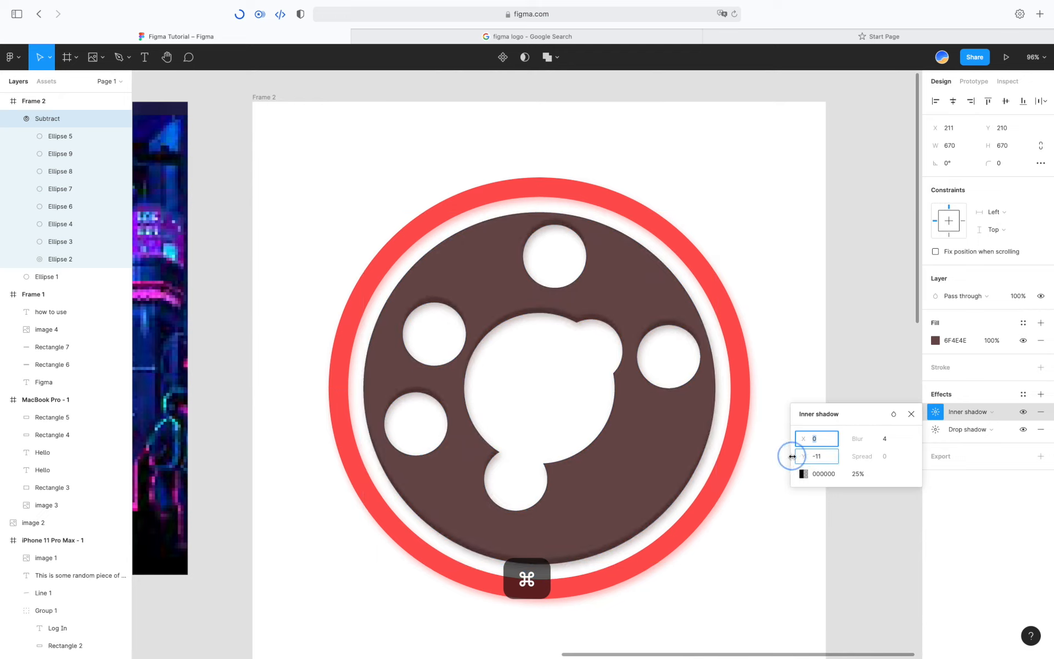
pyautogui.moveTo(791, 456); pyautogui.dragTo(793, 456)
# Step: Add another inner shadow to the brown ring in white FFFFFF at 25% opacity
pyautogui.click(1040, 394)
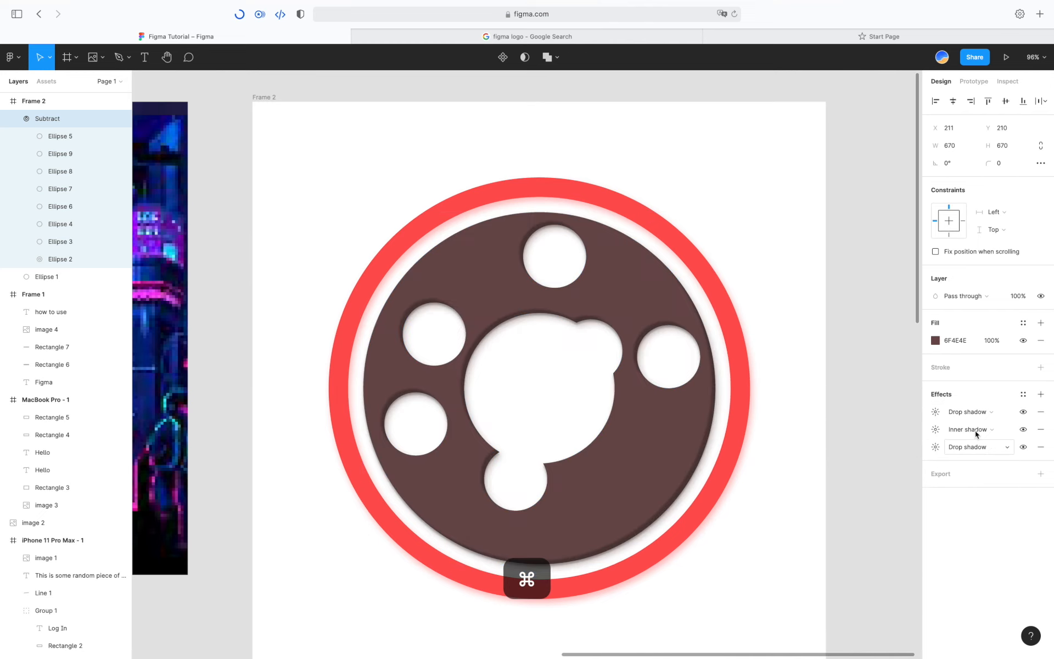
pyautogui.click(973, 415)
pyautogui.click(974, 409)
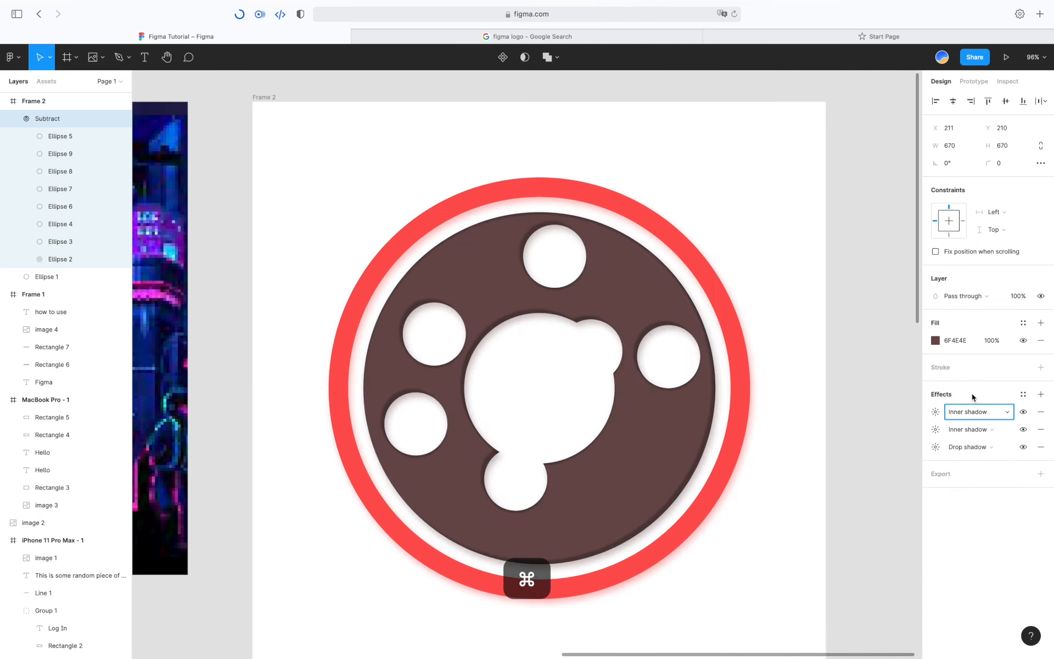
pyautogui.click(935, 412)
pyautogui.click(804, 473)
pyautogui.moveTo(759, 462); pyautogui.dragTo(574, 262)
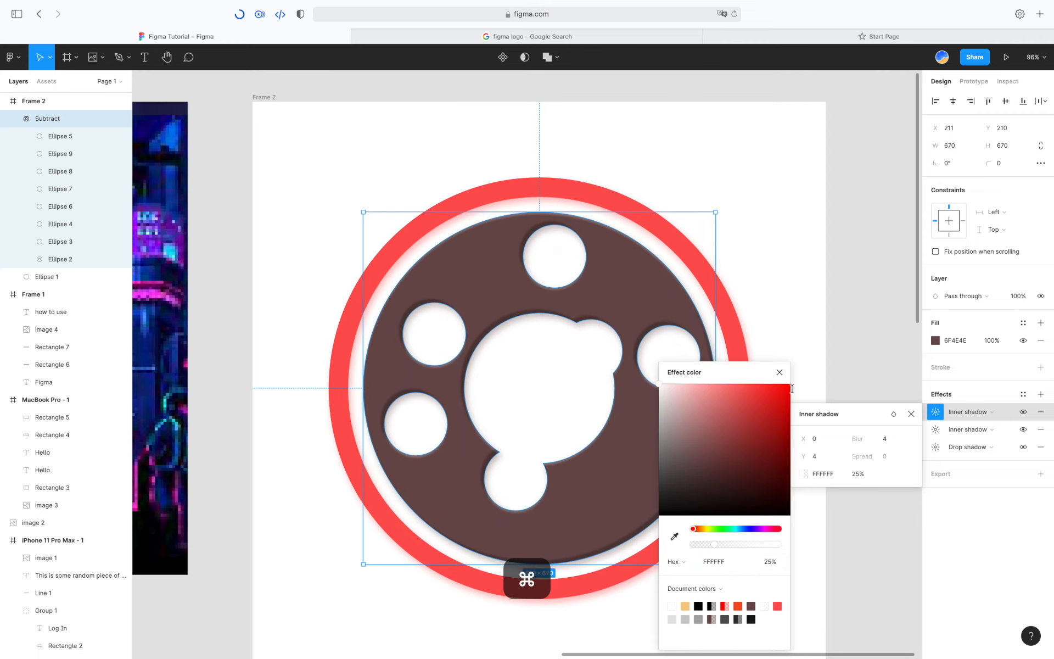
pyautogui.click(778, 372)
pyautogui.click(776, 356)
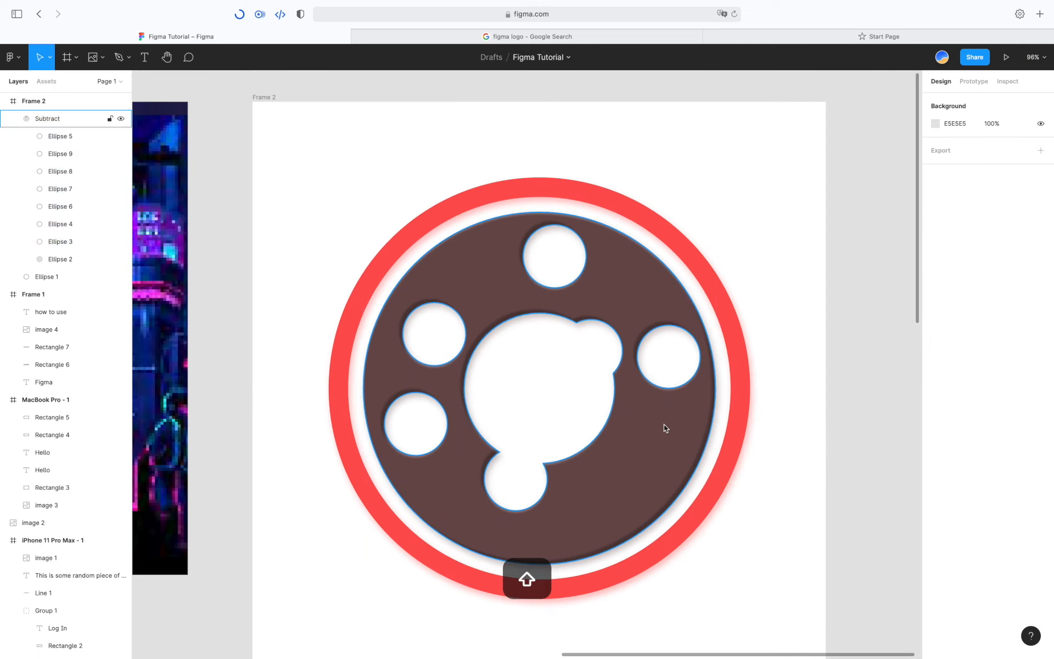
# Step: Add a linear gradient fill over the ring's brown fill, with its white FFFFFF starting stop at 29% opacity
pyautogui.hscroll(-1, 663, 424)
pyautogui.scroll(3, 679, 426)
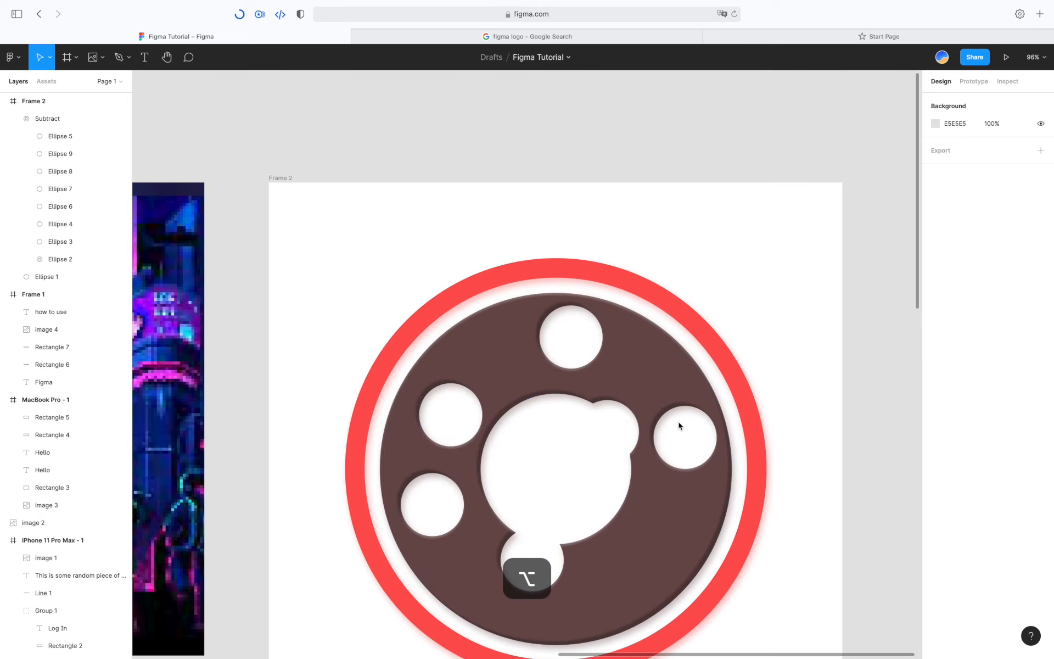
pyautogui.click(647, 360)
pyautogui.click(1041, 323)
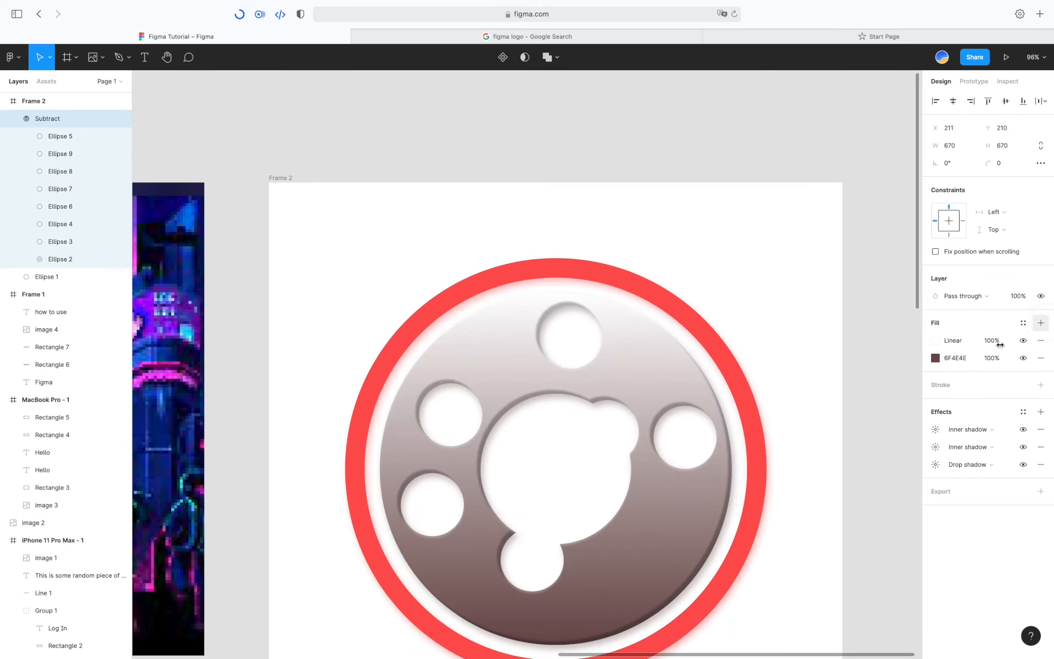
pyautogui.click(934, 340)
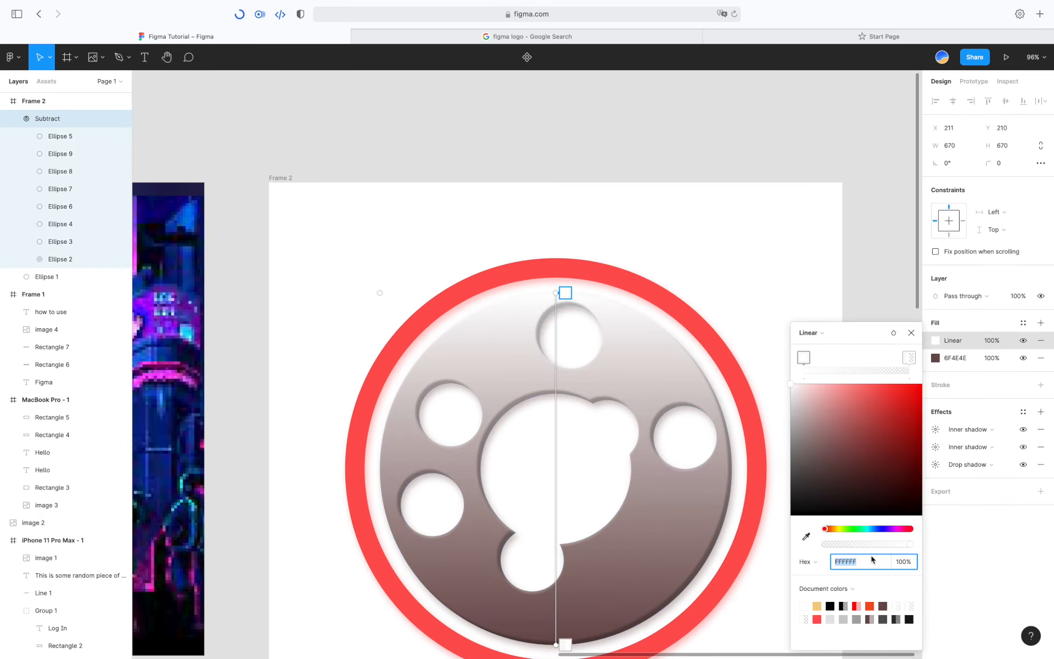
pyautogui.moveTo(889, 545); pyautogui.dragTo(851, 544)
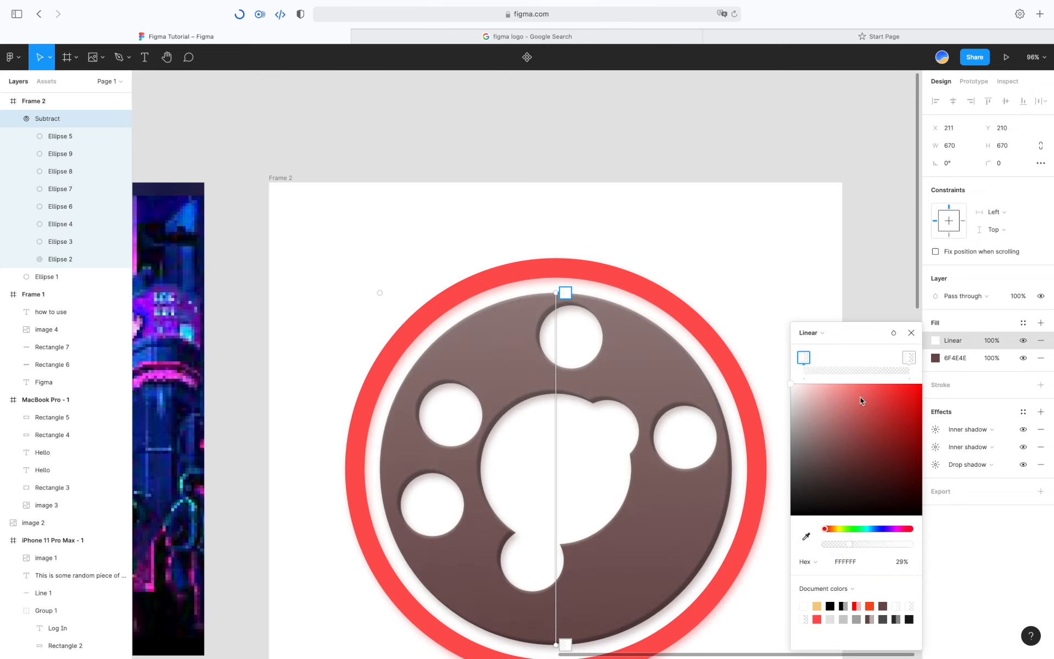
pyautogui.click(913, 331)
# Step: Draw a six-sided polygon about 157 × 177 in the ring's central opening and round its corners to a radius of 26
pyautogui.scroll(-3, 791, 419)
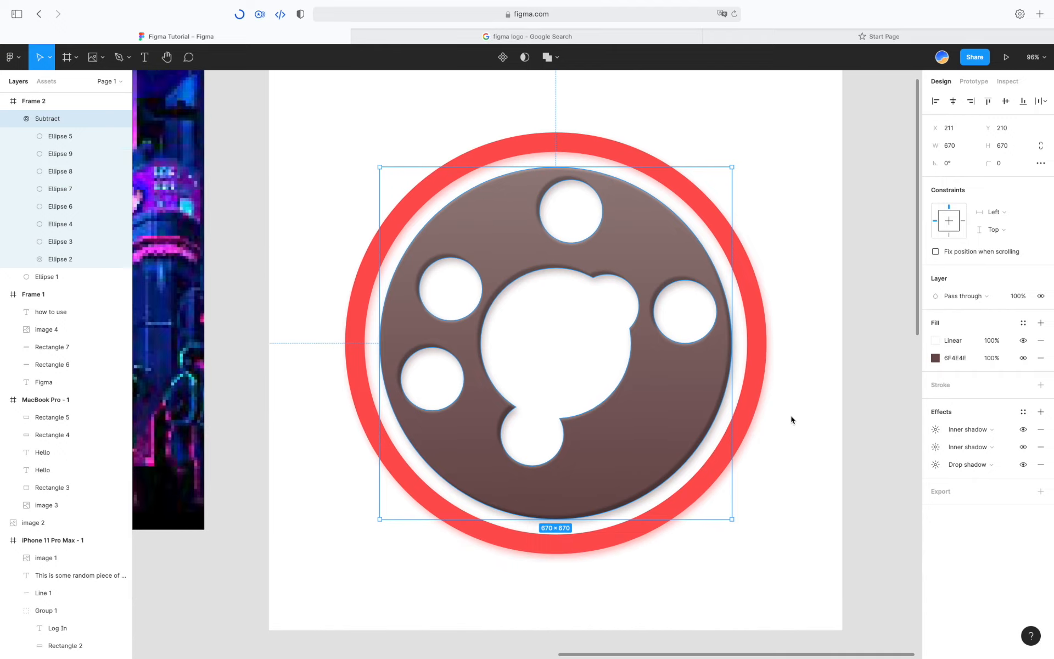
pyautogui.hscroll(1, 790, 418)
pyautogui.click(730, 403)
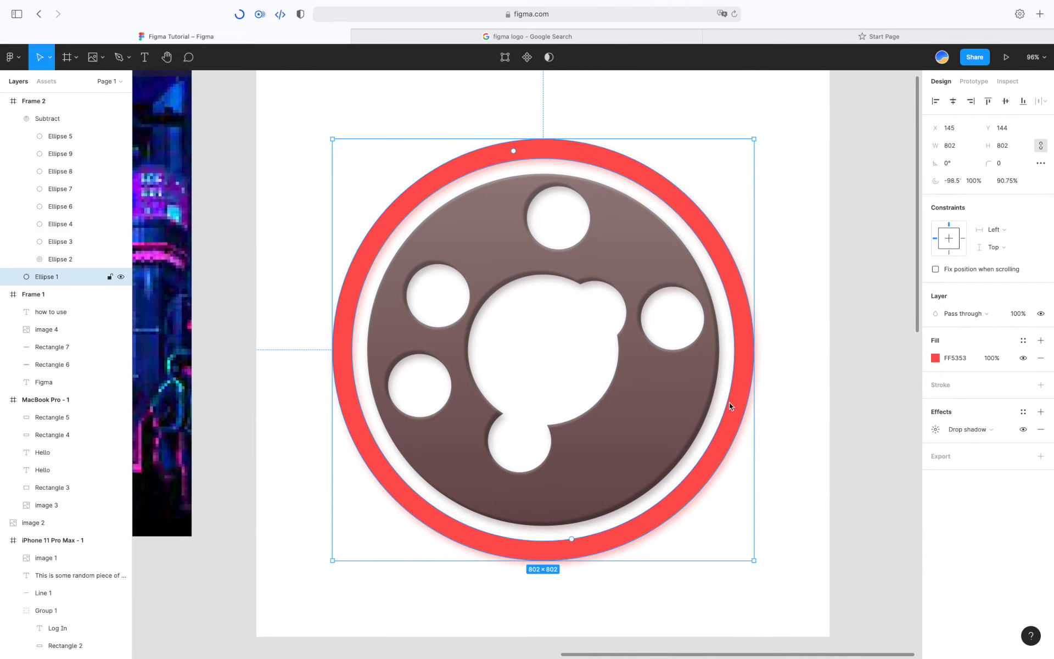
pyautogui.click(75, 57)
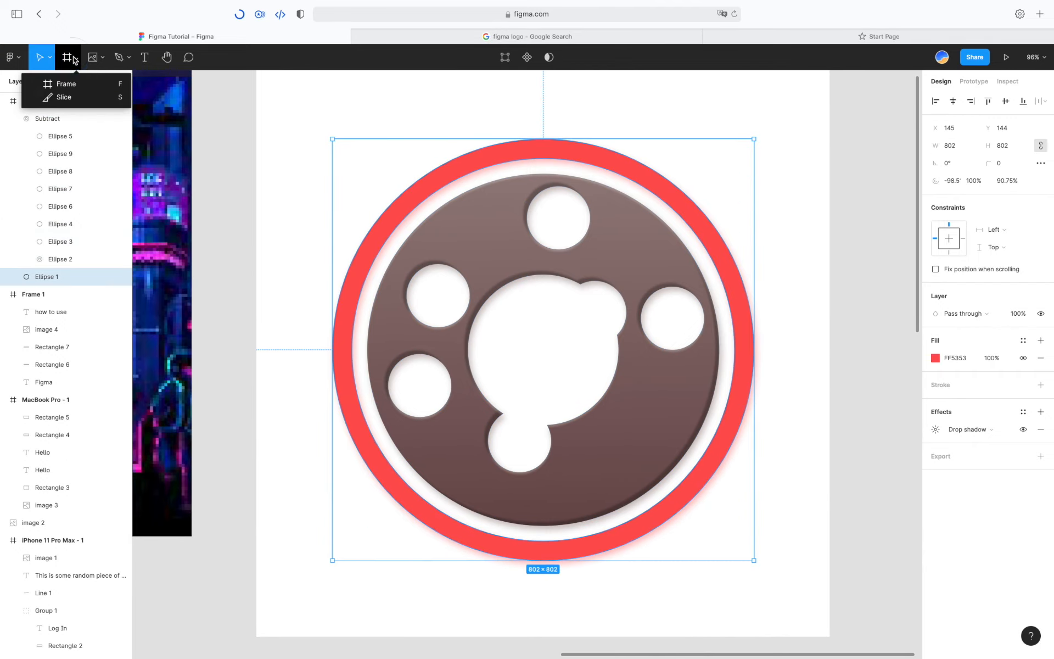
pyautogui.click(102, 57)
pyautogui.click(116, 135)
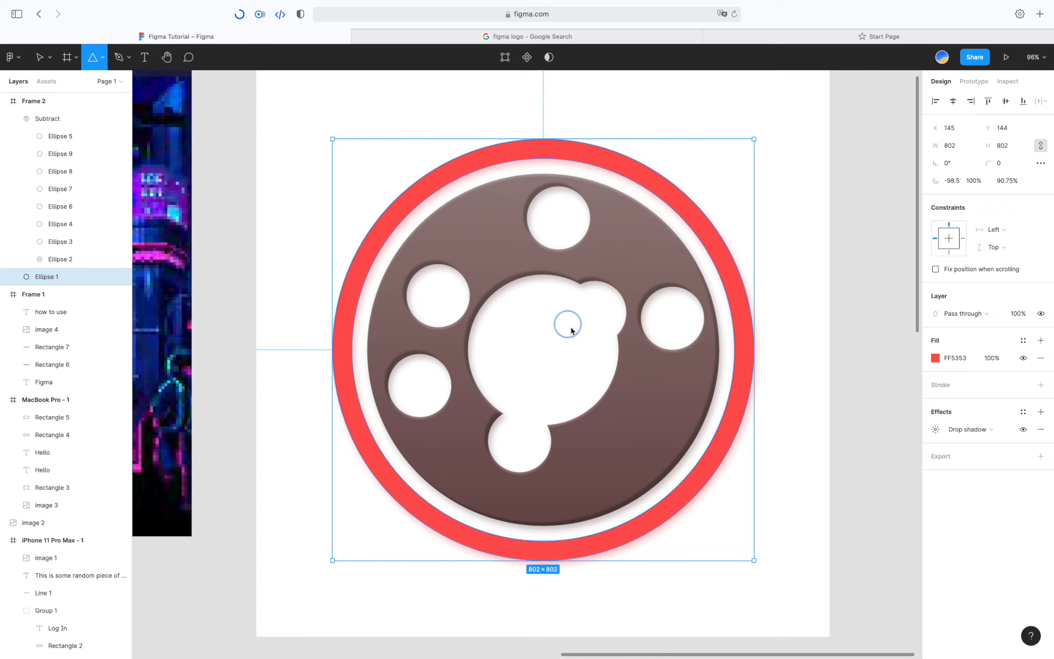
pyautogui.moveTo(522, 305)
pyautogui.mouseDown()
pyautogui.moveTo(604, 396)
pyautogui.moveTo(616, 329)
pyautogui.moveTo(600, 236)
pyautogui.moveTo(423, 336)
pyautogui.moveTo(631, 230)
pyautogui.moveTo(666, 254)
pyautogui.moveTo(685, 298)
pyautogui.moveTo(683, 285)
pyautogui.mouseUp()
pyautogui.moveTo(563, 316)
pyautogui.mouseDown()
pyautogui.moveTo(568, 350)
pyautogui.moveTo(569, 322)
pyautogui.mouseUp()
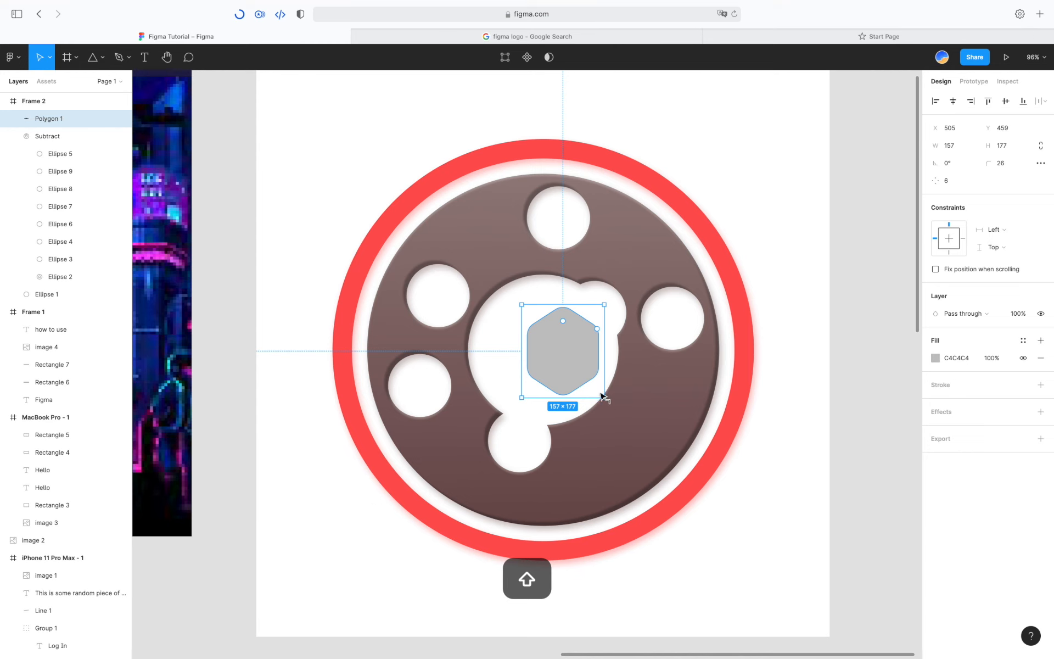
# Step: Enlarge the polygon to about 192 × 183, centred in the ring's opening, and fill it with solid blue 3EAEFF
pyautogui.moveTo(603, 397); pyautogui.dragTo(626, 400)
pyautogui.moveTo(568, 354); pyautogui.dragTo(555, 356)
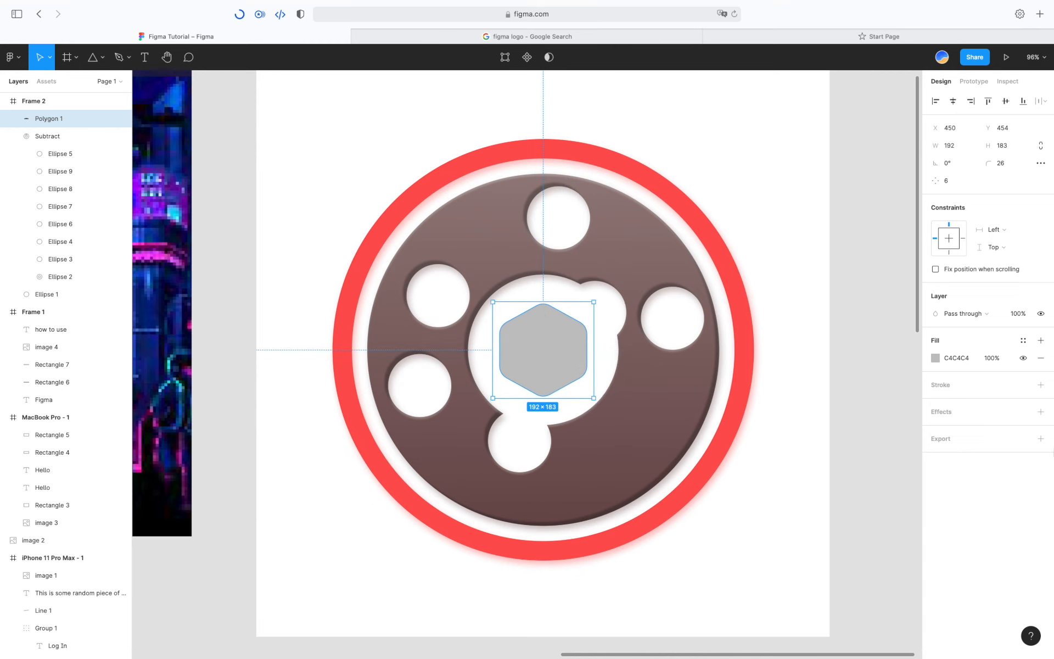
pyautogui.click(935, 358)
pyautogui.click(874, 516)
pyautogui.moveTo(870, 447); pyautogui.dragTo(890, 362)
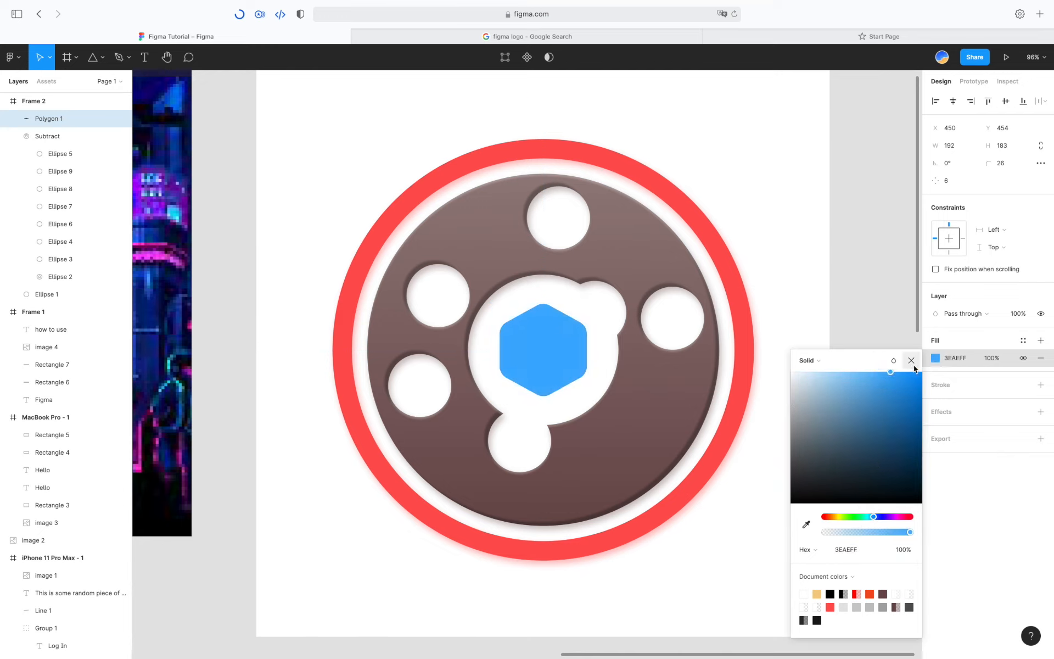
pyautogui.click(911, 360)
pyautogui.click(822, 379)
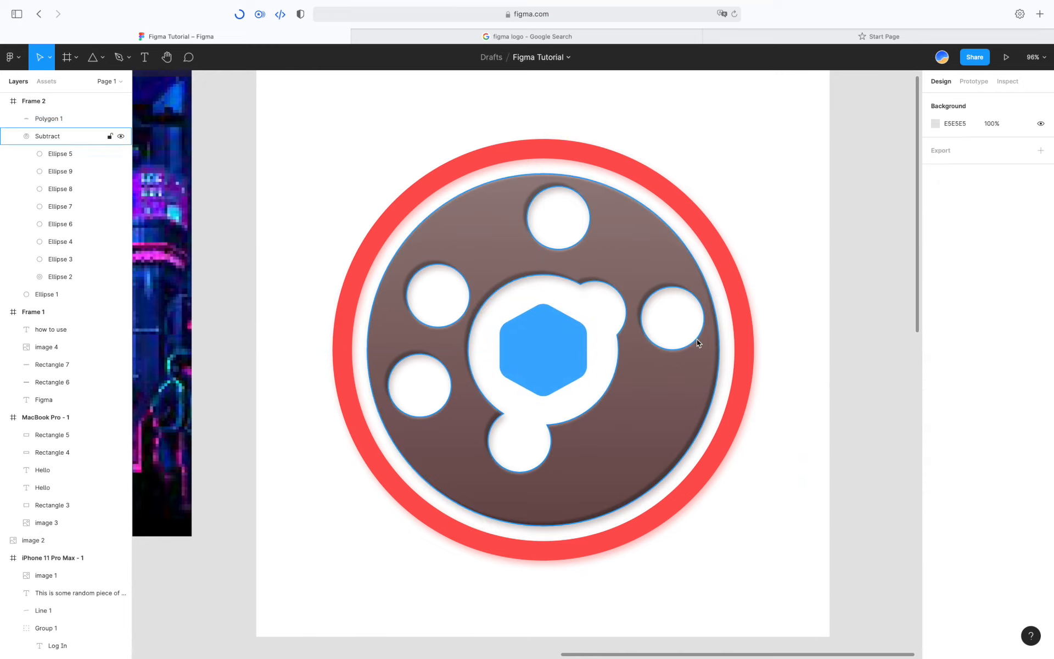
pyautogui.scroll(-3, 699, 341)
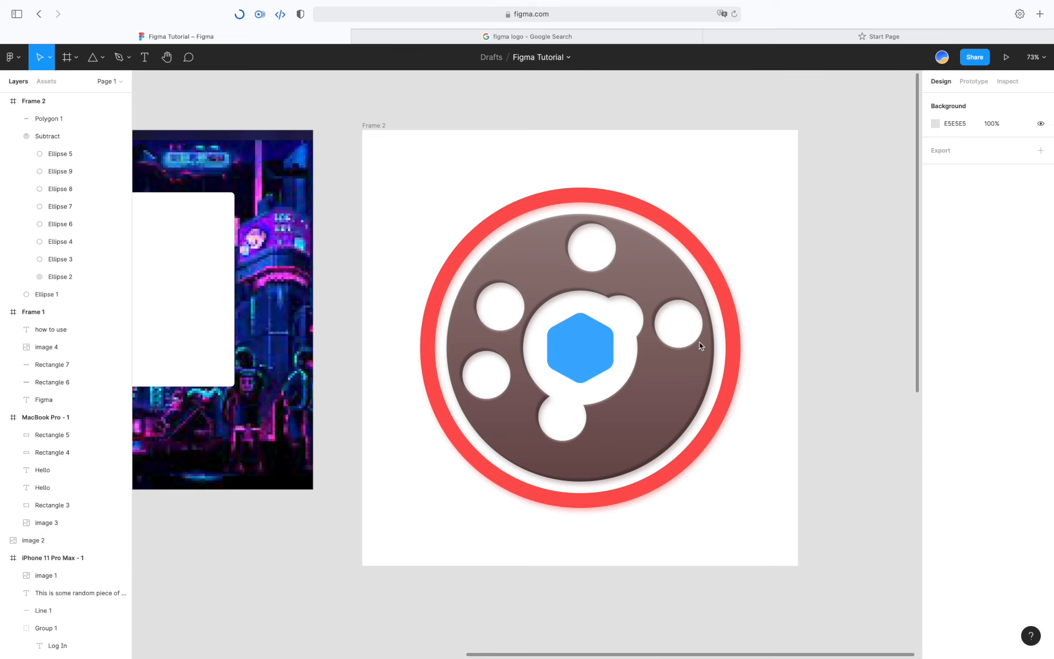
pyautogui.hscroll(-6, 699, 341)
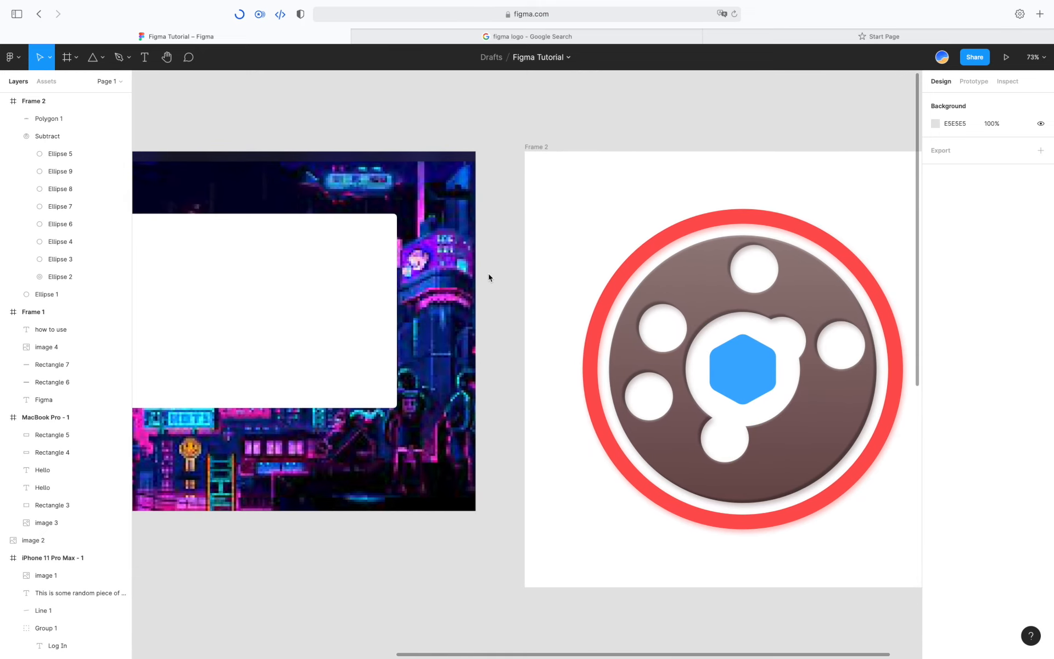
pyautogui.scroll(5, 488, 277)
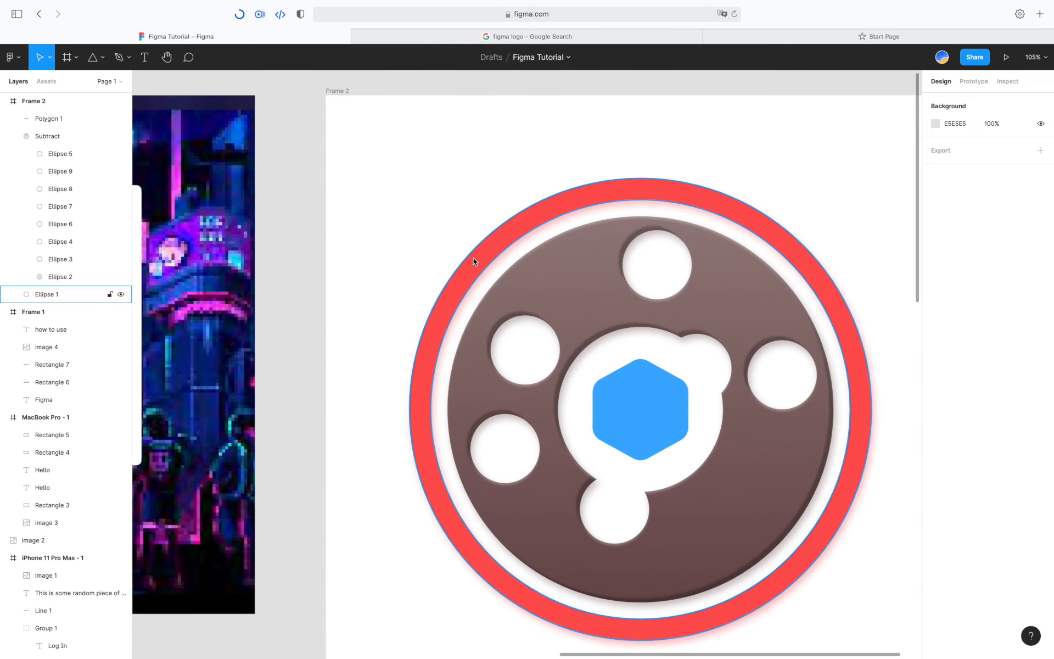
pyautogui.scroll(-4, 473, 258)
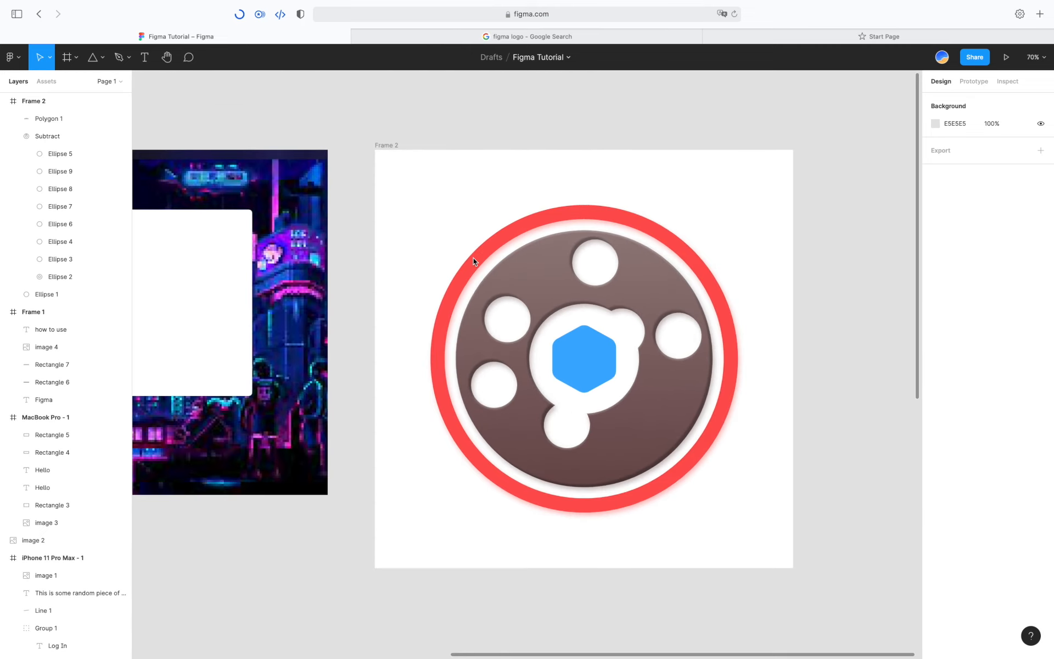
pyautogui.hscroll(2, 473, 258)
pyautogui.scroll(1, 473, 258)
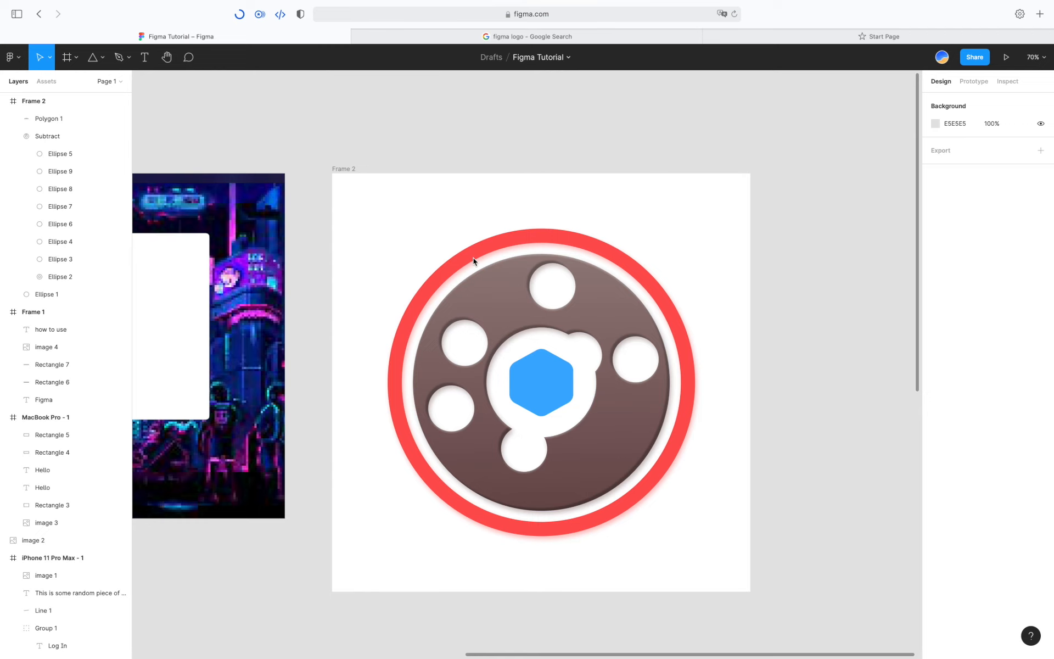
pyautogui.hscroll(-6, 473, 258)
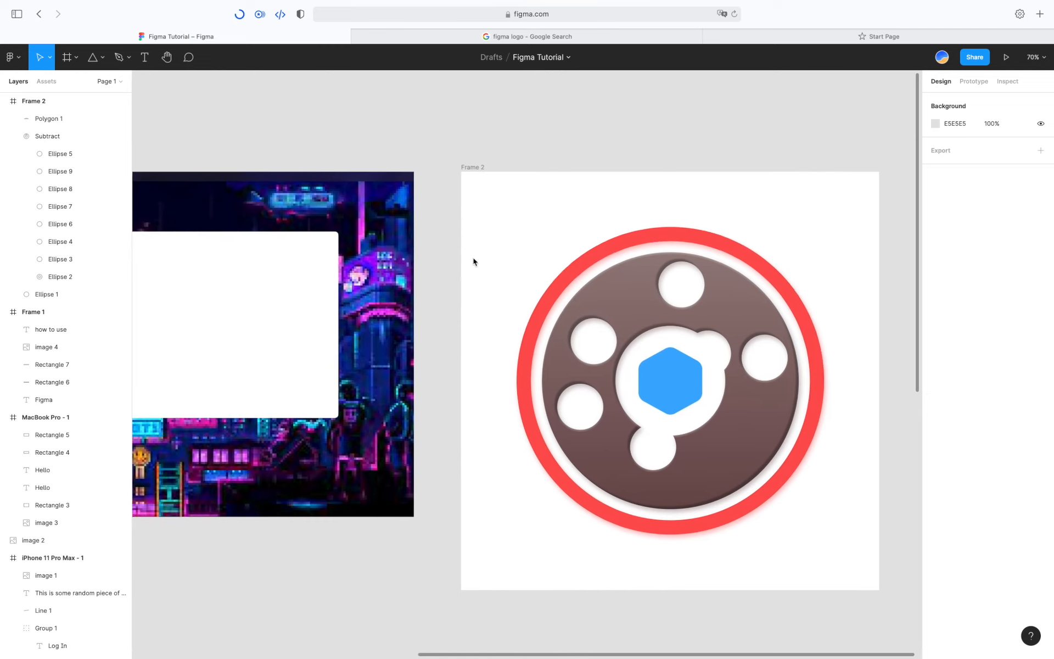
pyautogui.click(574, 310)
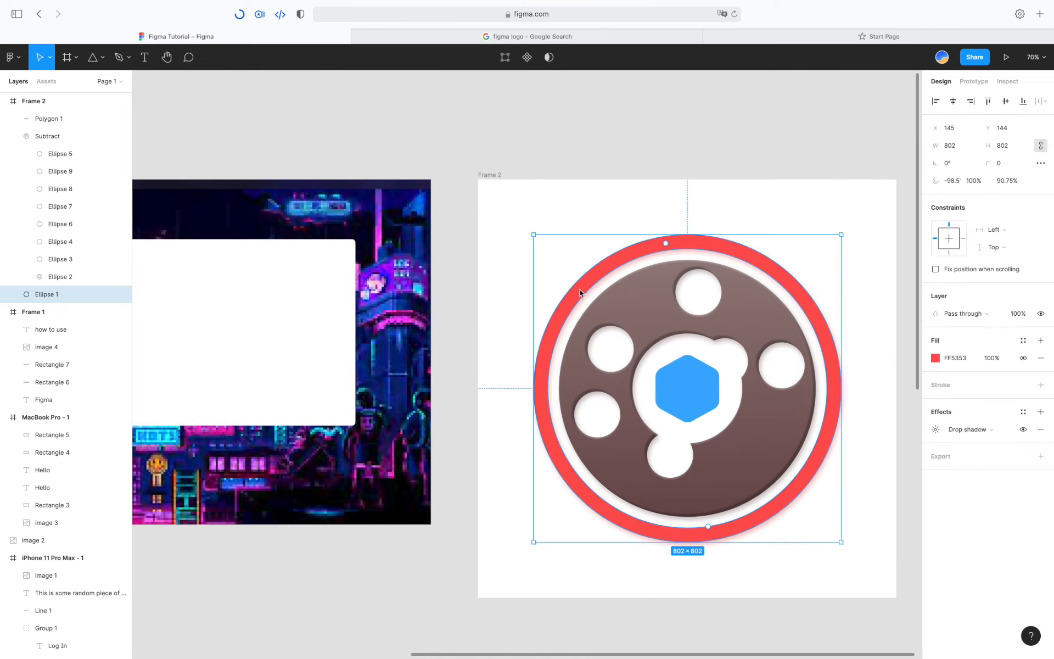
pyautogui.click(517, 228)
# Step: Add an export setting to Frame 2 at 1x scale in JPG format
pyautogui.click(83, 103)
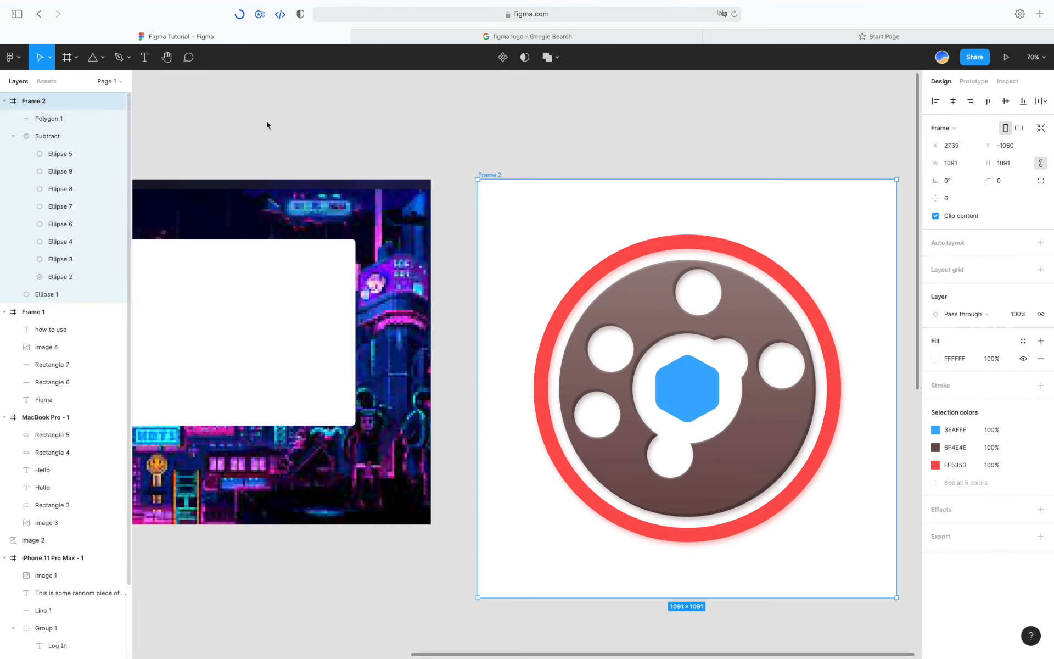
pyautogui.click(1041, 536)
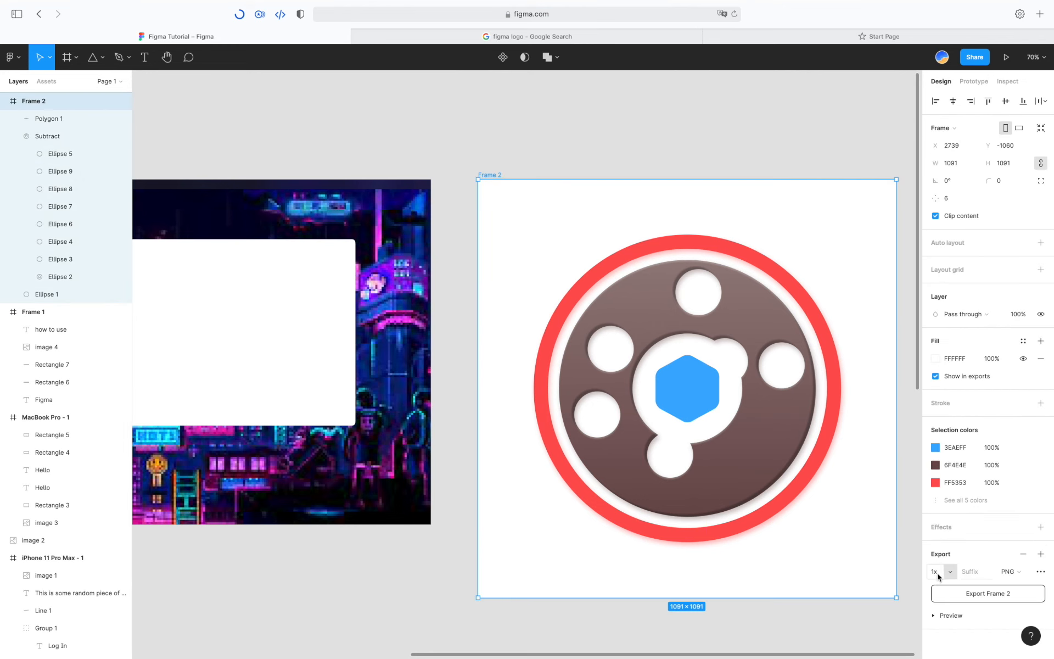
pyautogui.click(947, 593)
pyautogui.click(1007, 571)
pyautogui.click(1018, 586)
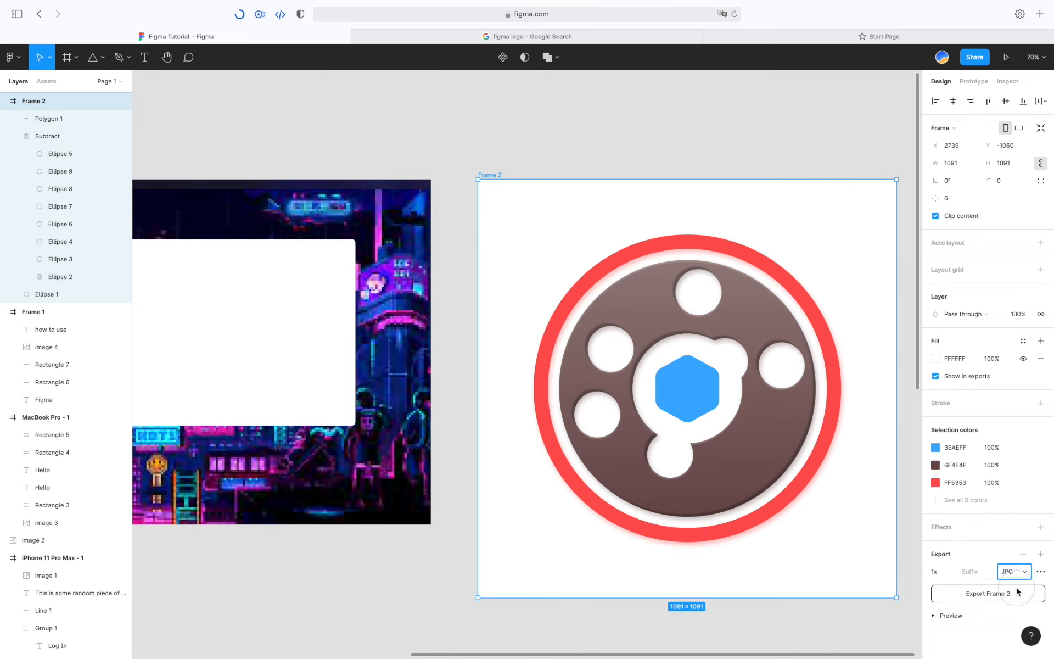